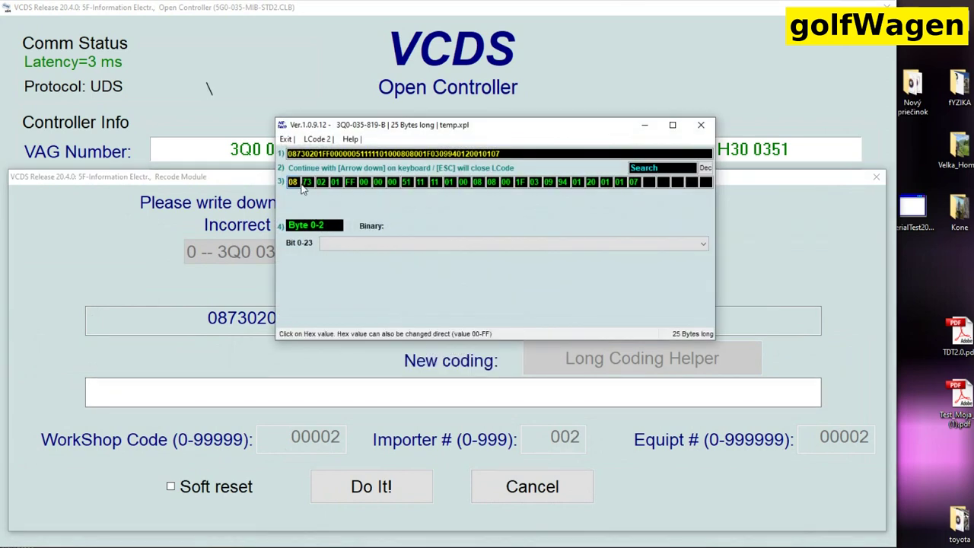
Examine the vehicle model options and the navigation database options in long coding bytes 0 to 3
{"action": "left_click", "coordinate": [363, 244]}
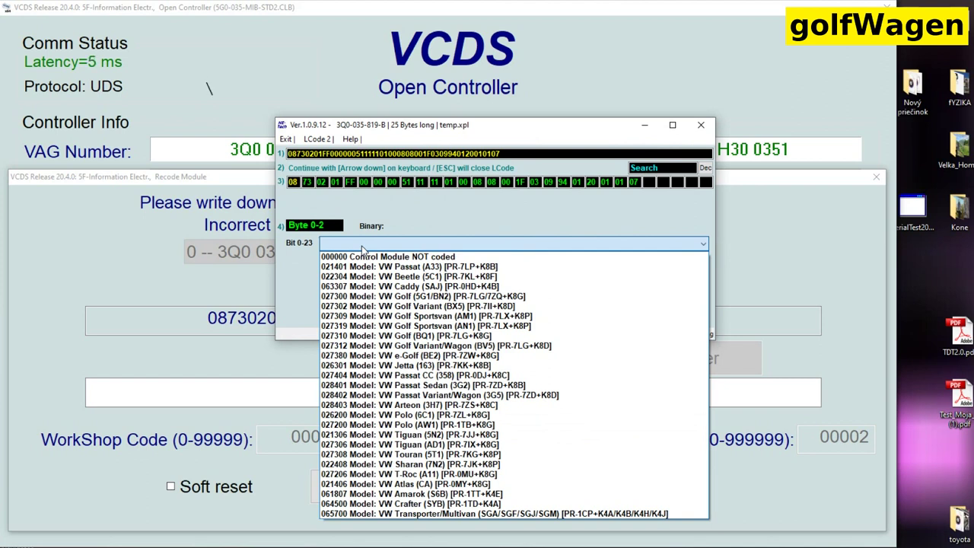
{"action": "left_click", "coordinate": [336, 194]}
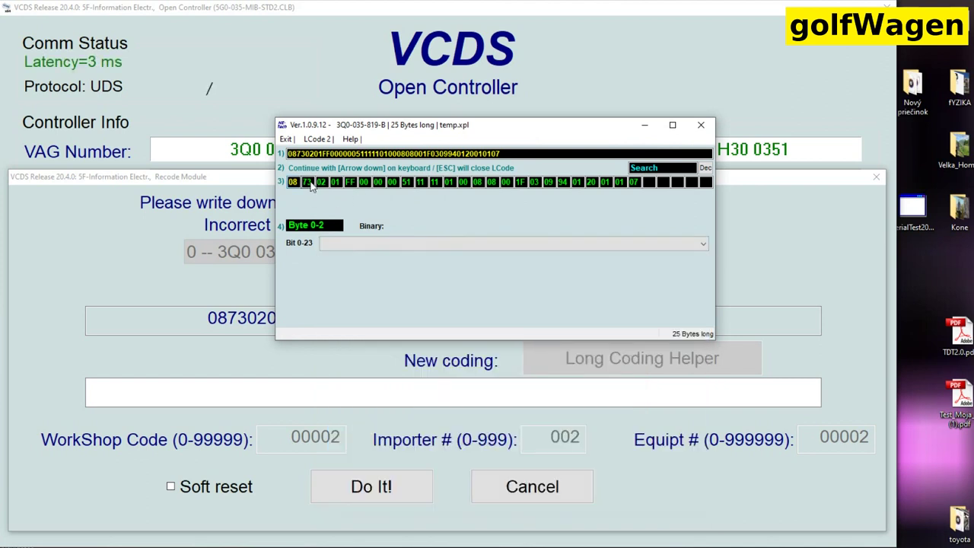
{"action": "left_click", "coordinate": [307, 182]}
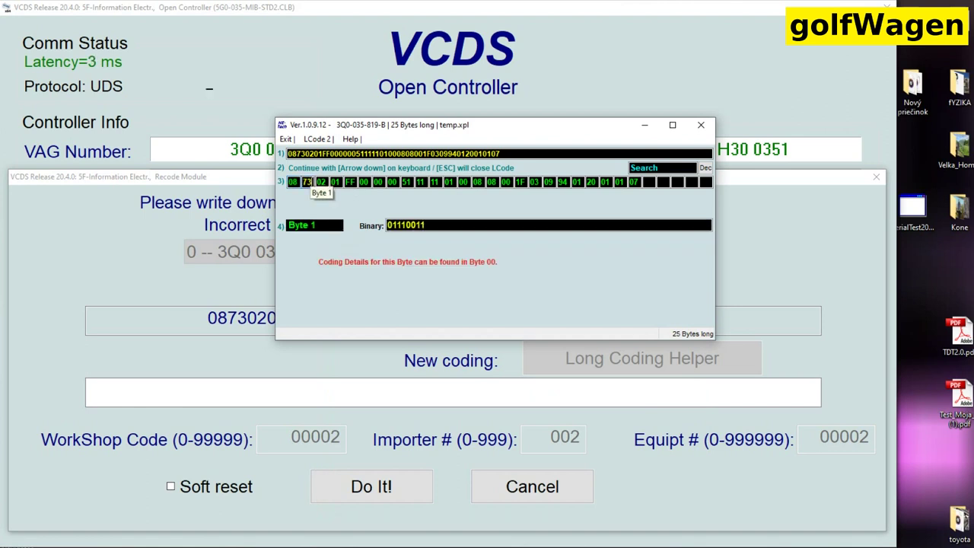
{"action": "left_click", "coordinate": [321, 183]}
{"action": "left_click", "coordinate": [334, 183]}
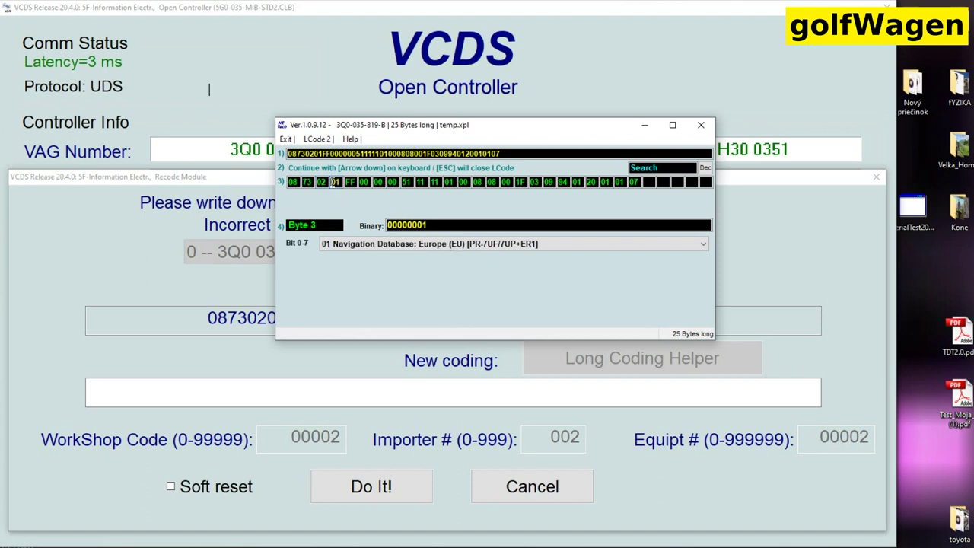
{"action": "left_click", "coordinate": [426, 250]}
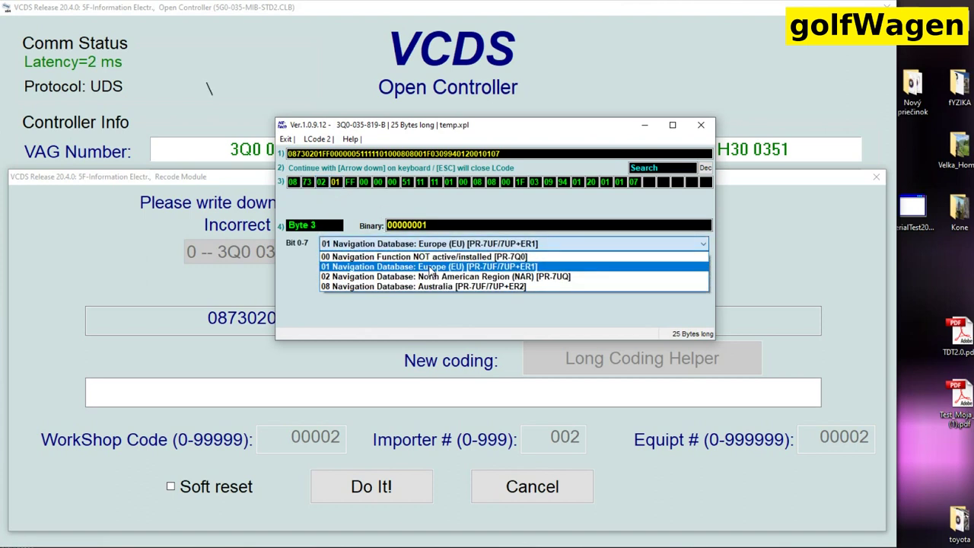
{"action": "left_click", "coordinate": [430, 268]}
Check the speaker configuration in bytes 4 to 7 and the microphone and AUX-IN coding in byte 8
{"action": "left_click", "coordinate": [349, 182]}
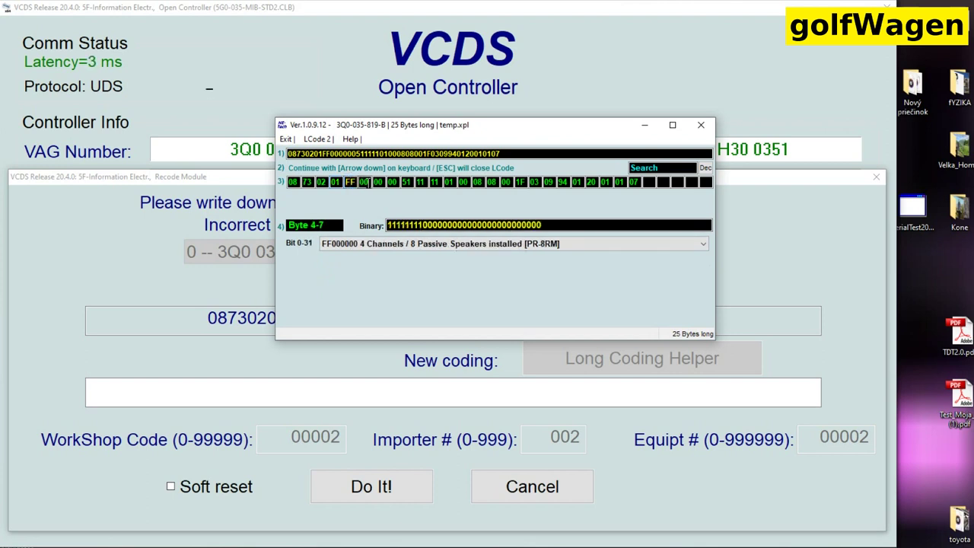
{"action": "left_click", "coordinate": [365, 183]}
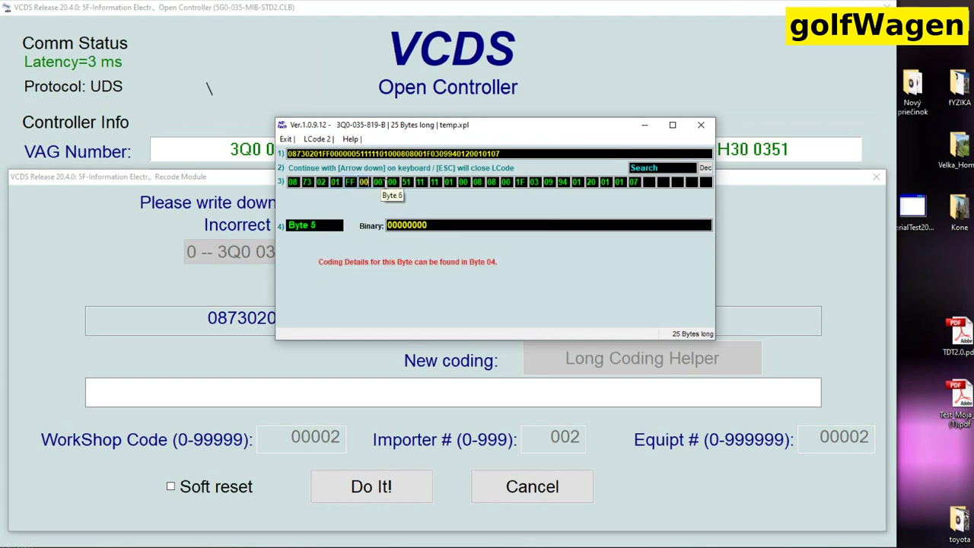
{"action": "left_click", "coordinate": [379, 188]}
{"action": "left_click", "coordinate": [393, 185]}
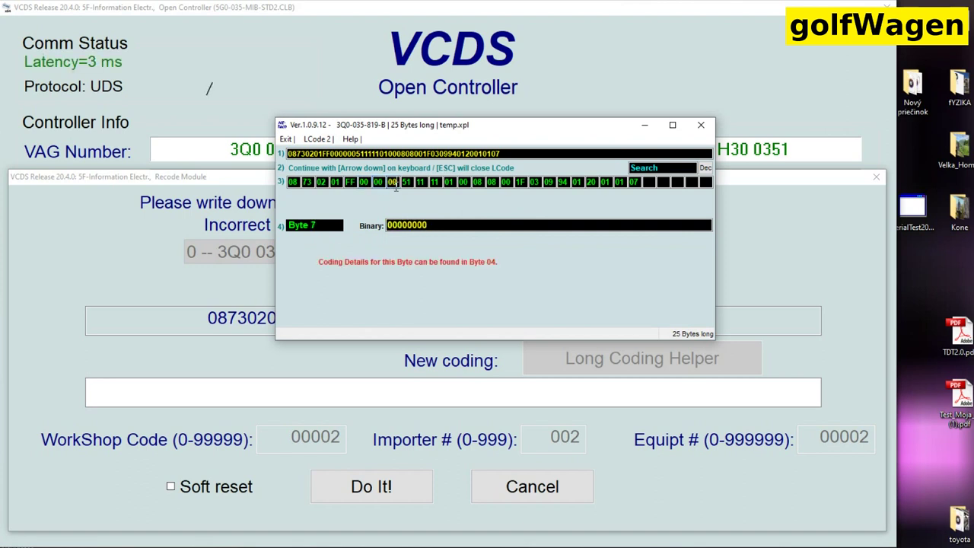
{"action": "left_click", "coordinate": [407, 183]}
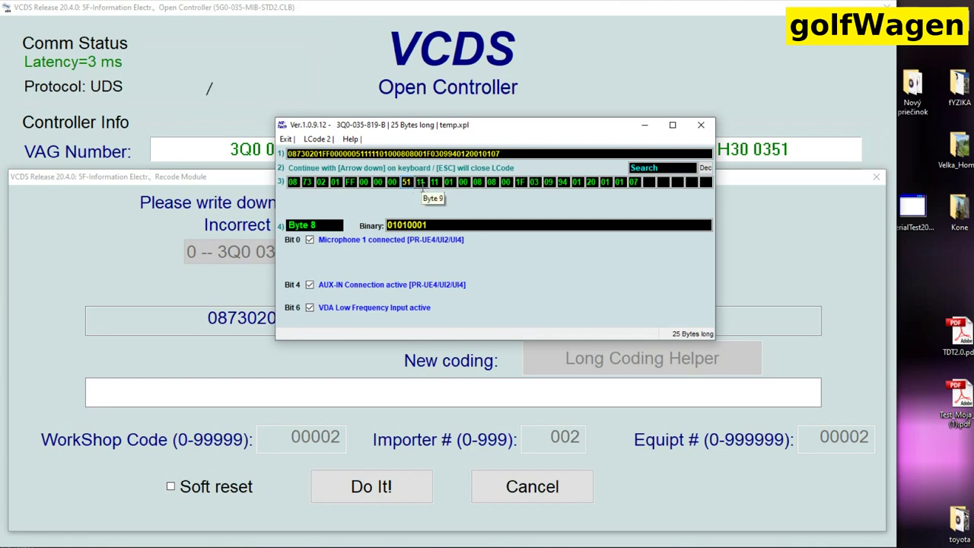
Review the tuner market, sound system, antenna and radio text coding in bytes 9 to 13
{"action": "left_click", "coordinate": [421, 184]}
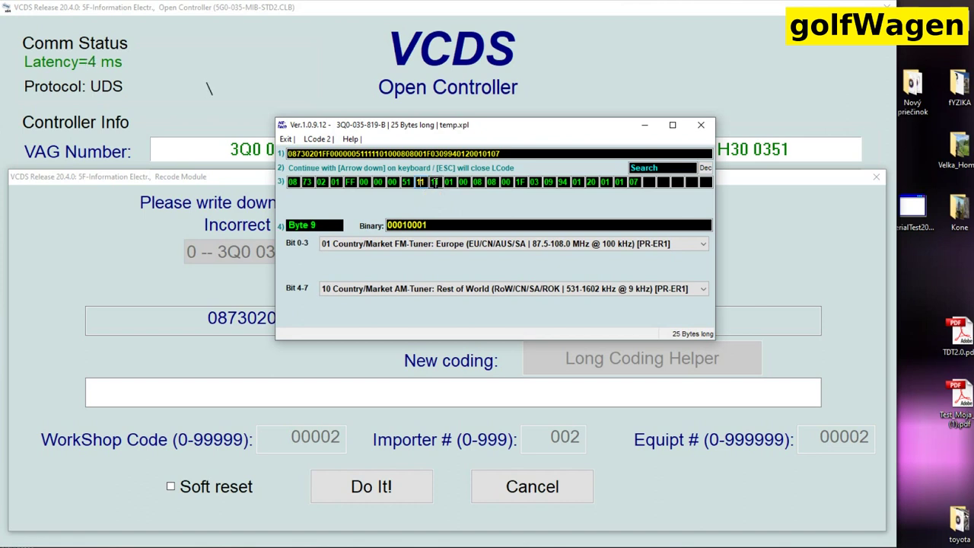
{"action": "left_click", "coordinate": [435, 183]}
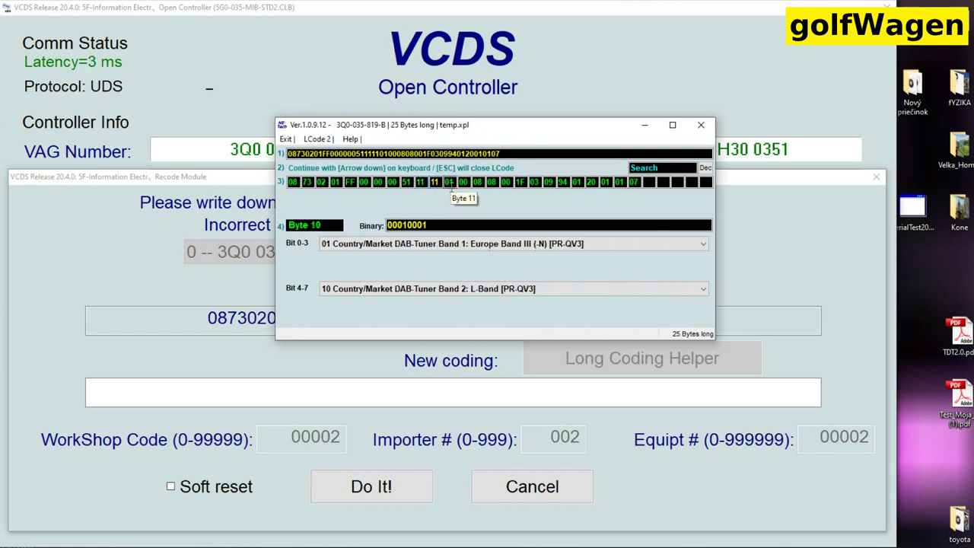
{"action": "left_click", "coordinate": [449, 183]}
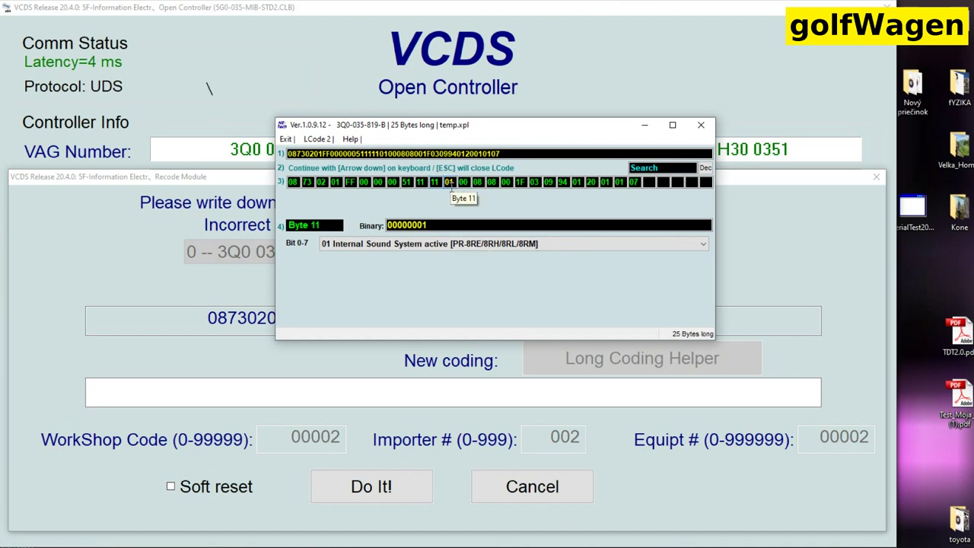
{"action": "left_click", "coordinate": [462, 184]}
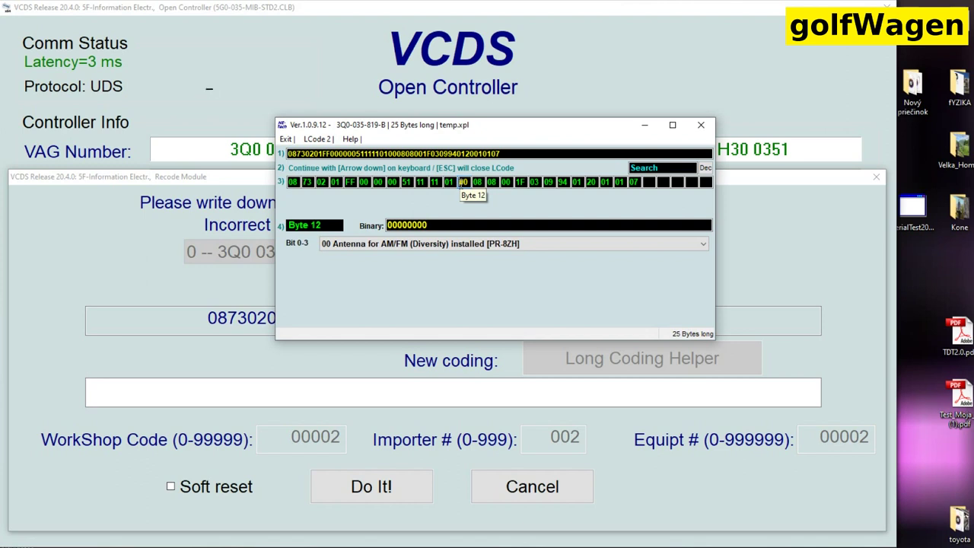
{"action": "left_click", "coordinate": [477, 182]}
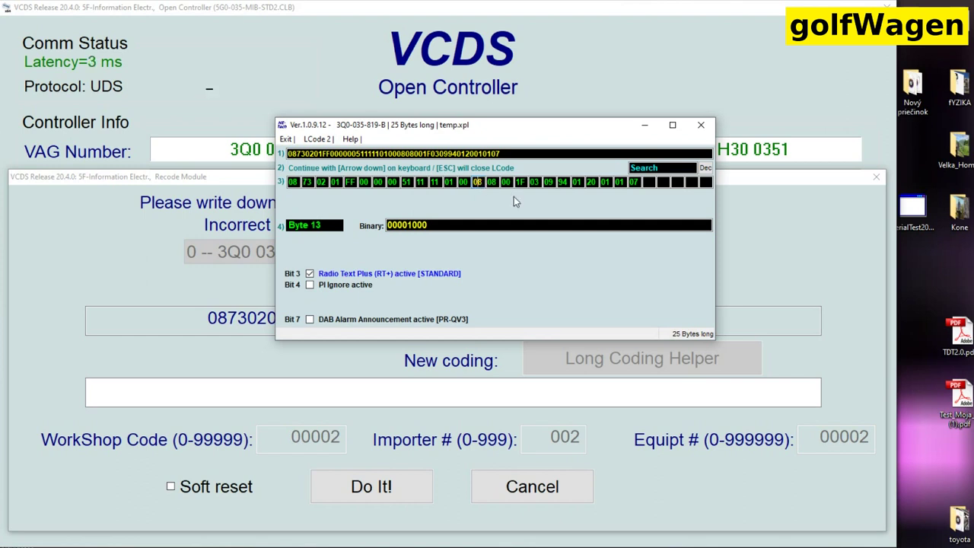
Inspect bytes 14 to 16, including the available Telephone/Bluetooth Visibility options
{"action": "left_click", "coordinate": [491, 183]}
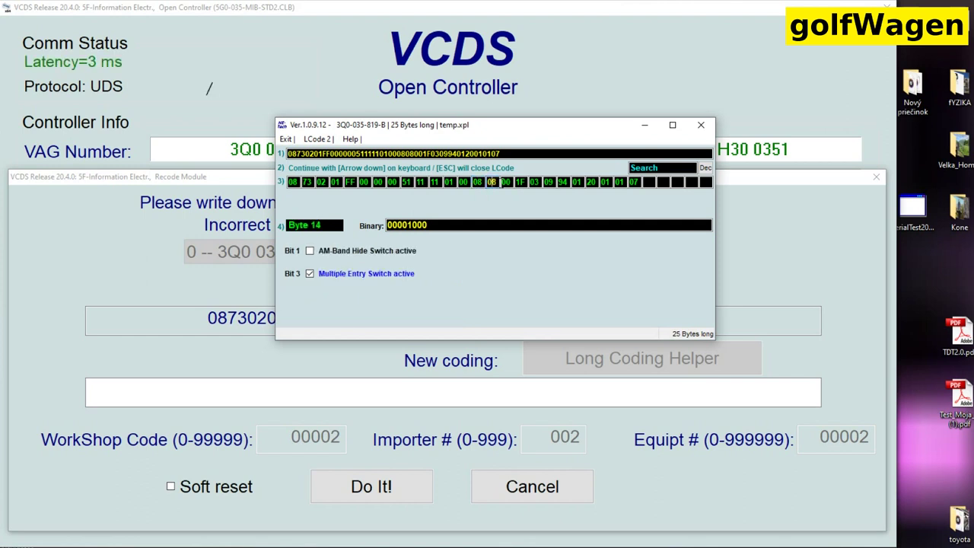
{"action": "left_click", "coordinate": [506, 183]}
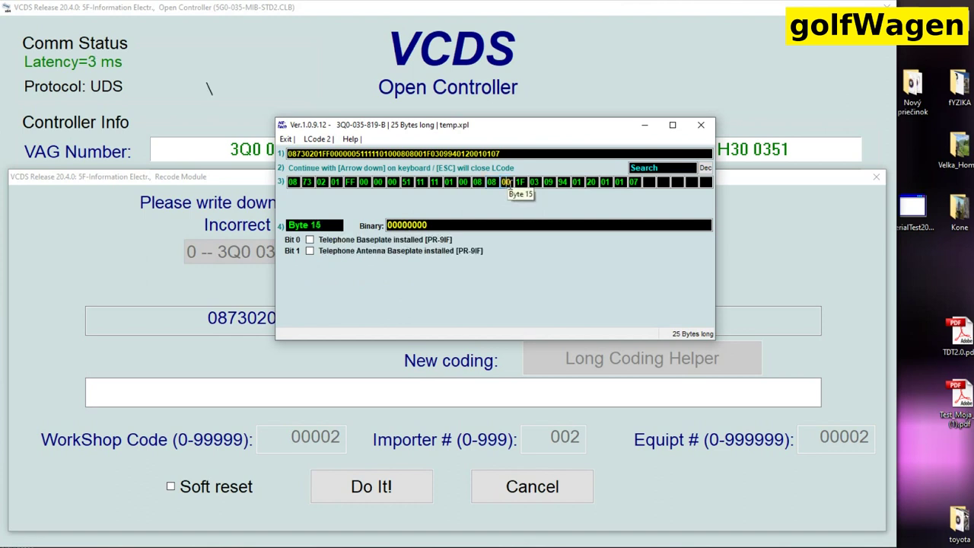
{"action": "left_click", "coordinate": [520, 183]}
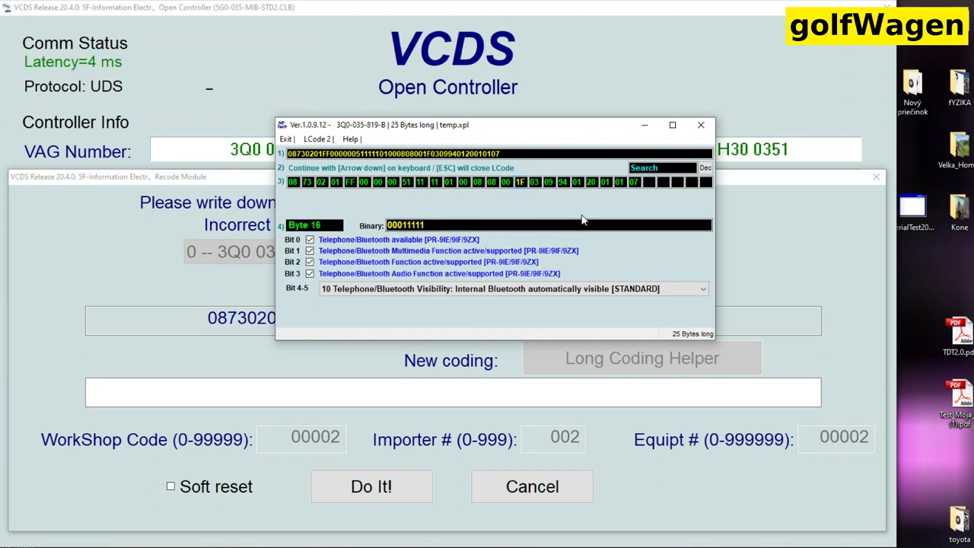
{"action": "left_click", "coordinate": [660, 289]}
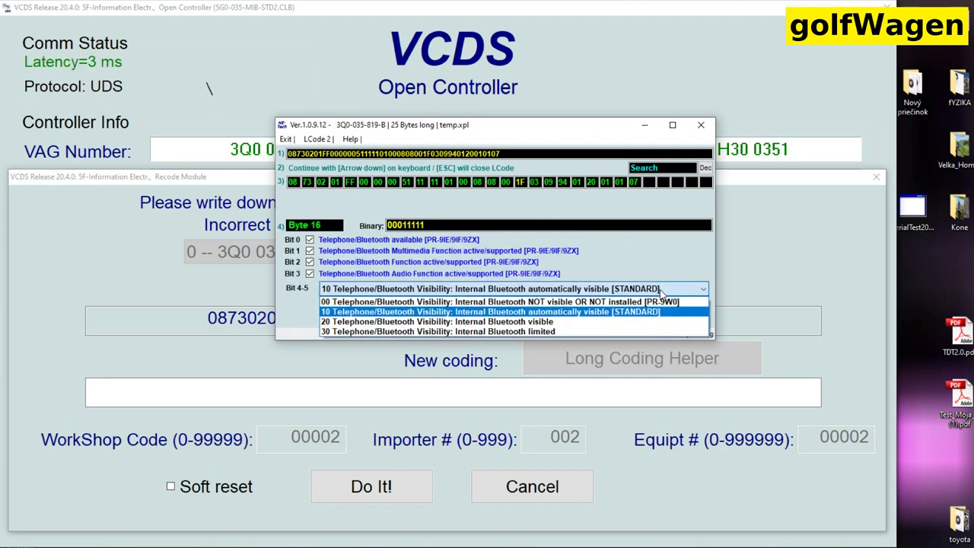
{"action": "left_click", "coordinate": [592, 315]}
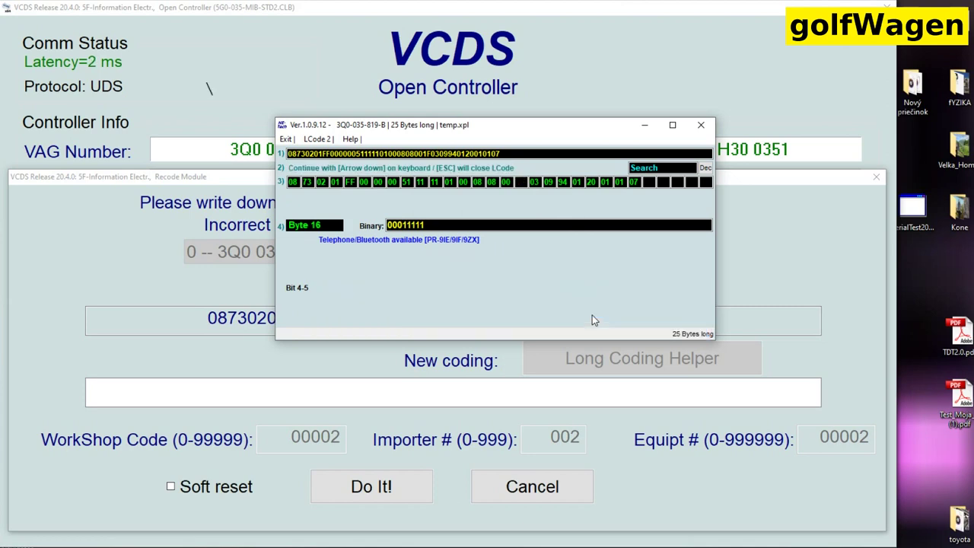
Examine the User Interface Skin options in byte 17 and the Startup Screen options in byte 18
{"action": "left_click", "coordinate": [533, 183]}
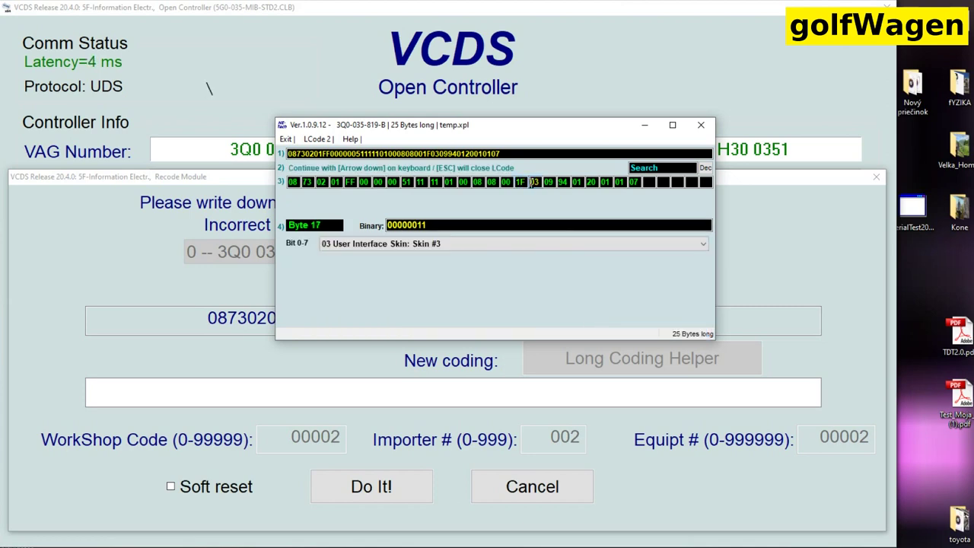
{"action": "left_click", "coordinate": [561, 245]}
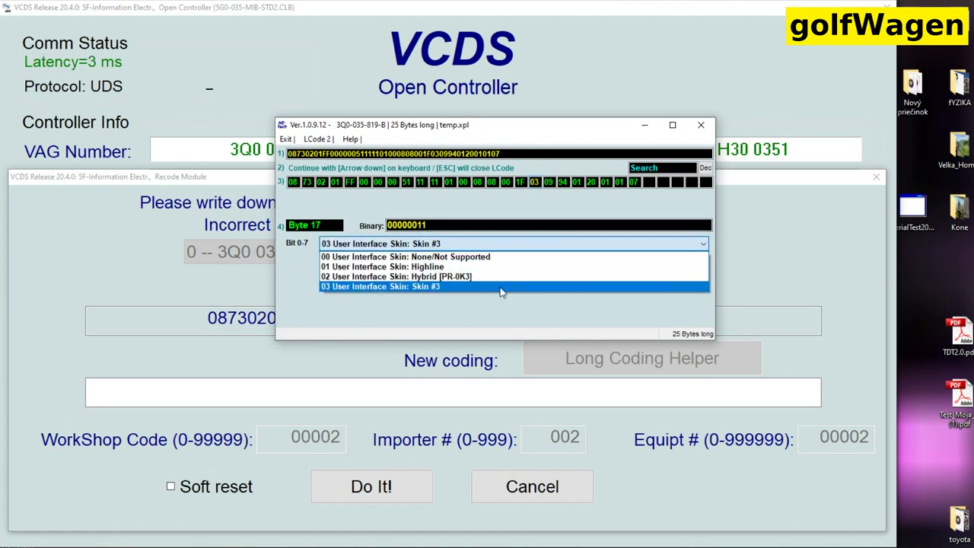
{"action": "left_click", "coordinate": [473, 287]}
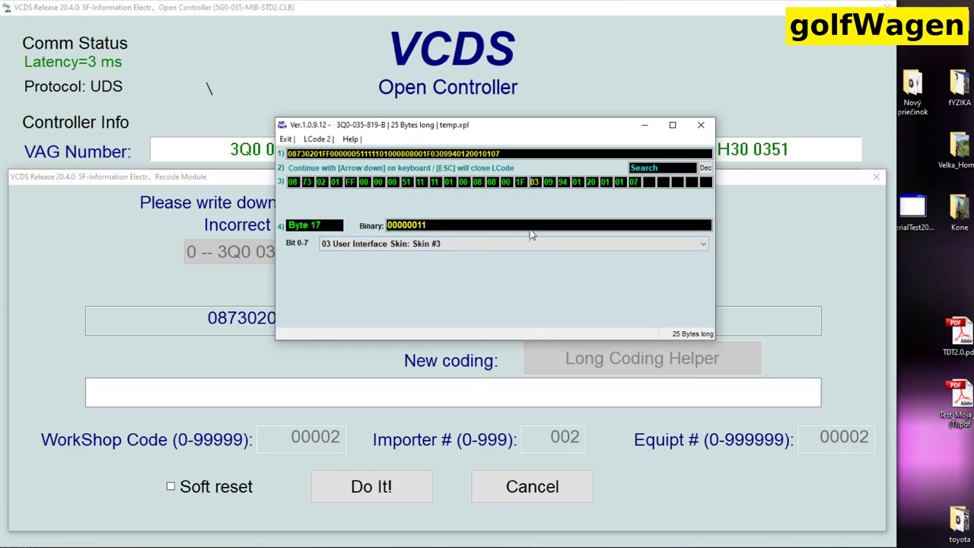
{"action": "left_click", "coordinate": [553, 183]}
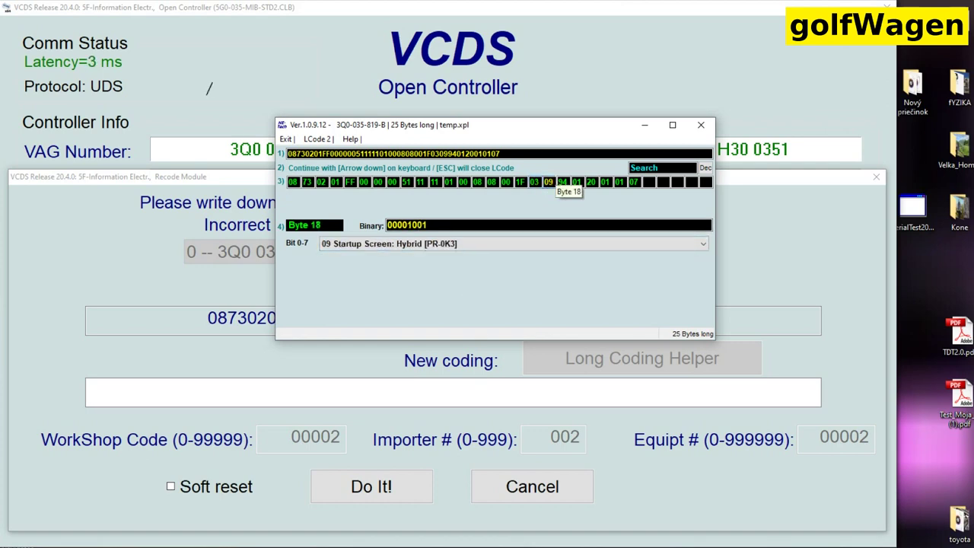
{"action": "left_click", "coordinate": [533, 245]}
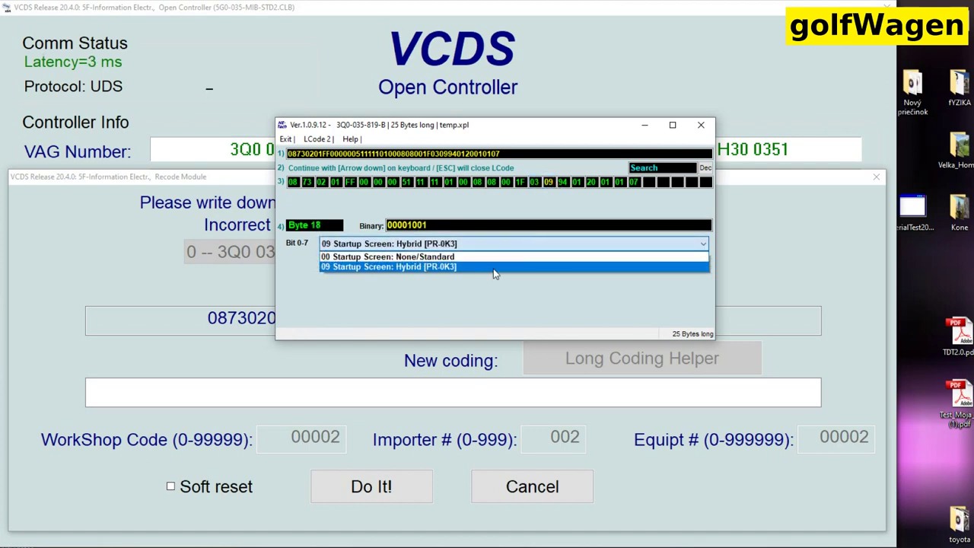
{"action": "left_click", "coordinate": [564, 184]}
Inspect the driving side, rear view camera and USB Configuration options in byte 19
{"action": "left_click", "coordinate": [564, 181]}
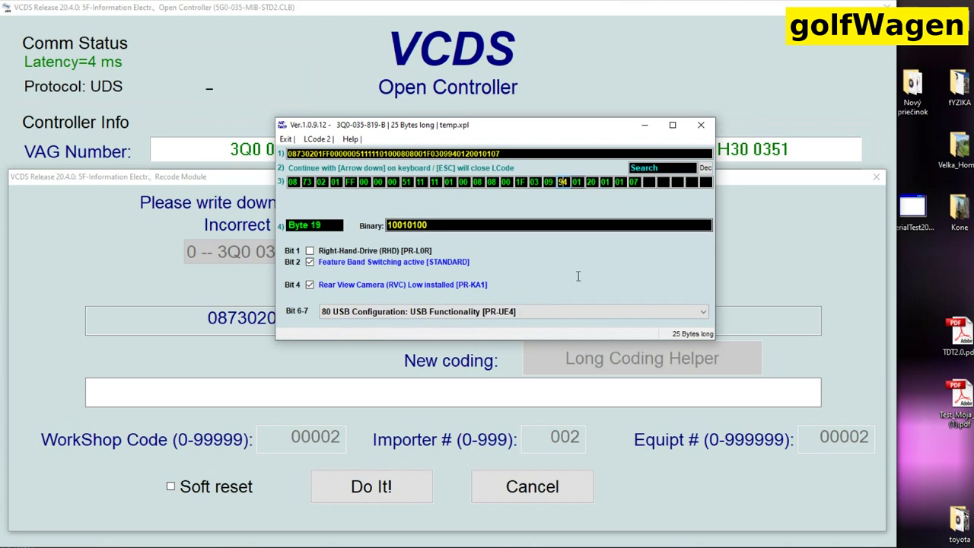
{"action": "left_click", "coordinate": [591, 312]}
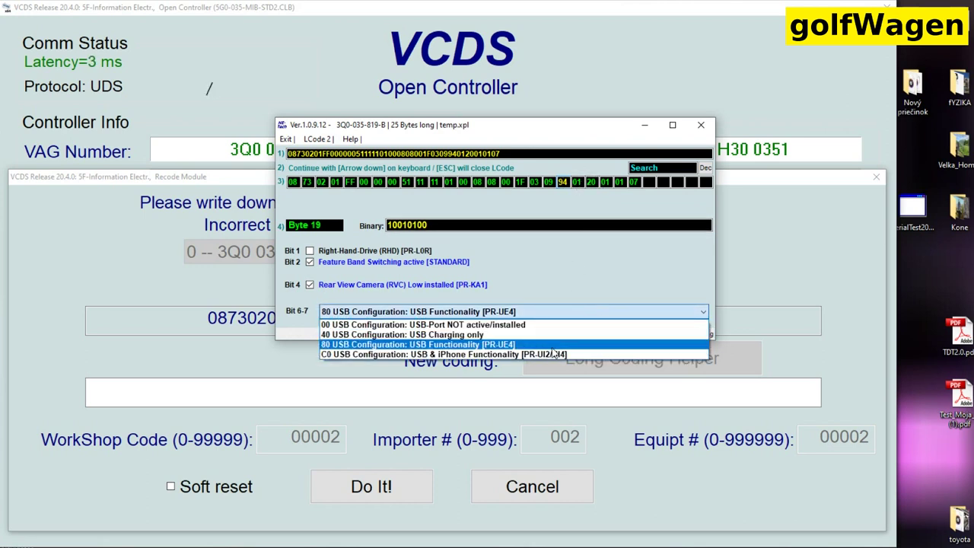
{"action": "left_click", "coordinate": [577, 183]}
Review the display, messaging, instrument cluster, speller and navigation coding in bytes 20 to 24, and cancel the recoding
{"action": "left_click", "coordinate": [576, 183]}
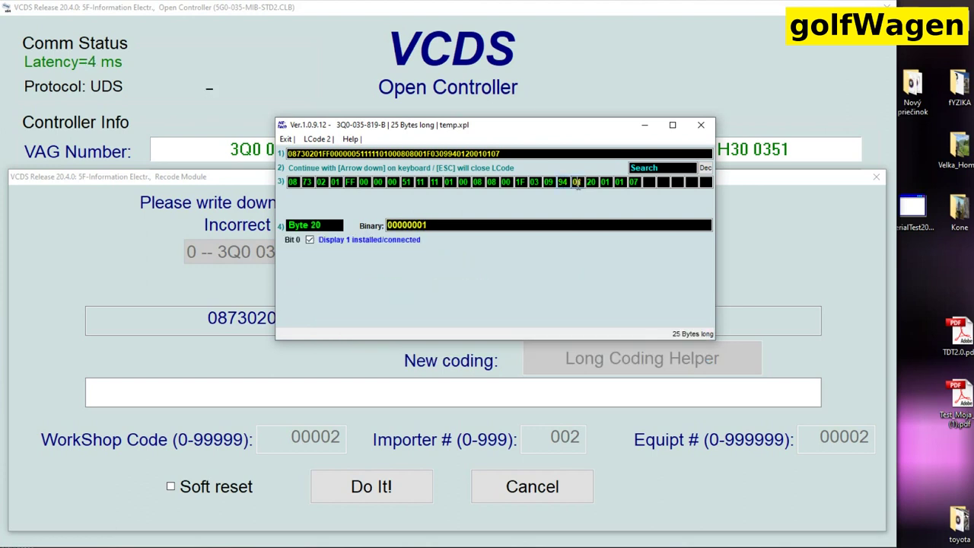
{"action": "left_click", "coordinate": [592, 182]}
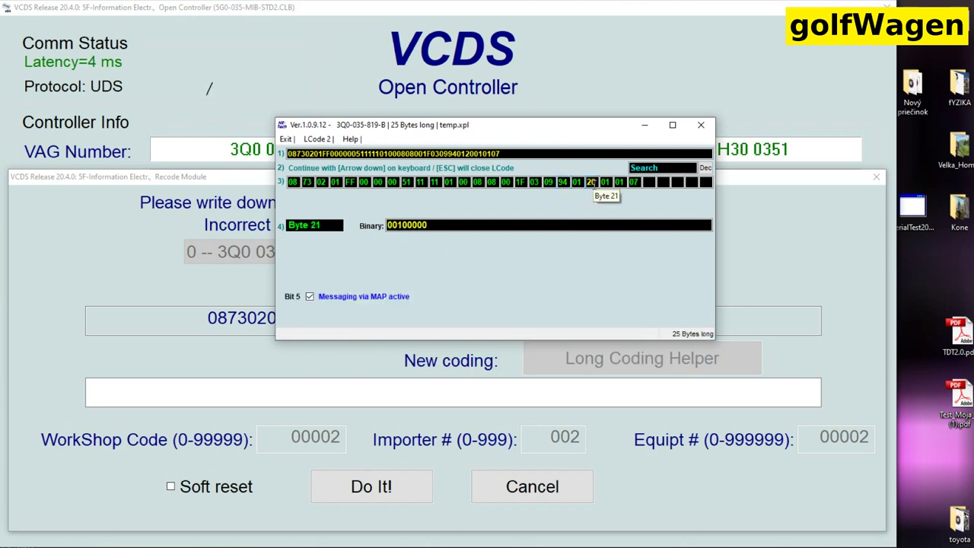
{"action": "left_click", "coordinate": [605, 182]}
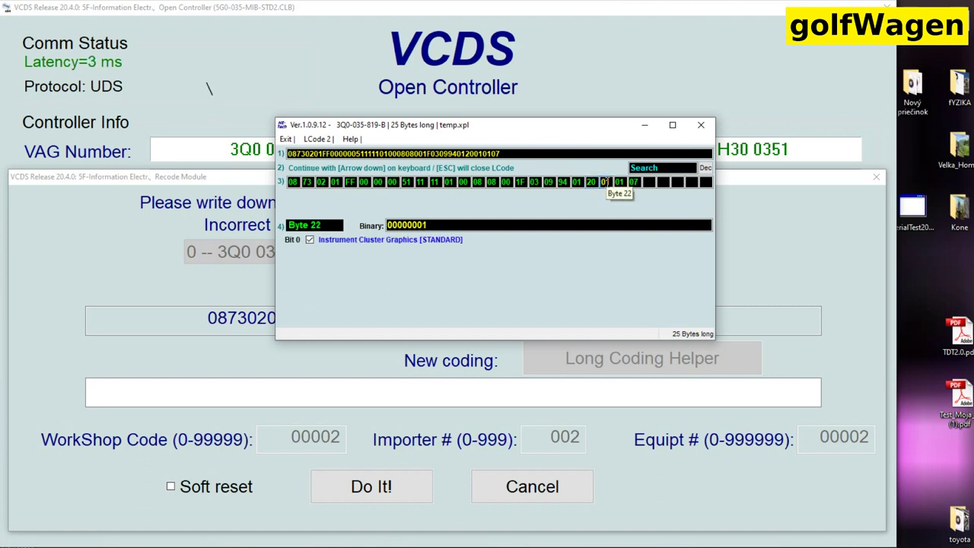
{"action": "left_click", "coordinate": [620, 183]}
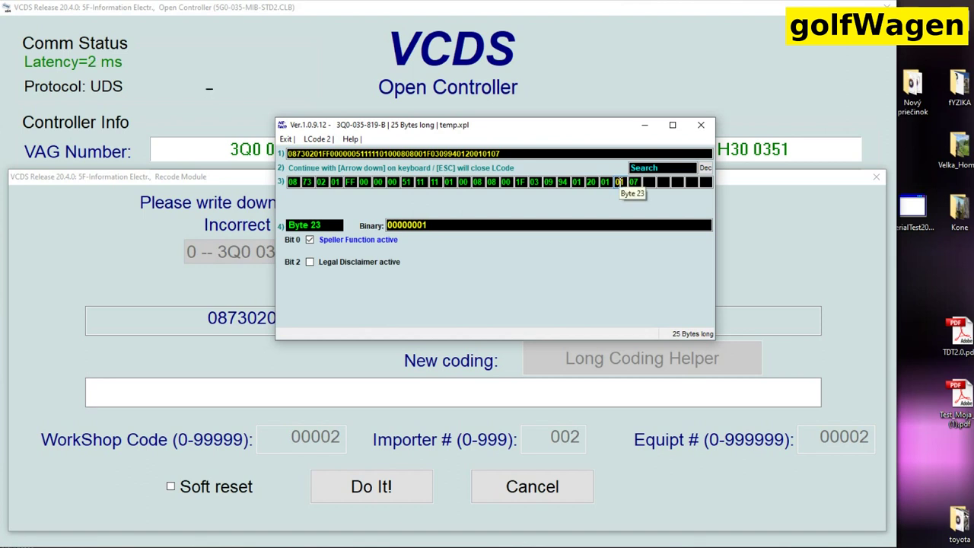
{"action": "left_click", "coordinate": [634, 183]}
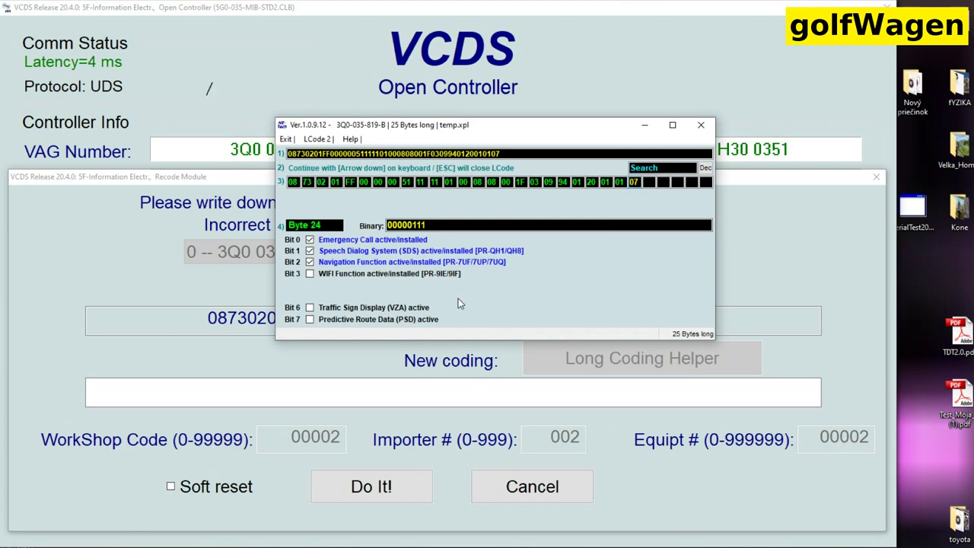
{"action": "left_click", "coordinate": [701, 125]}
{"action": "left_click", "coordinate": [532, 487]}
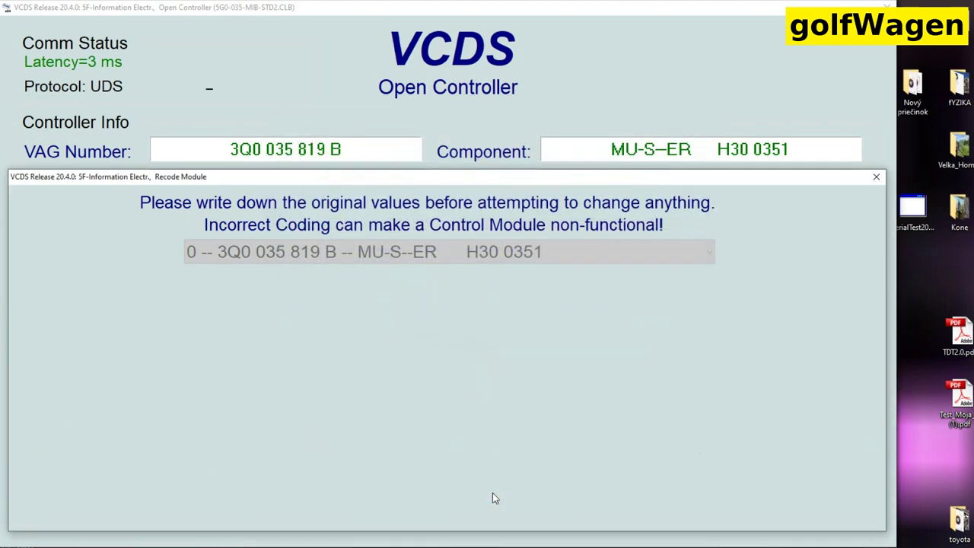
Open the adaptation channel IDE00758-Base volume of telephone to view its stored value
{"action": "left_click", "coordinate": [737, 402]}
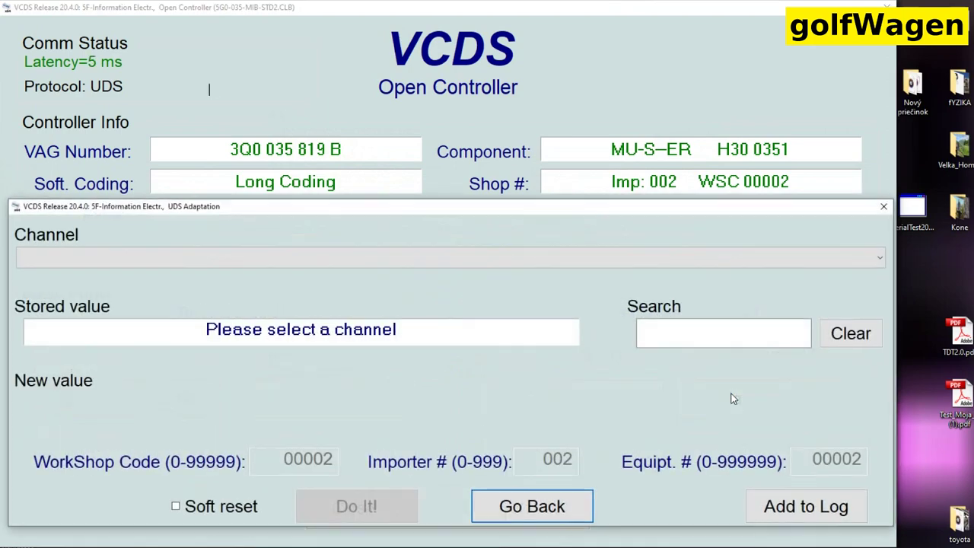
{"action": "left_click", "coordinate": [590, 269]}
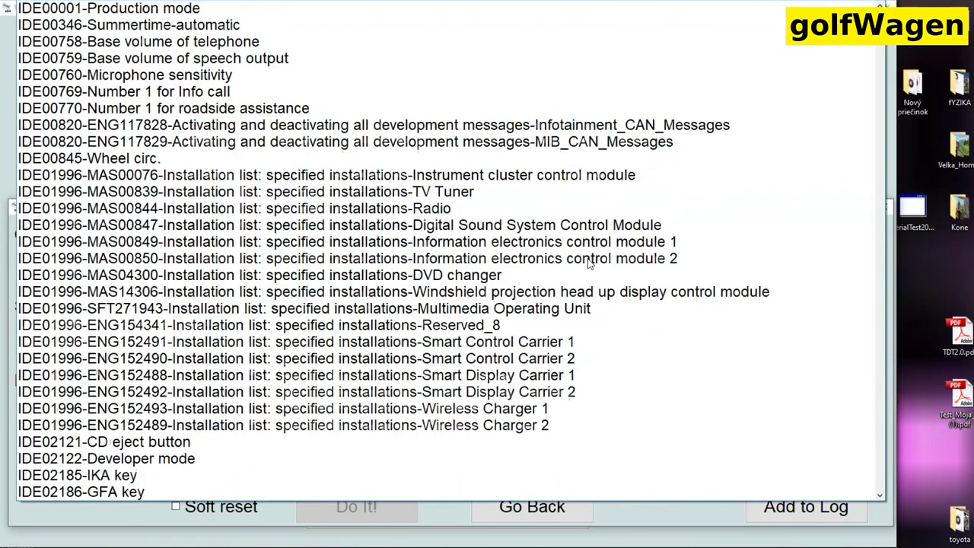
{"action": "left_click", "coordinate": [290, 43]}
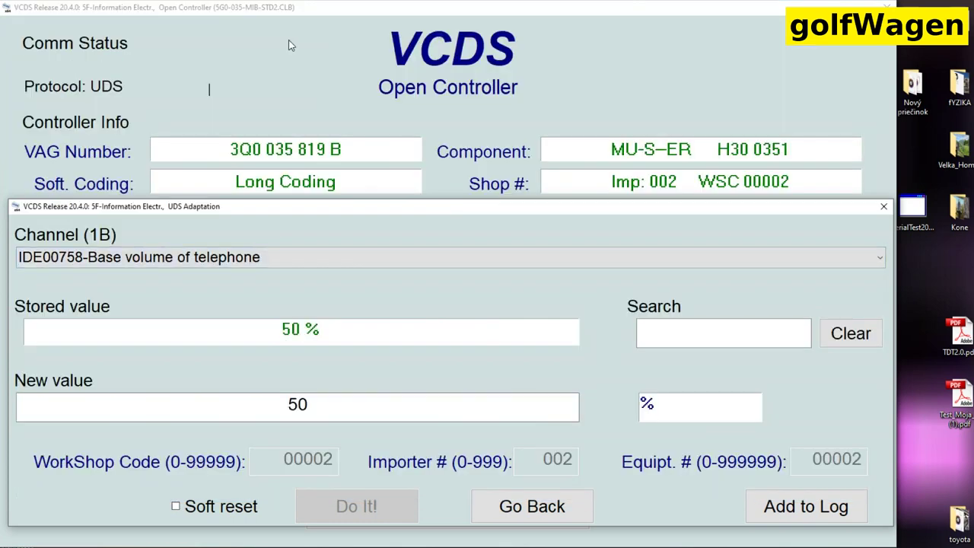
View the stored values of adaptation channels IDE00760-Microphone sensitivity and IDE00769-Number 1 for Info call
{"action": "left_click", "coordinate": [311, 261]}
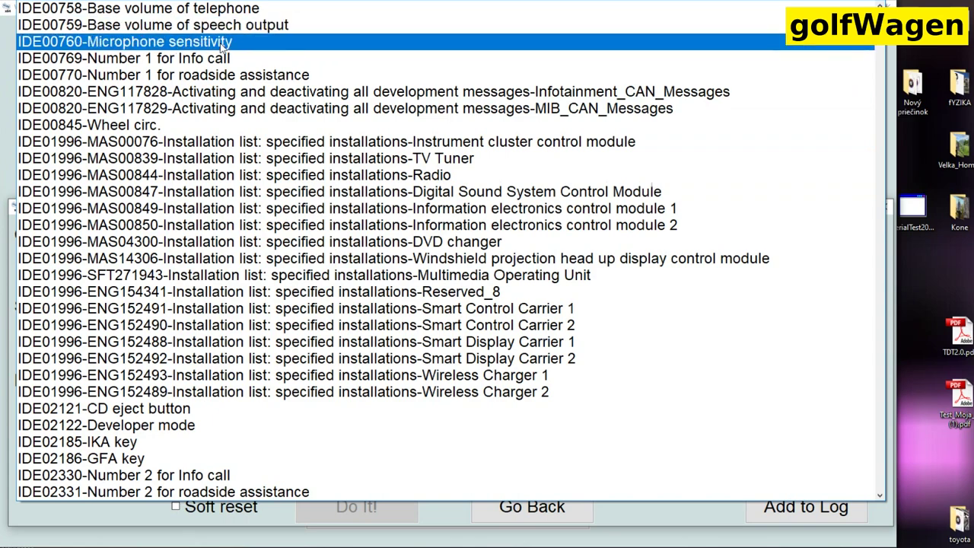
{"action": "left_click", "coordinate": [220, 42]}
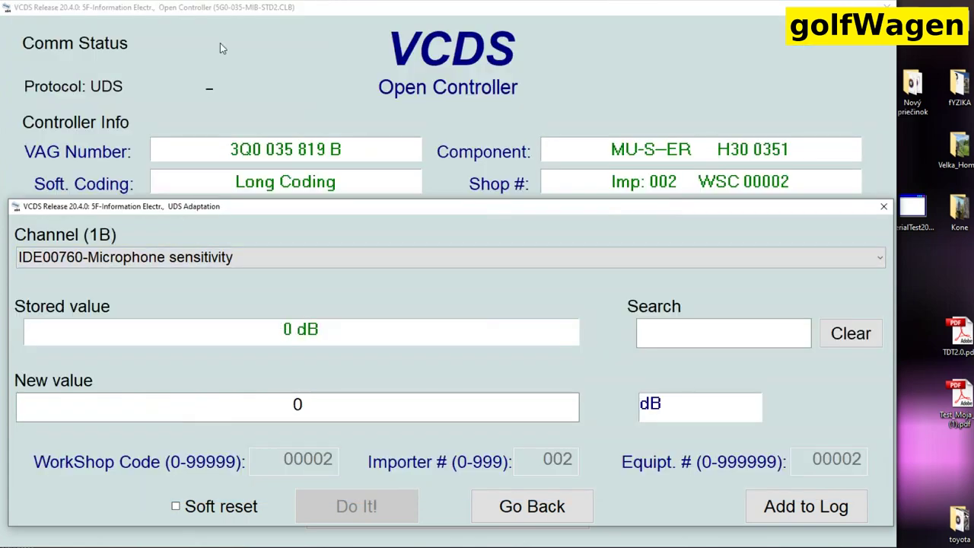
{"action": "left_click", "coordinate": [269, 259]}
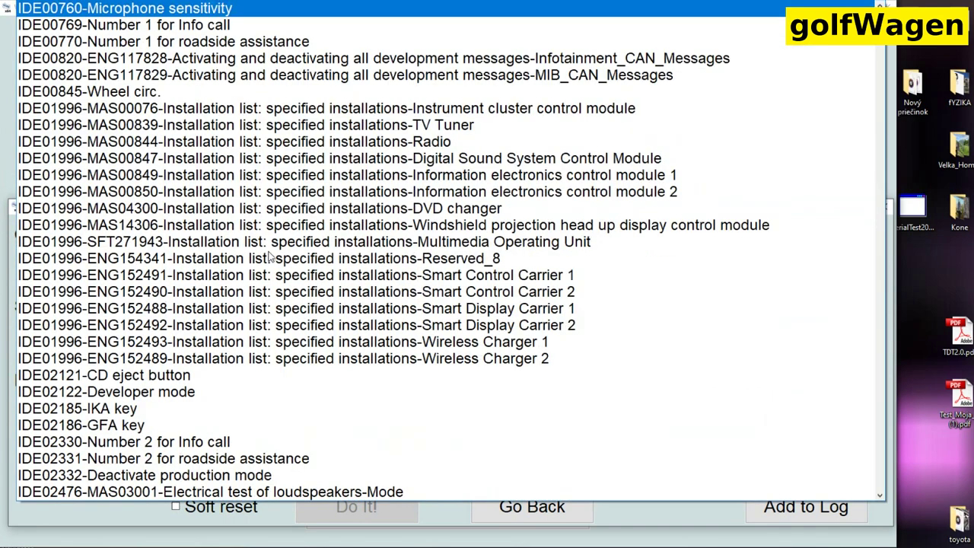
{"action": "left_click", "coordinate": [229, 27]}
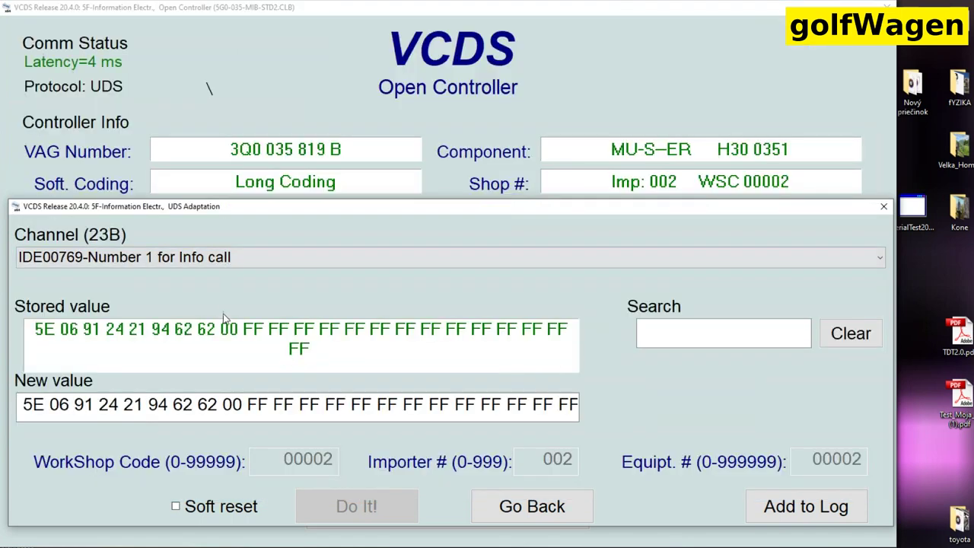
View the stored values of adaptation channels IDE00845-Wheel circ. and IDE02121-CD eject button
{"action": "left_click", "coordinate": [236, 260]}
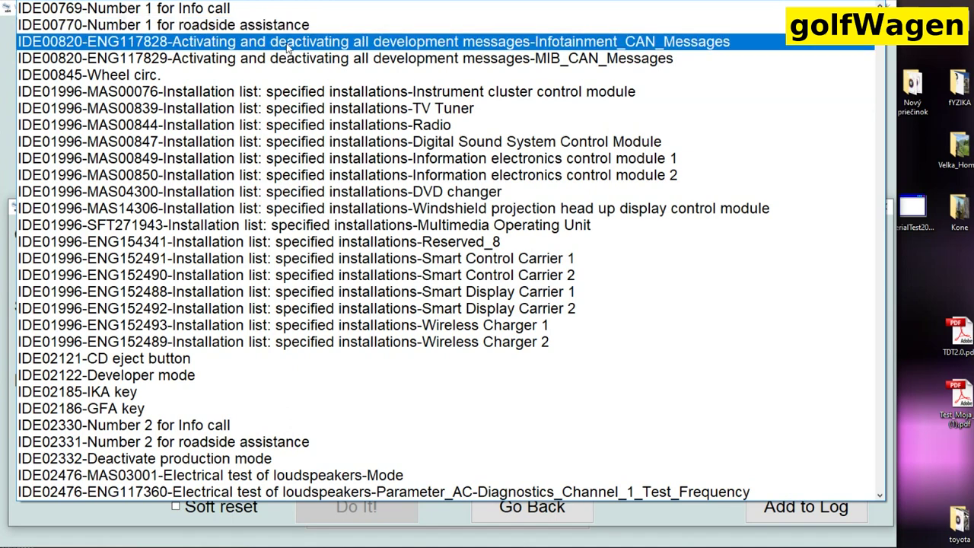
{"action": "left_click", "coordinate": [417, 74]}
{"action": "left_click", "coordinate": [353, 252]}
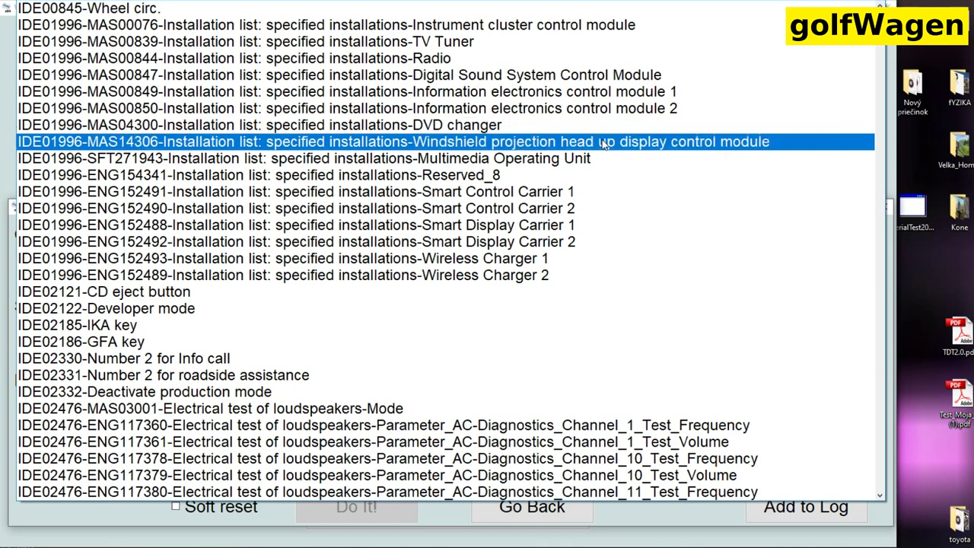
{"action": "left_click", "coordinate": [279, 298]}
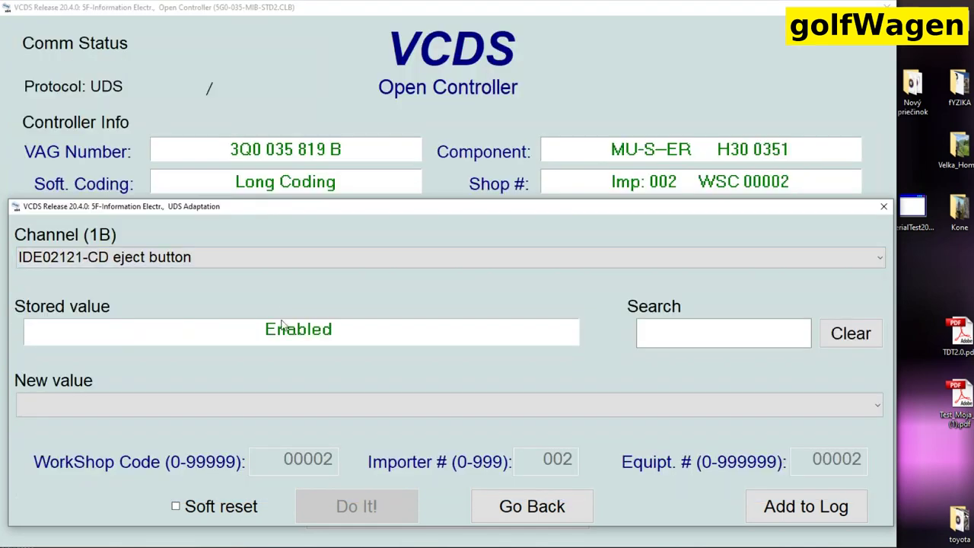
View the stored values of adaptation channels IDE02122-Developer mode and IDE02607-Wheel pulse
{"action": "left_click", "coordinate": [323, 263]}
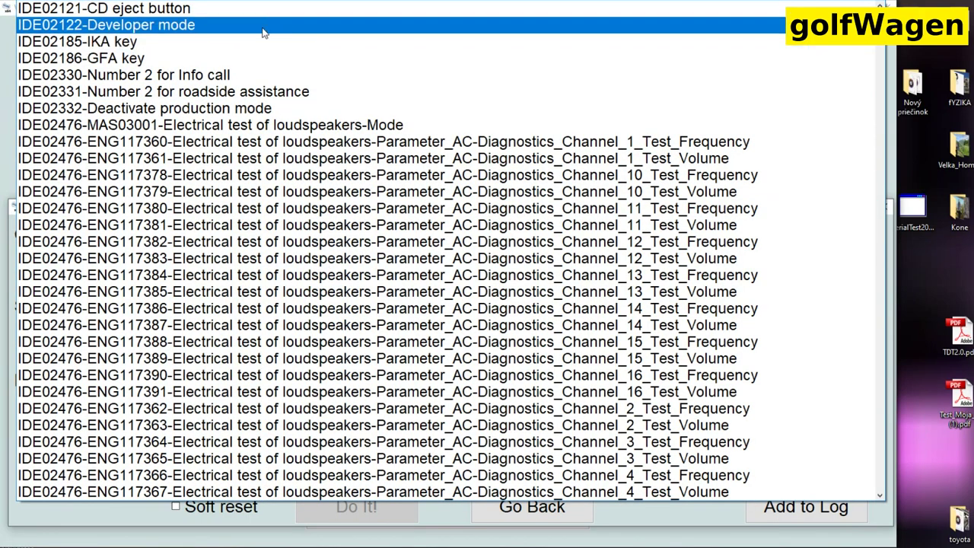
{"action": "left_click", "coordinate": [261, 28]}
{"action": "left_click", "coordinate": [319, 256]}
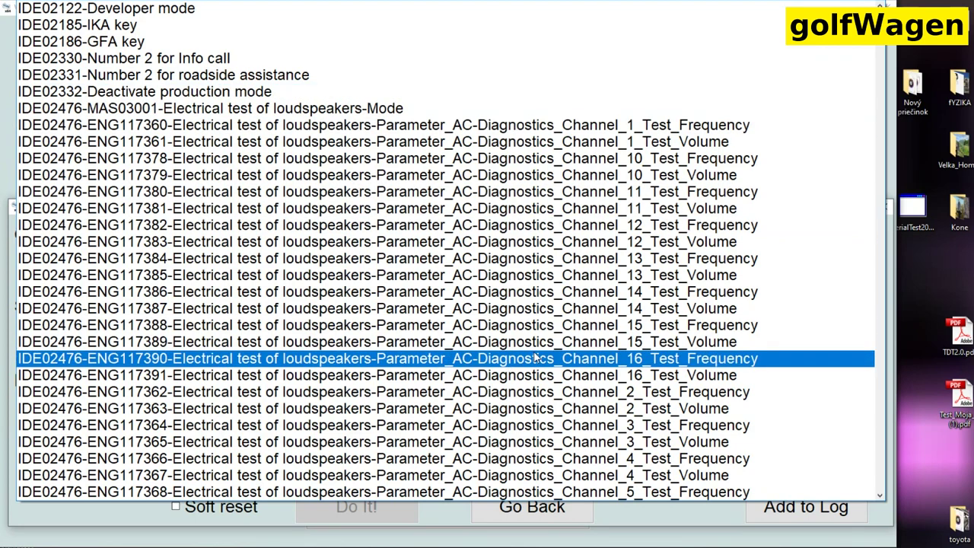
{"action": "scroll", "coordinate": [514, 307], "scroll_direction": "down", "scroll_amount": 5}
{"action": "scroll", "coordinate": [510, 305], "scroll_direction": "down", "scroll_amount": 5}
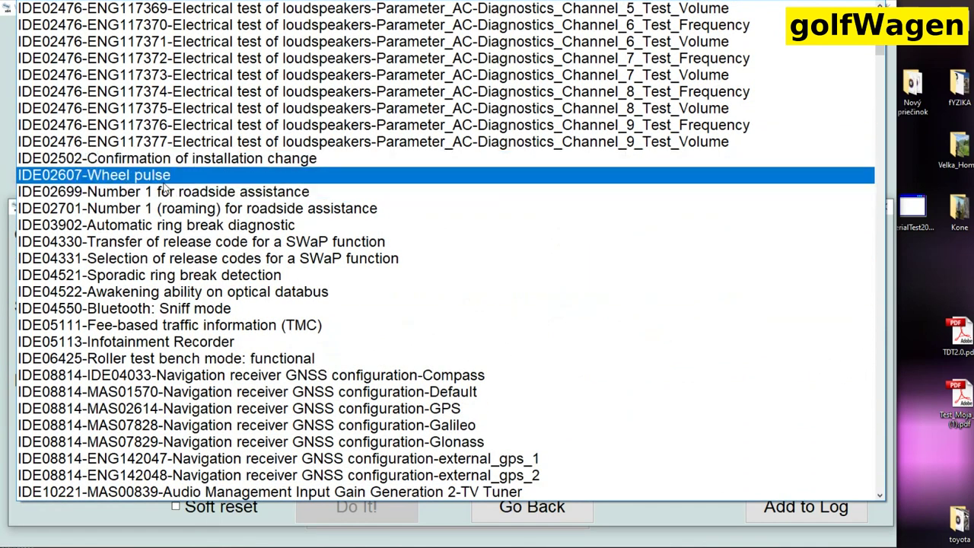
{"action": "left_click", "coordinate": [163, 177]}
View the stored values of adaptation channels IDE04550-Bluetooth: Sniff mode and IDE05113-Infotainment Recorder
{"action": "left_click", "coordinate": [222, 259]}
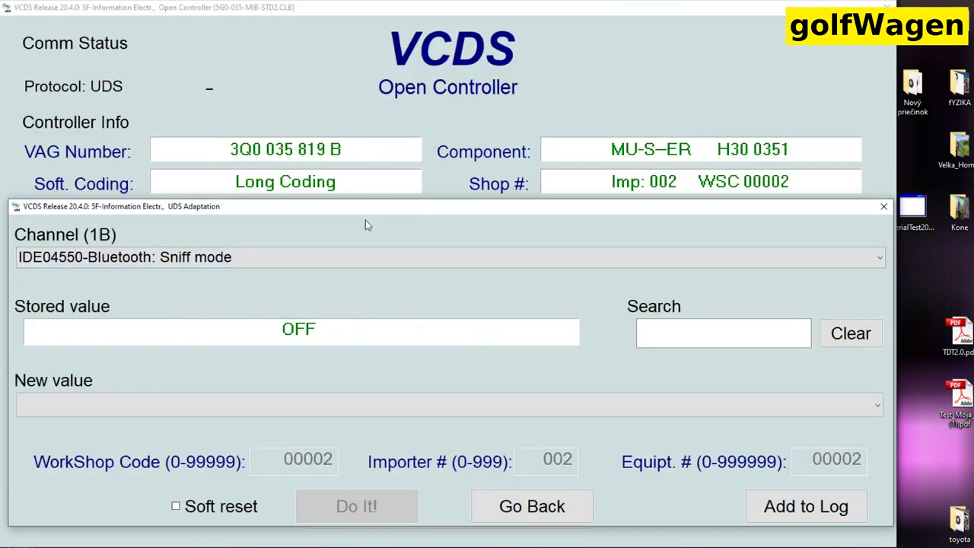
{"action": "left_click", "coordinate": [334, 265]}
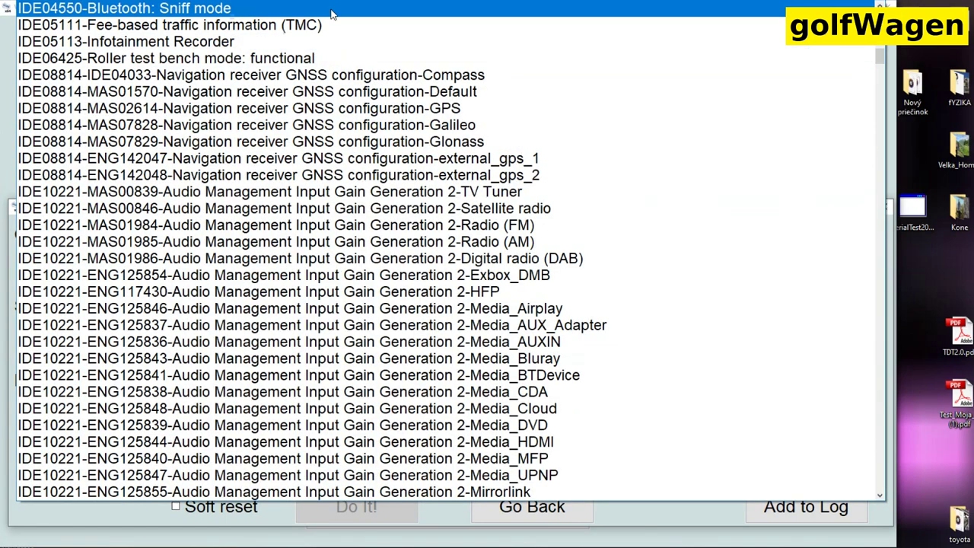
{"action": "left_click", "coordinate": [345, 46]}
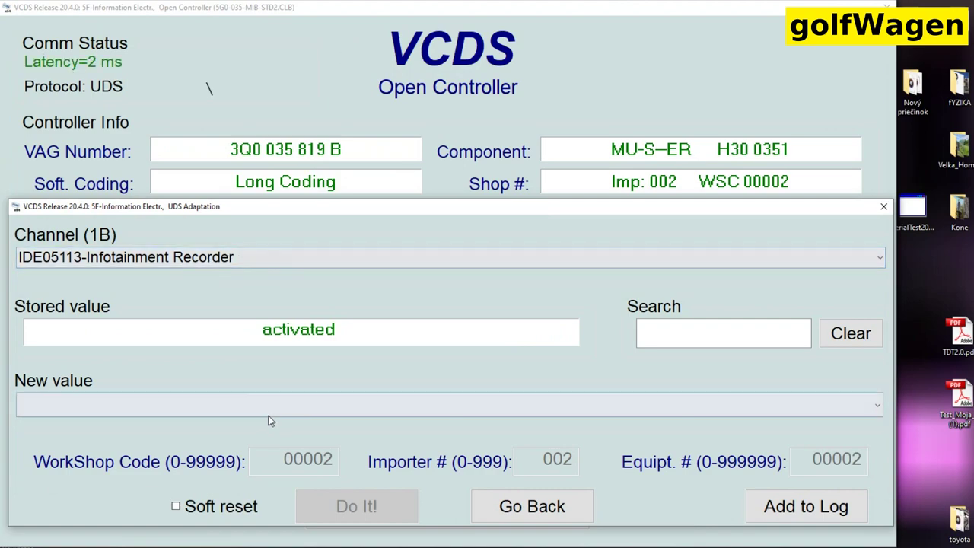
View the stored values of the IDE10221 Input Gain Generation 2-Mirrorlink channel and IDE11122-Country identification: country of sale HMI
{"action": "left_click", "coordinate": [312, 262]}
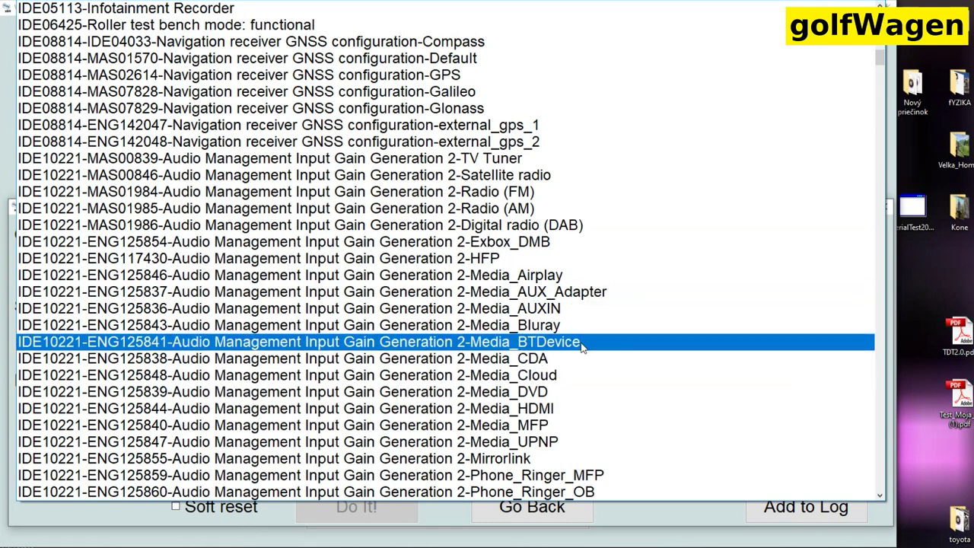
{"action": "scroll", "coordinate": [583, 348], "scroll_direction": "down", "scroll_amount": 1}
{"action": "scroll", "coordinate": [583, 348], "scroll_direction": "down", "scroll_amount": 7}
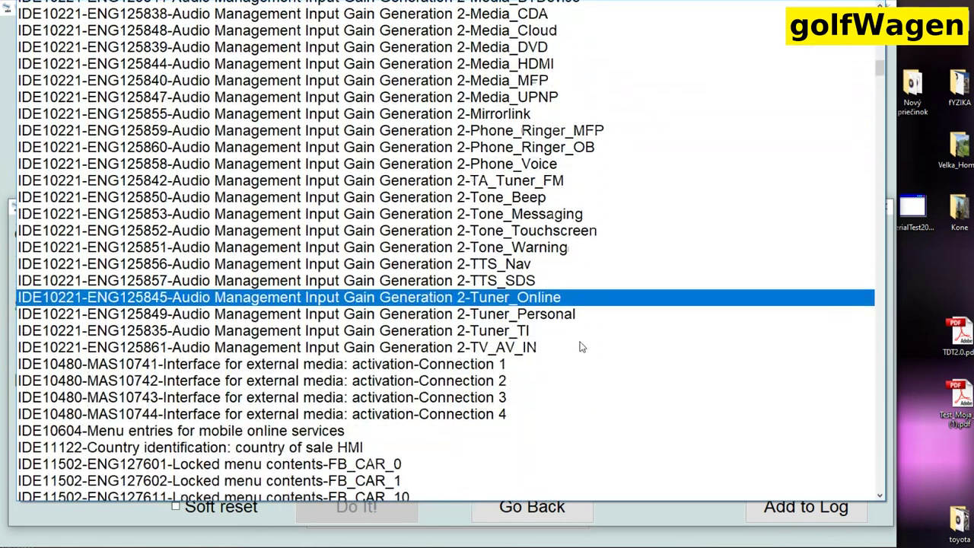
{"action": "scroll", "coordinate": [581, 346], "scroll_direction": "down", "scroll_amount": 1}
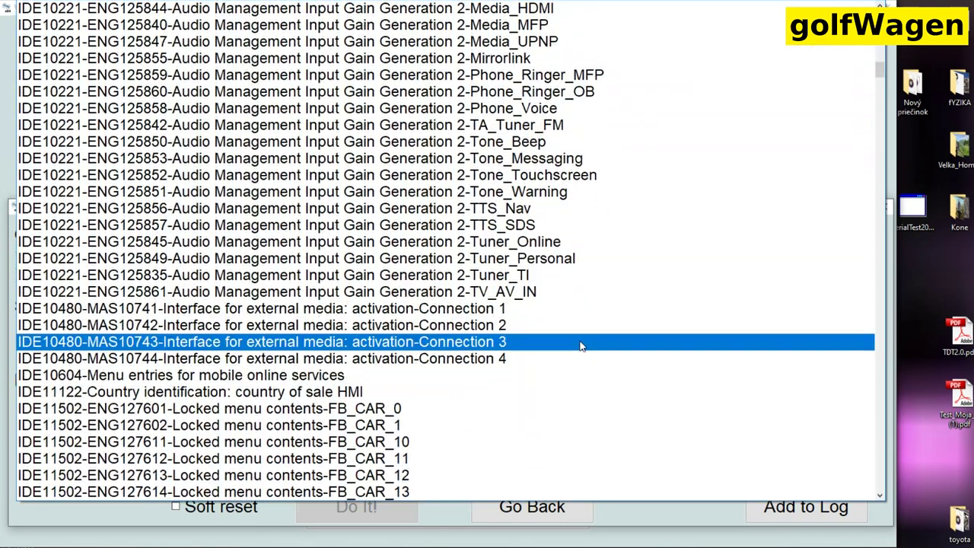
{"action": "left_click", "coordinate": [509, 61]}
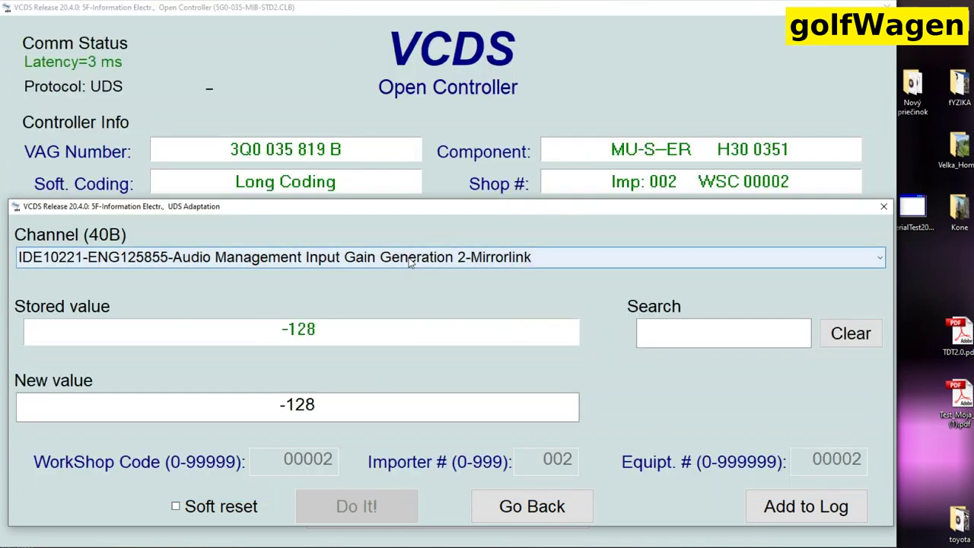
{"action": "left_click", "coordinate": [415, 256]}
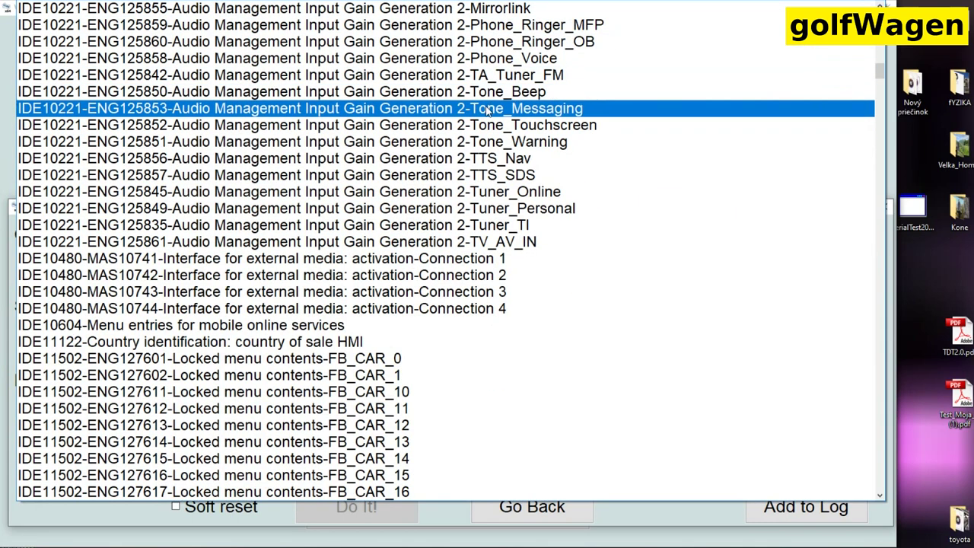
{"action": "left_click", "coordinate": [510, 344]}
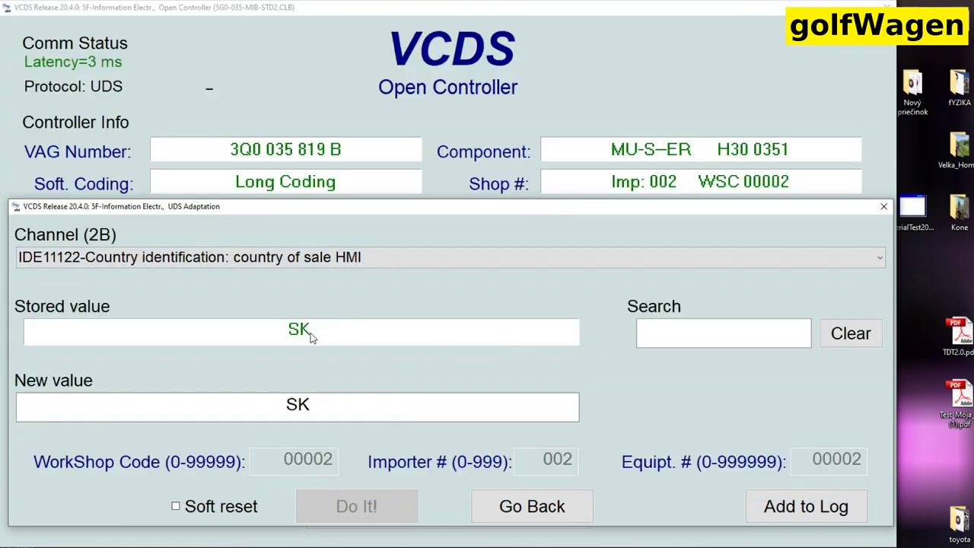
Examine the IDE11502 Locked menu contents adaptation channels for car, media, misc, navigation, phone and tuner
{"action": "left_click", "coordinate": [394, 257]}
{"action": "scroll", "coordinate": [396, 229], "scroll_direction": "up", "scroll_amount": 2}
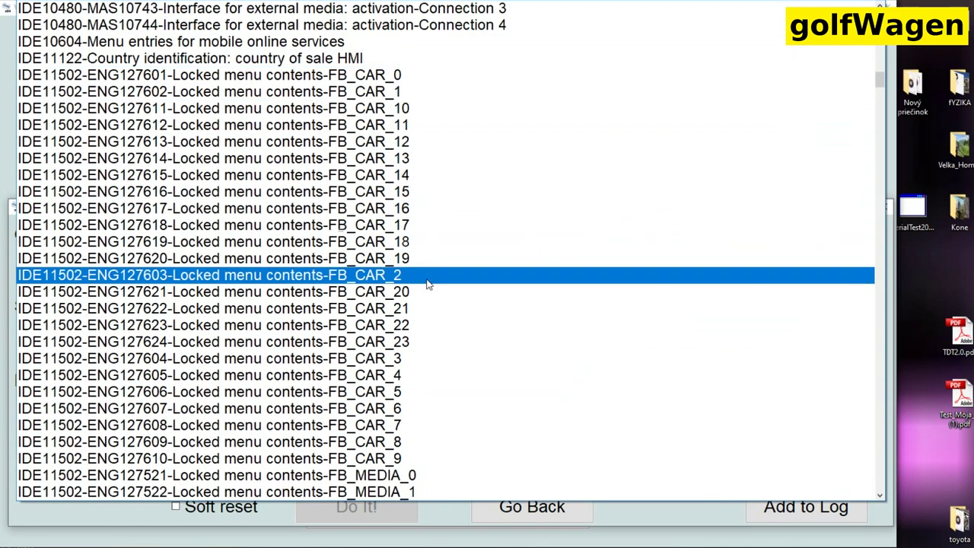
{"action": "scroll", "coordinate": [572, 366], "scroll_direction": "down", "scroll_amount": 6}
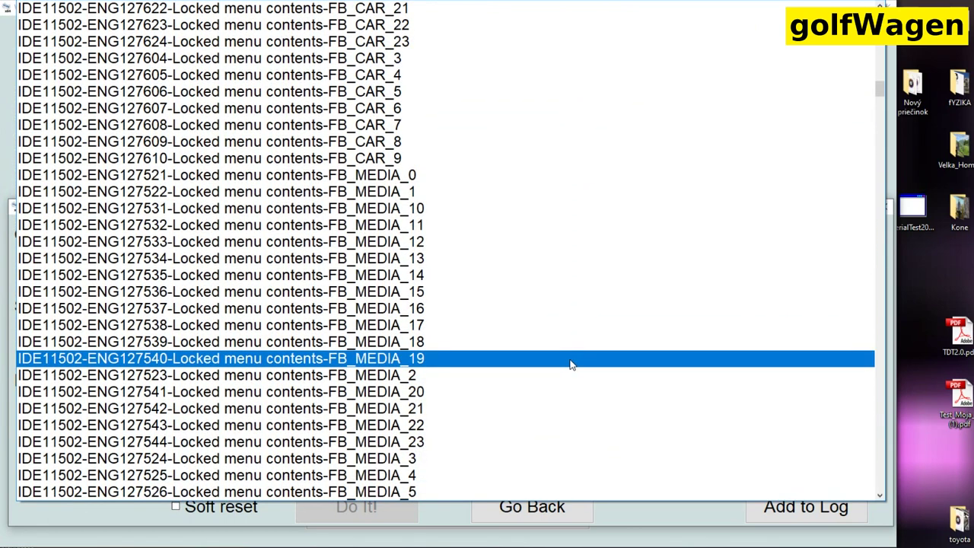
{"action": "scroll", "coordinate": [572, 366], "scroll_direction": "down", "scroll_amount": 7}
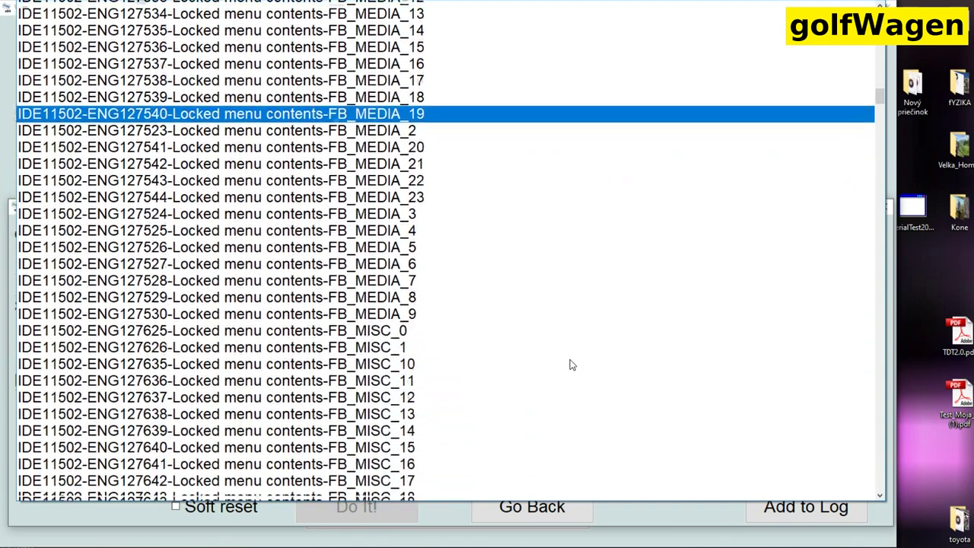
{"action": "scroll", "coordinate": [572, 366], "scroll_direction": "down", "scroll_amount": 1}
{"action": "scroll", "coordinate": [573, 363], "scroll_direction": "down", "scroll_amount": 8}
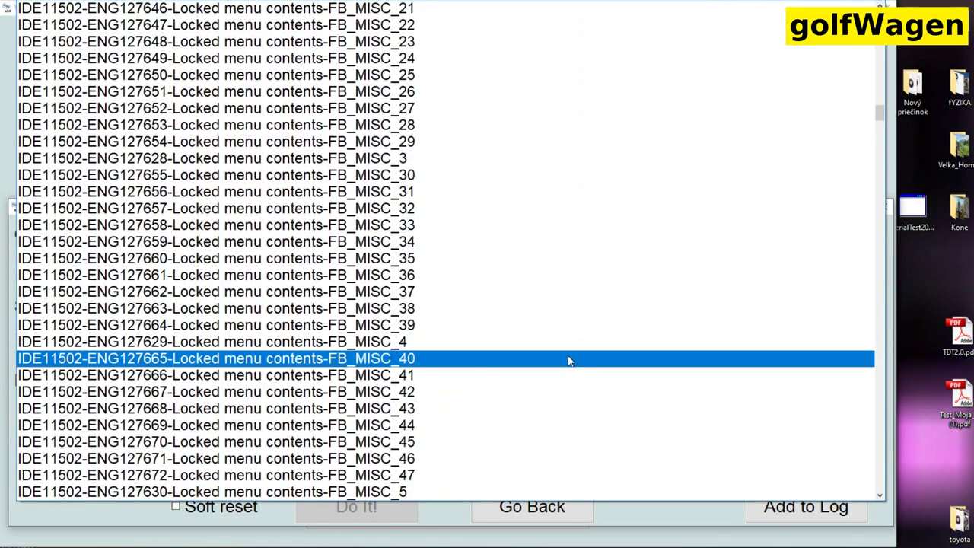
{"action": "scroll", "coordinate": [570, 361], "scroll_direction": "down", "scroll_amount": 7}
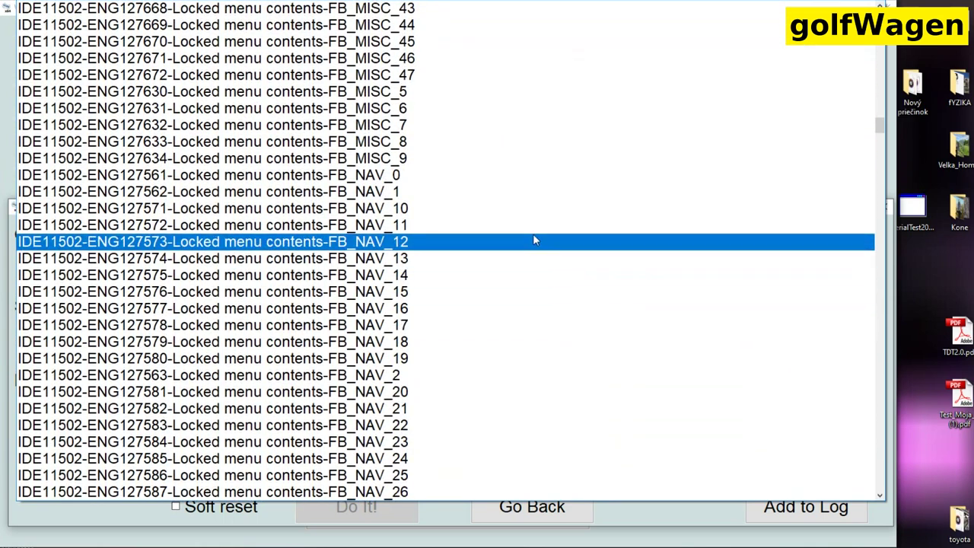
{"action": "scroll", "coordinate": [534, 240], "scroll_direction": "down", "scroll_amount": 5}
{"action": "scroll", "coordinate": [535, 245], "scroll_direction": "down", "scroll_amount": 3}
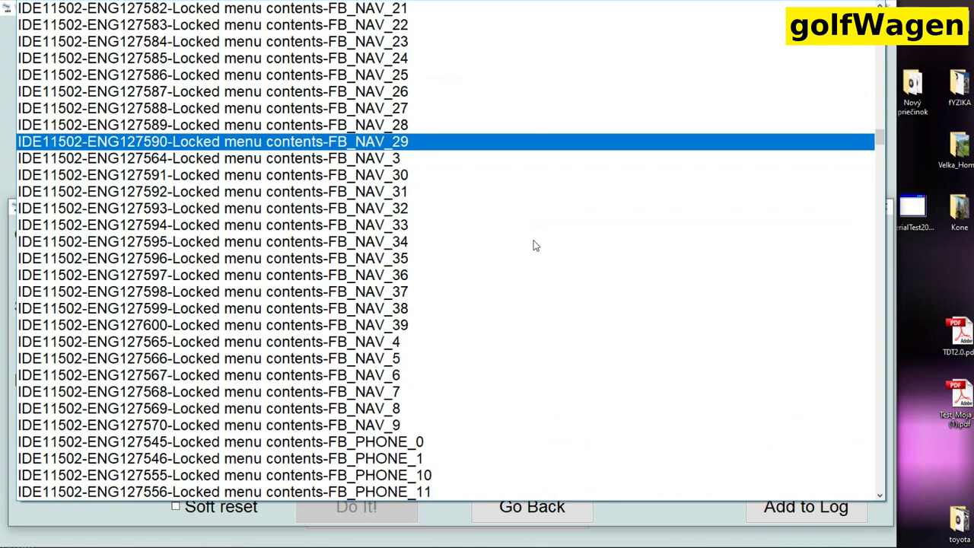
{"action": "scroll", "coordinate": [535, 245], "scroll_direction": "down", "scroll_amount": 8}
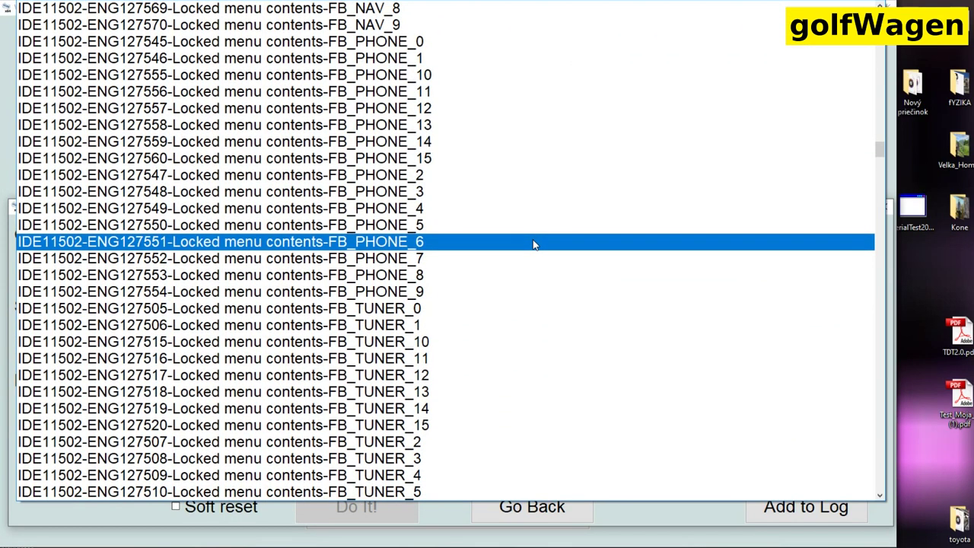
{"action": "scroll", "coordinate": [534, 245], "scroll_direction": "down", "scroll_amount": 6}
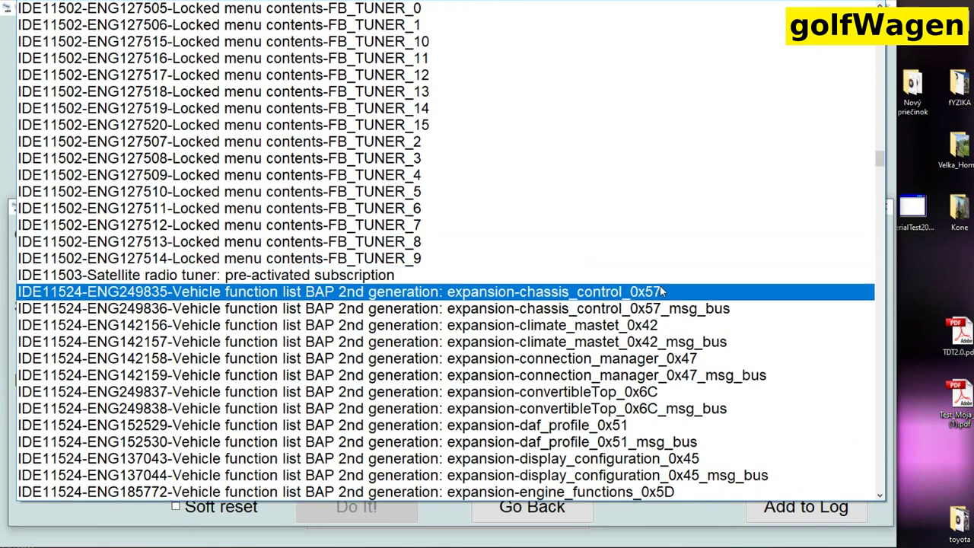
Examine the IDE11524 Vehicle function list BAP 2nd generation expansion channels, from chassis_control_0x57 to wireless_charging_0x48
{"action": "scroll", "coordinate": [674, 294], "scroll_direction": "down", "scroll_amount": 4}
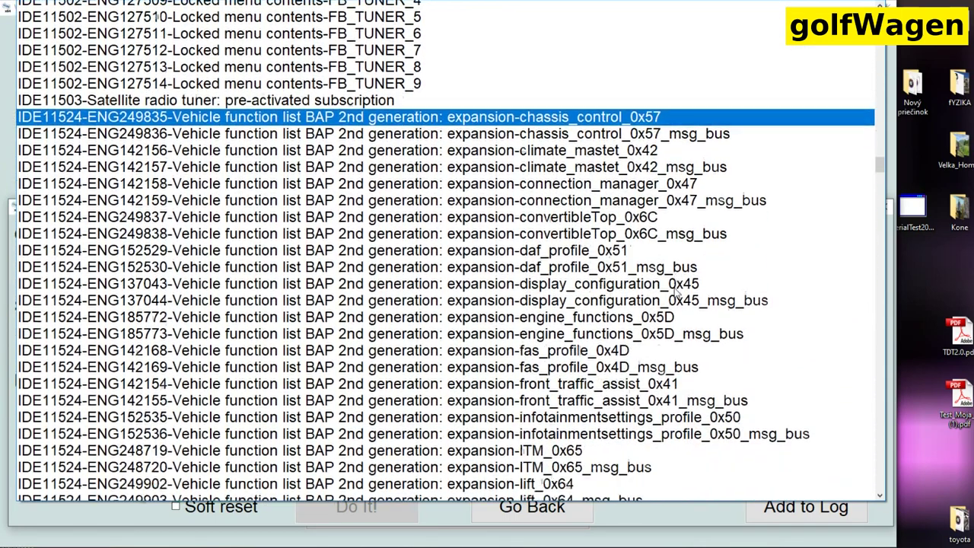
{"action": "scroll", "coordinate": [673, 294], "scroll_direction": "down", "scroll_amount": 3}
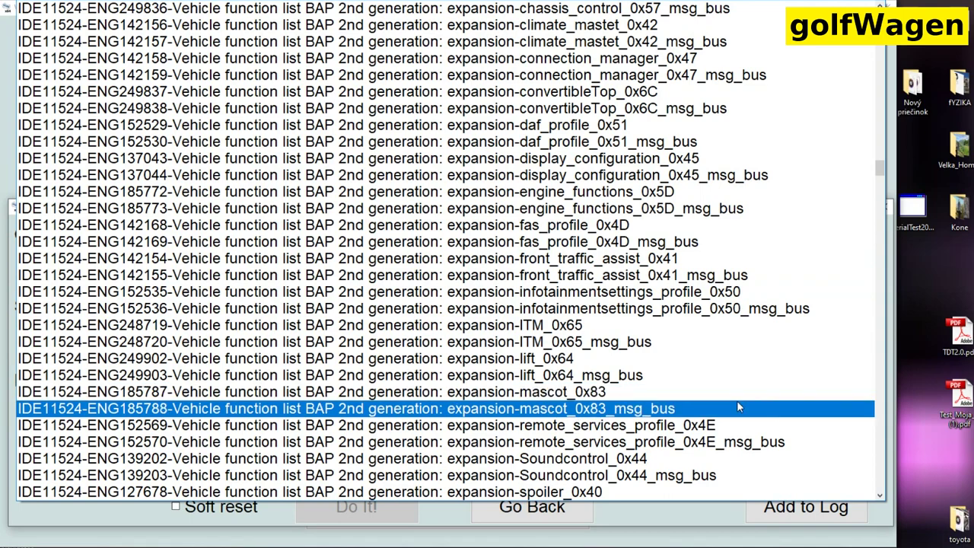
{"action": "scroll", "coordinate": [737, 400], "scroll_direction": "down", "scroll_amount": 1}
{"action": "scroll", "coordinate": [731, 398], "scroll_direction": "down", "scroll_amount": 8}
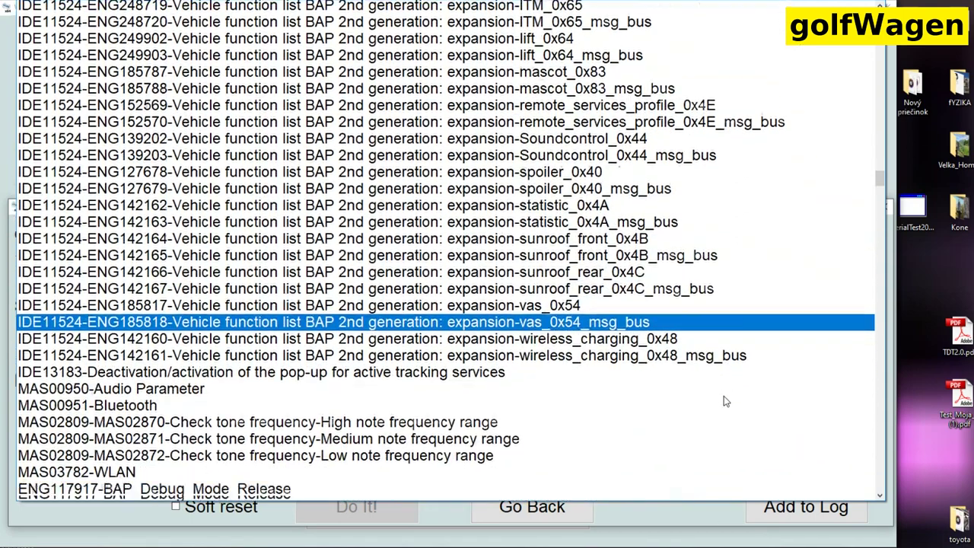
{"action": "scroll", "coordinate": [723, 395], "scroll_direction": "down", "scroll_amount": 1}
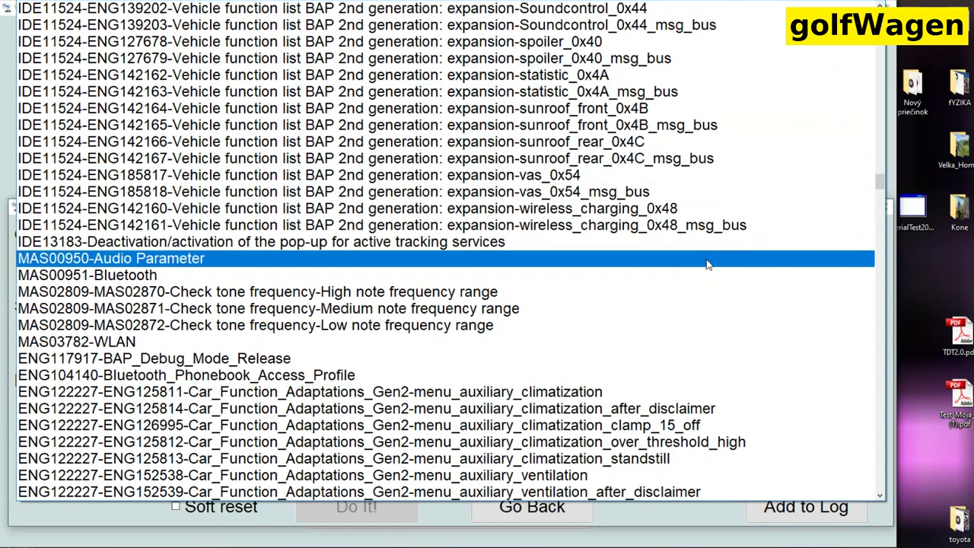
Examine the ENG122227 Car_Function_Adaptations_Gen2 menu channels from auxiliary_climatization through car_mirror
{"action": "scroll", "coordinate": [708, 279], "scroll_direction": "down", "scroll_amount": 5}
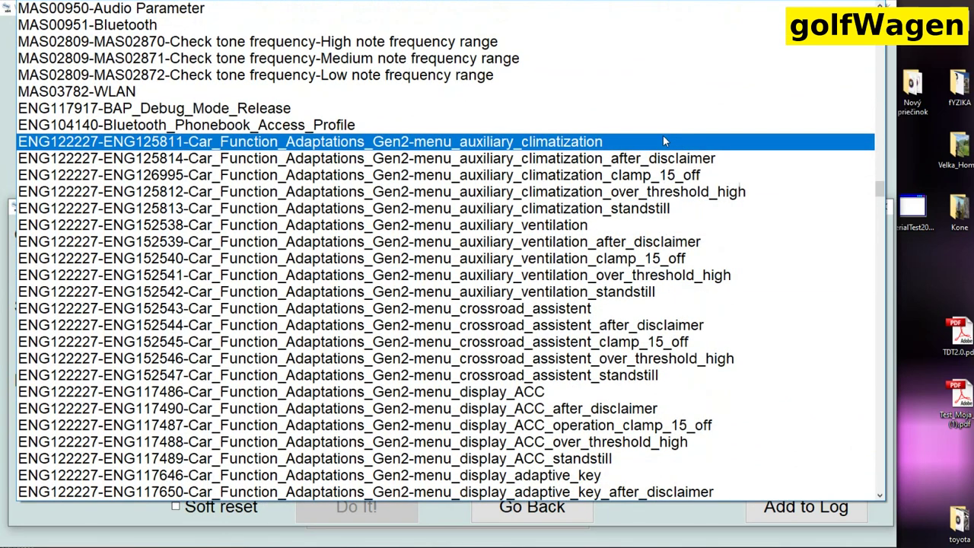
{"action": "scroll", "coordinate": [663, 134], "scroll_direction": "down", "scroll_amount": 5}
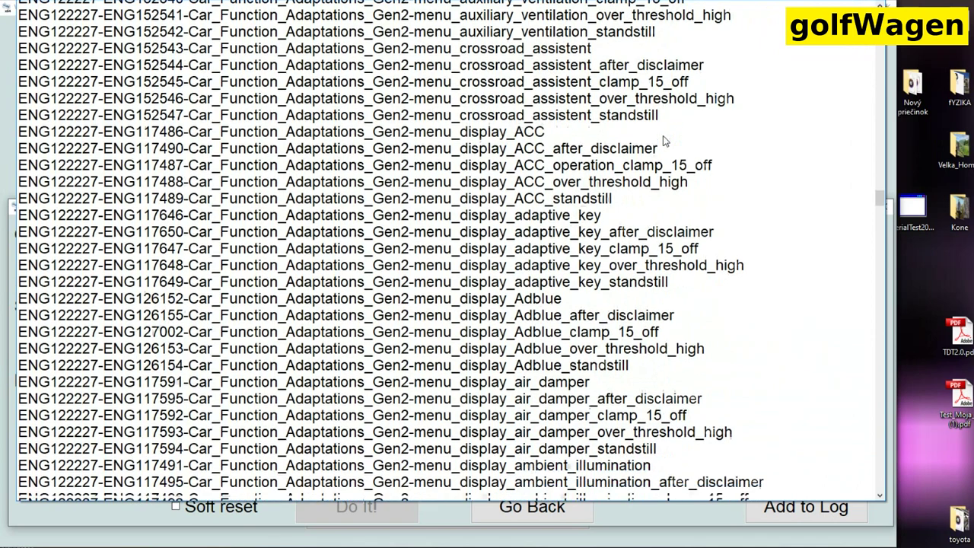
{"action": "scroll", "coordinate": [663, 135], "scroll_direction": "down", "scroll_amount": 2}
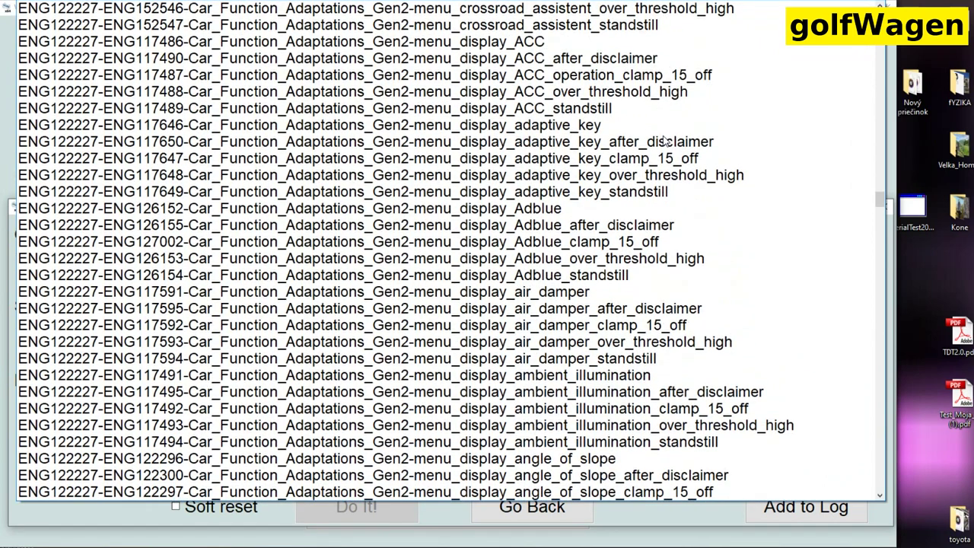
{"action": "scroll", "coordinate": [665, 139], "scroll_direction": "down", "scroll_amount": 4}
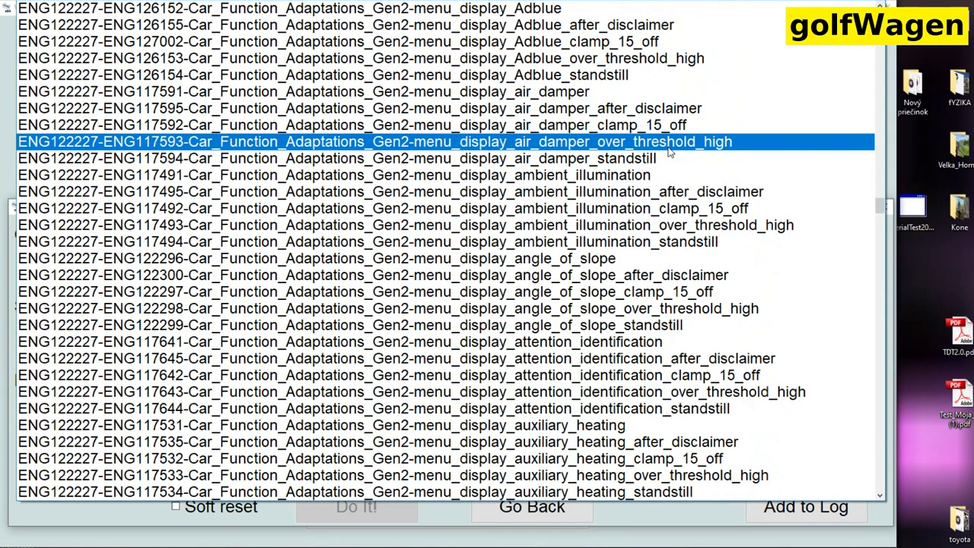
{"action": "scroll", "coordinate": [670, 153], "scroll_direction": "down", "scroll_amount": 6}
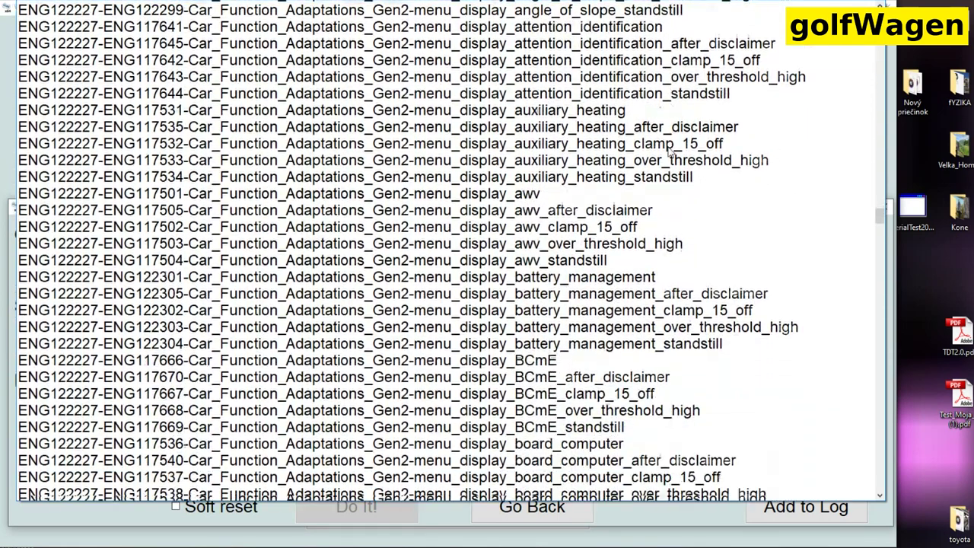
{"action": "scroll", "coordinate": [668, 151], "scroll_direction": "down", "scroll_amount": 1}
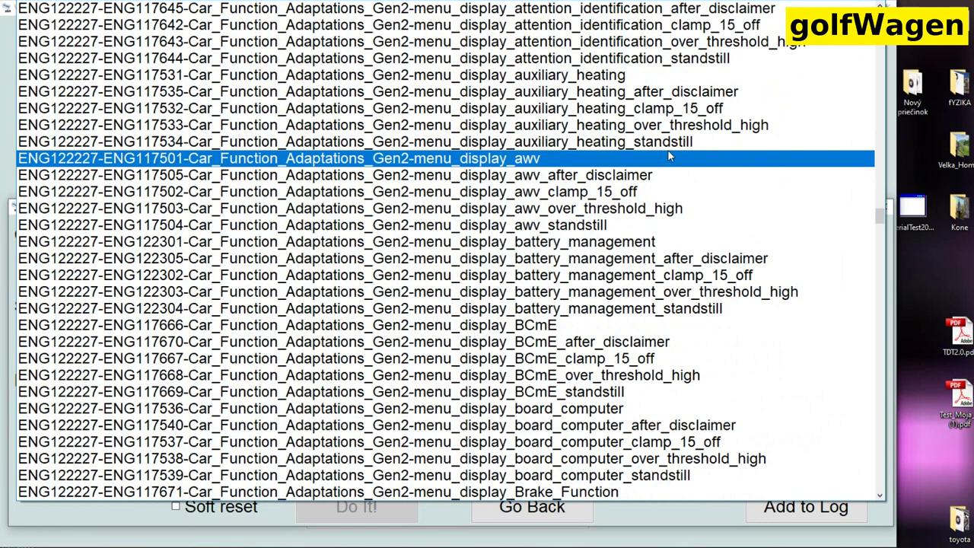
{"action": "scroll", "coordinate": [668, 150], "scroll_direction": "down", "scroll_amount": 3}
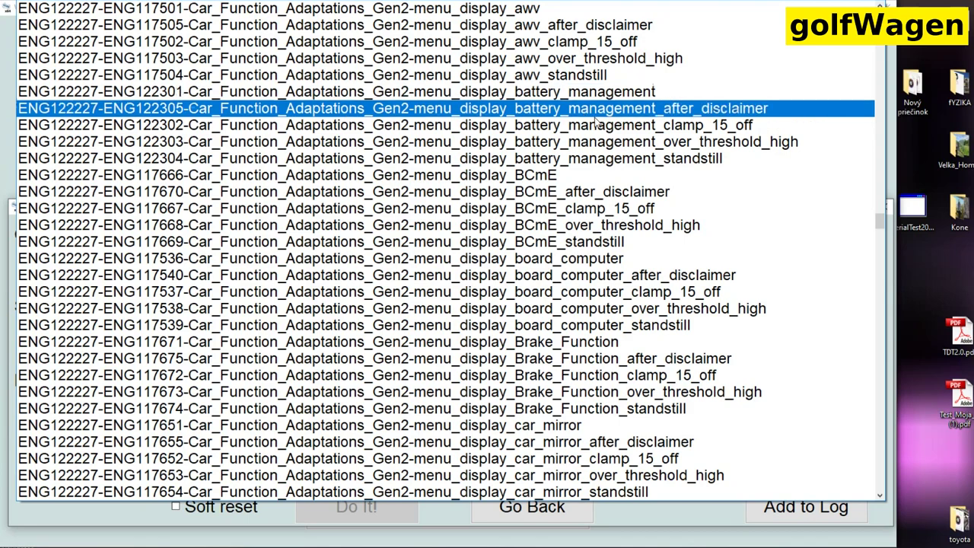
Examine the ENG122227 Car_Function_Adaptations_Gen2 menu channels from central_locking through night_vision
{"action": "scroll", "coordinate": [675, 187], "scroll_direction": "down", "scroll_amount": 7}
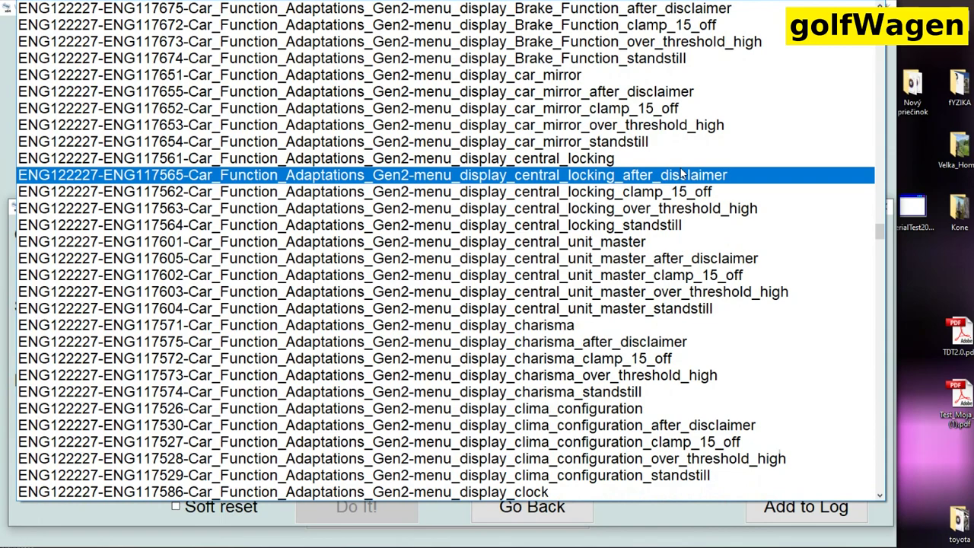
{"action": "scroll", "coordinate": [683, 175], "scroll_direction": "down", "scroll_amount": 6}
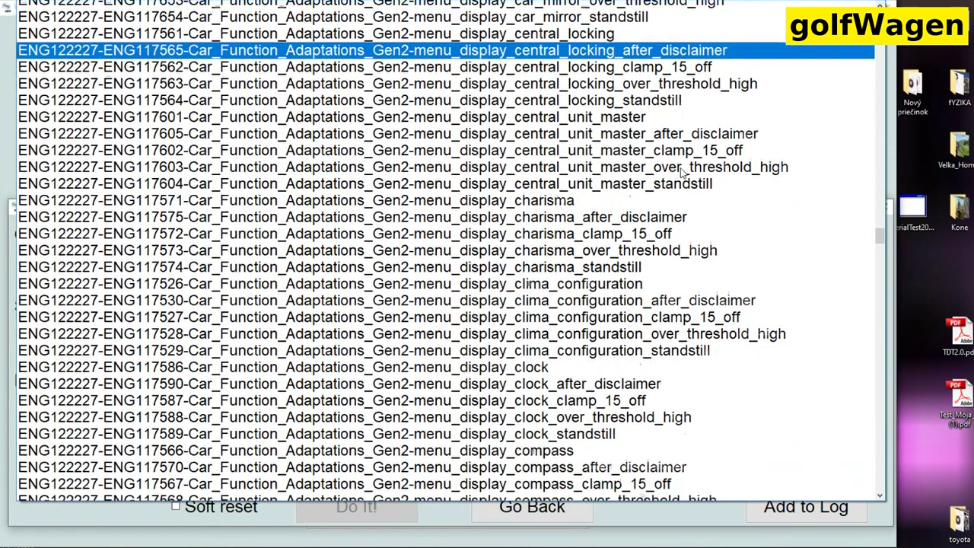
{"action": "scroll", "coordinate": [682, 176], "scroll_direction": "down", "scroll_amount": 1}
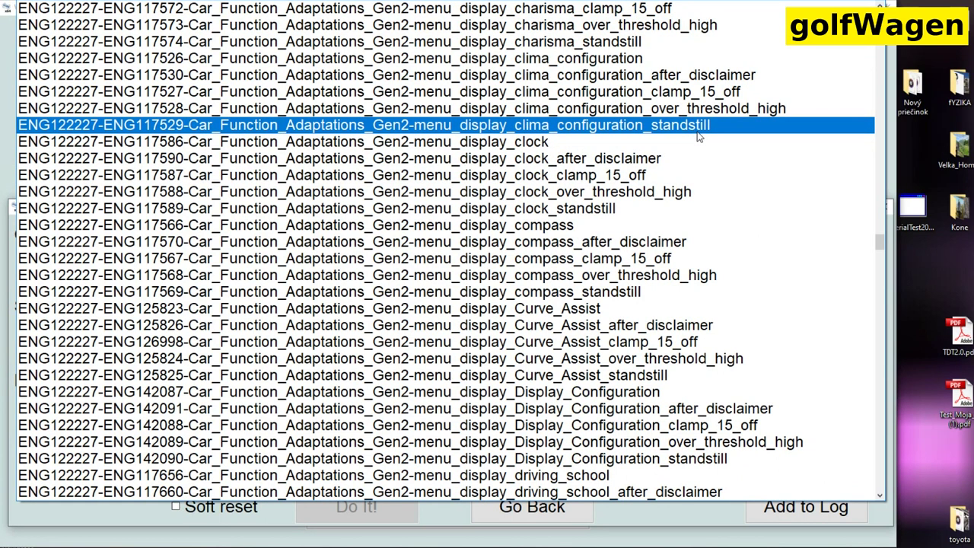
{"action": "scroll", "coordinate": [699, 136], "scroll_direction": "down", "scroll_amount": 1}
{"action": "scroll", "coordinate": [699, 139], "scroll_direction": "down", "scroll_amount": 7}
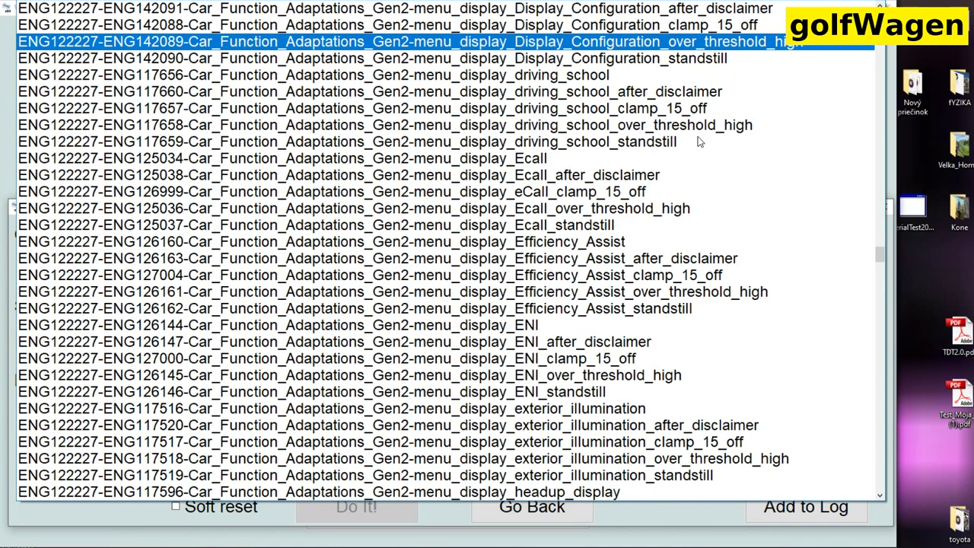
{"action": "scroll", "coordinate": [699, 141], "scroll_direction": "down", "scroll_amount": 7}
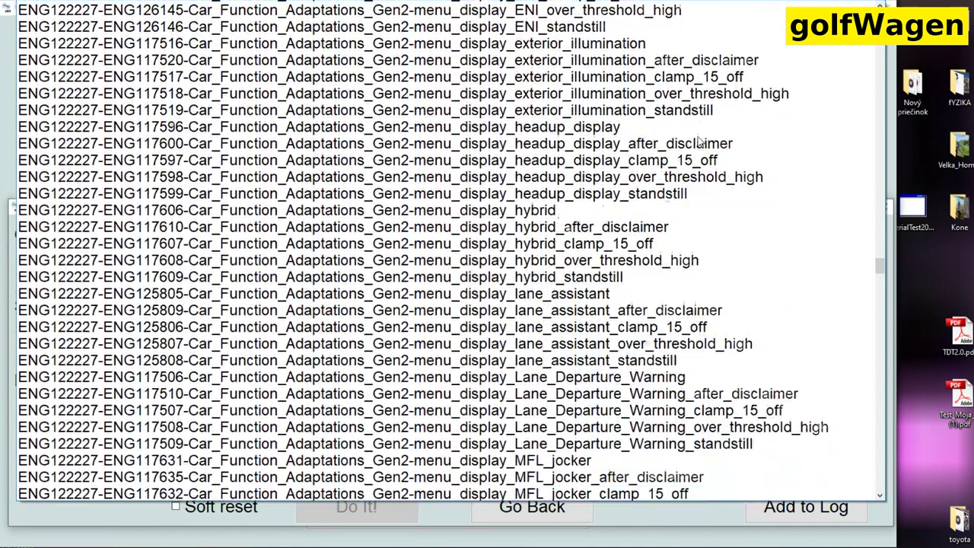
{"action": "scroll", "coordinate": [699, 142], "scroll_direction": "down", "scroll_amount": 2}
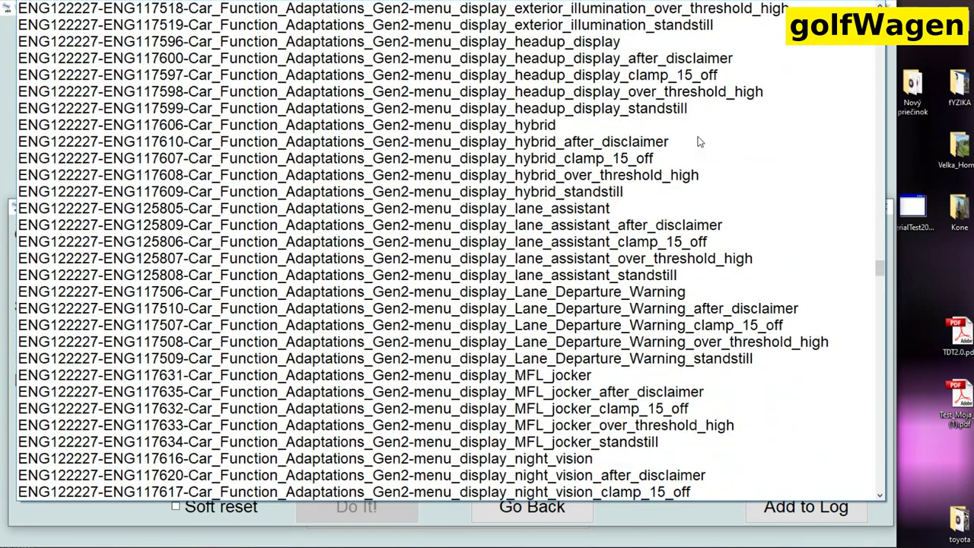
{"action": "scroll", "coordinate": [700, 142], "scroll_direction": "down", "scroll_amount": 7}
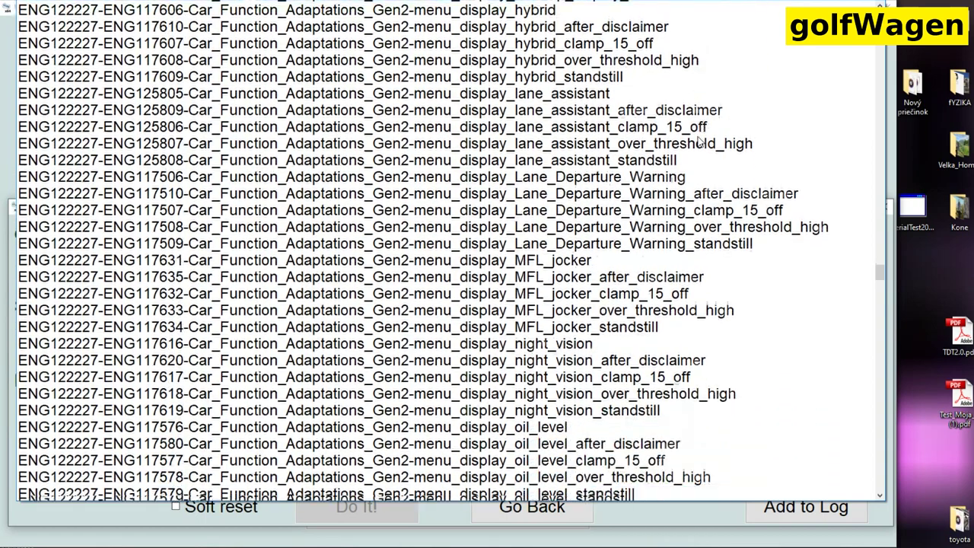
Examine the ENG122227 Car_Function_Adaptations_Gen2 menu channels from oil_level through soundcontrol
{"action": "scroll", "coordinate": [699, 141], "scroll_direction": "down", "scroll_amount": 2}
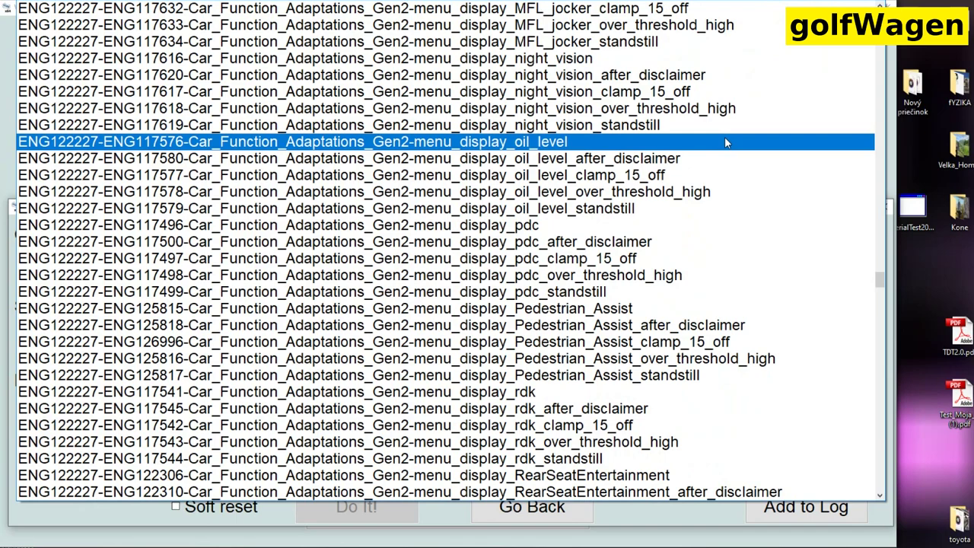
{"action": "scroll", "coordinate": [725, 142], "scroll_direction": "down", "scroll_amount": 7}
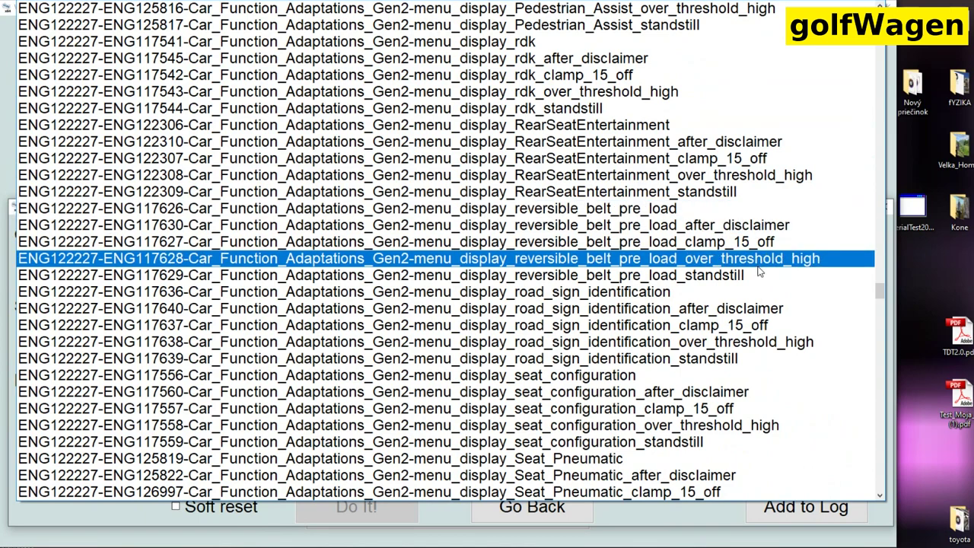
{"action": "scroll", "coordinate": [759, 272], "scroll_direction": "down", "scroll_amount": 7}
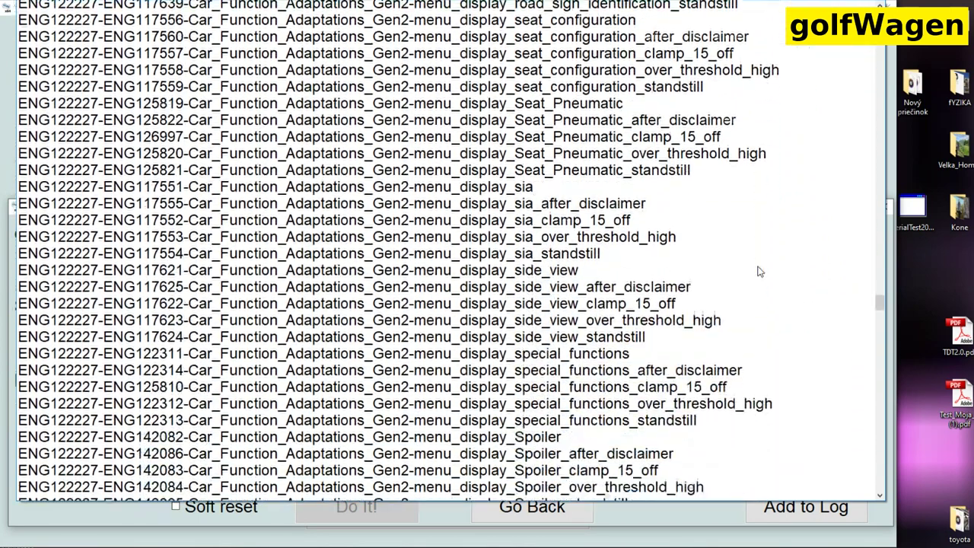
{"action": "scroll", "coordinate": [759, 272], "scroll_direction": "down", "scroll_amount": 1}
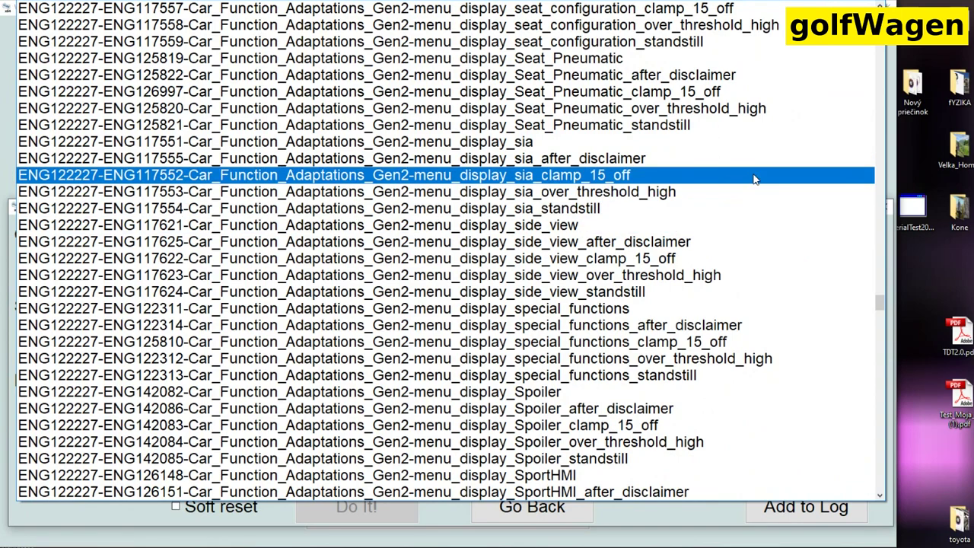
{"action": "scroll", "coordinate": [753, 179], "scroll_direction": "down", "scroll_amount": 7}
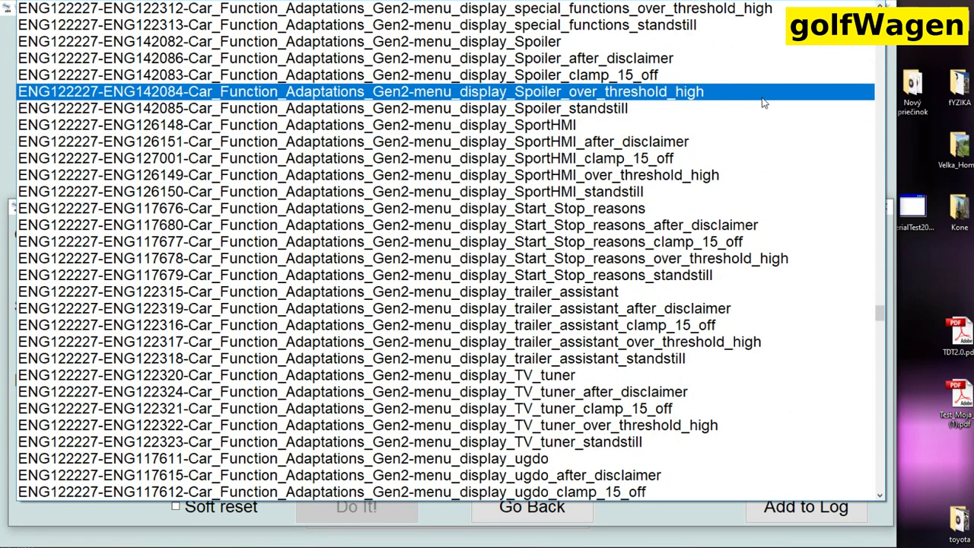
{"action": "scroll", "coordinate": [764, 103], "scroll_direction": "down", "scroll_amount": 7}
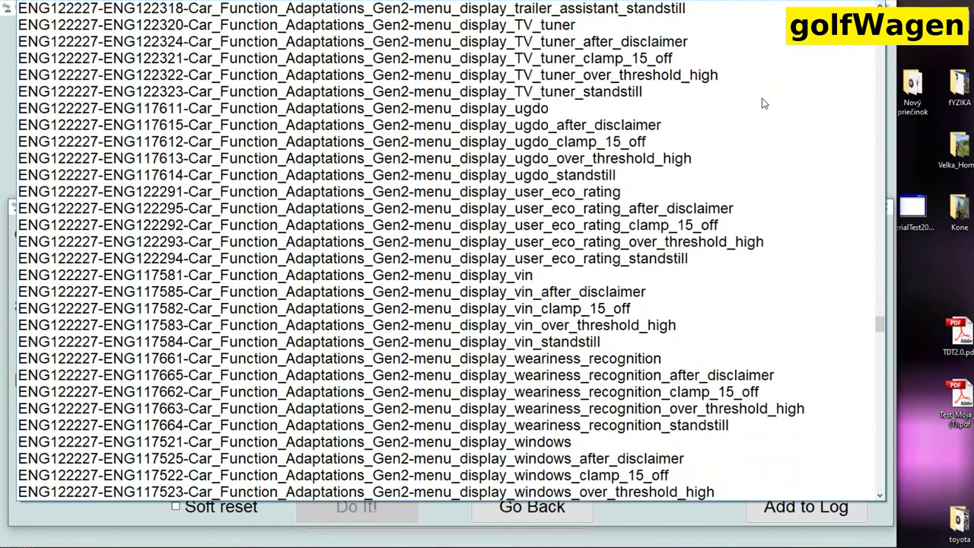
{"action": "scroll", "coordinate": [764, 103], "scroll_direction": "down", "scroll_amount": 6}
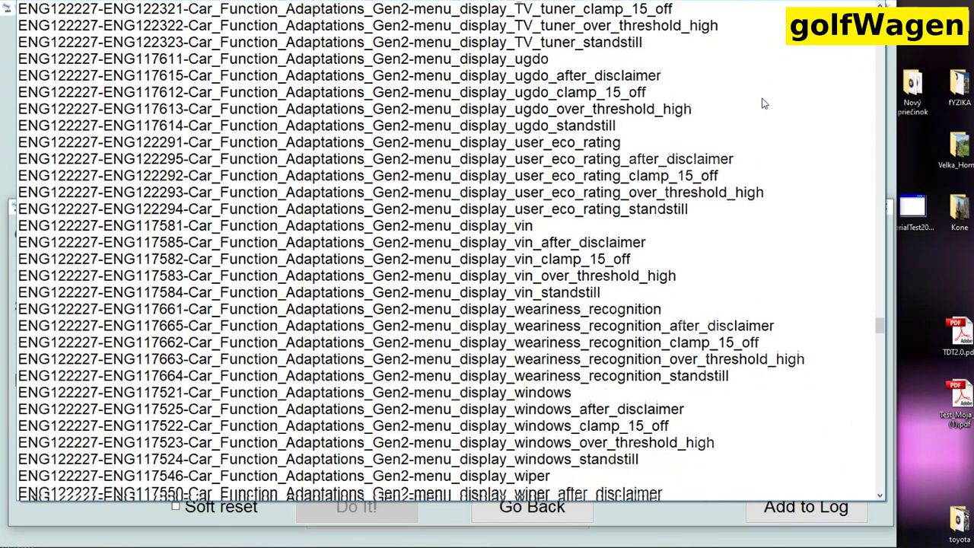
{"action": "scroll", "coordinate": [764, 103], "scroll_direction": "down", "scroll_amount": 2}
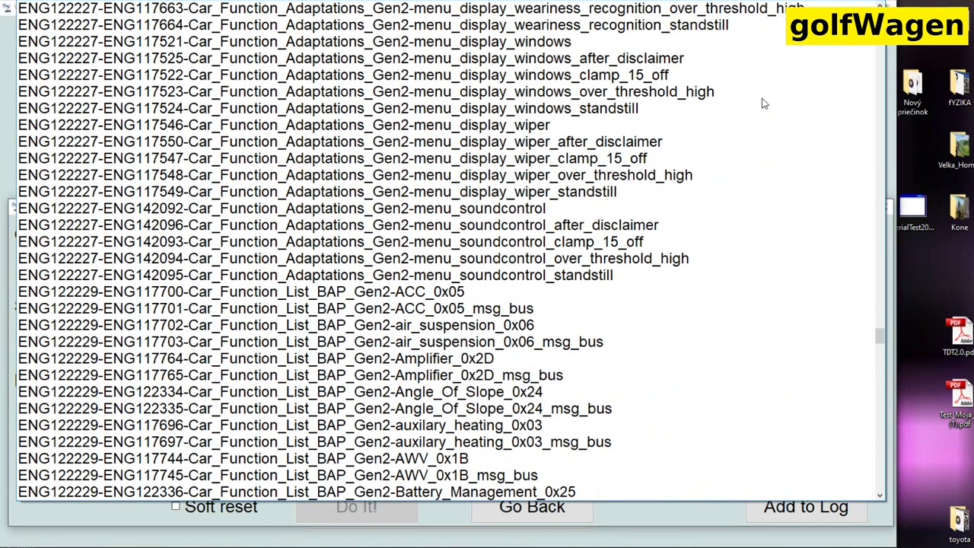
Examine the ENG122229 Car_Function_List_BAP_Gen2 channels from ACC_0x05 to wiper_comfort_0x0C and the ENG122228 Car_Function_List_CAN_Gen2 channels
{"action": "scroll", "coordinate": [764, 103], "scroll_direction": "down", "scroll_amount": 5}
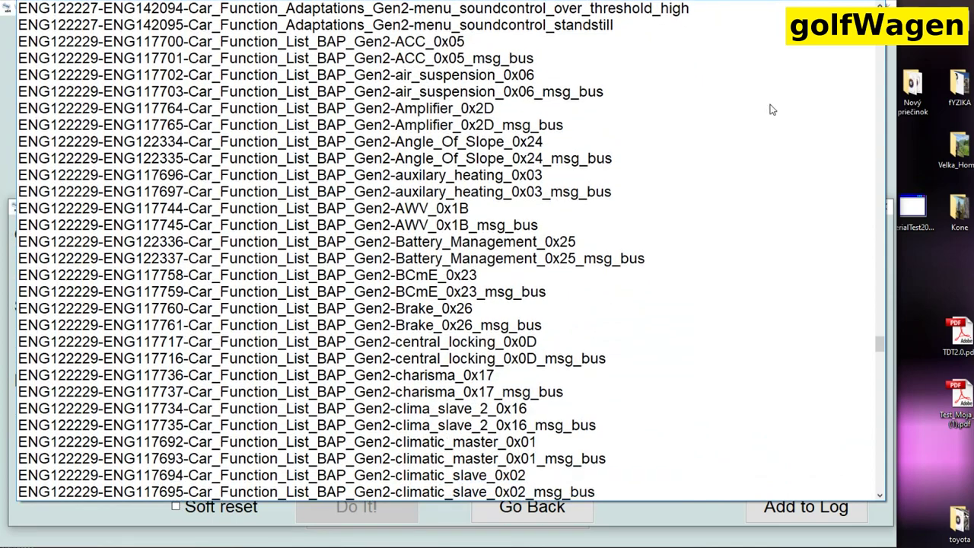
{"action": "scroll", "coordinate": [663, 89], "scroll_direction": "down", "scroll_amount": 7}
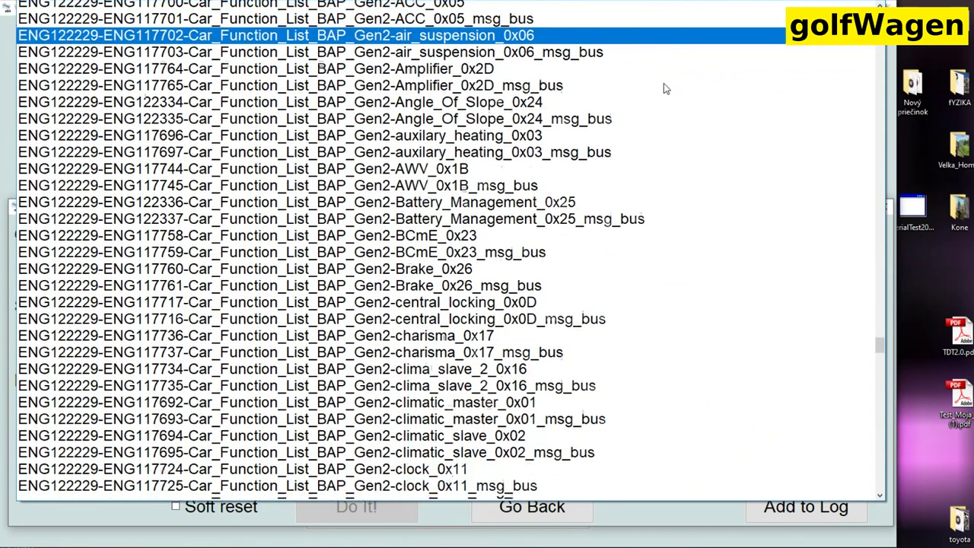
{"action": "scroll", "coordinate": [664, 89], "scroll_direction": "down", "scroll_amount": 1}
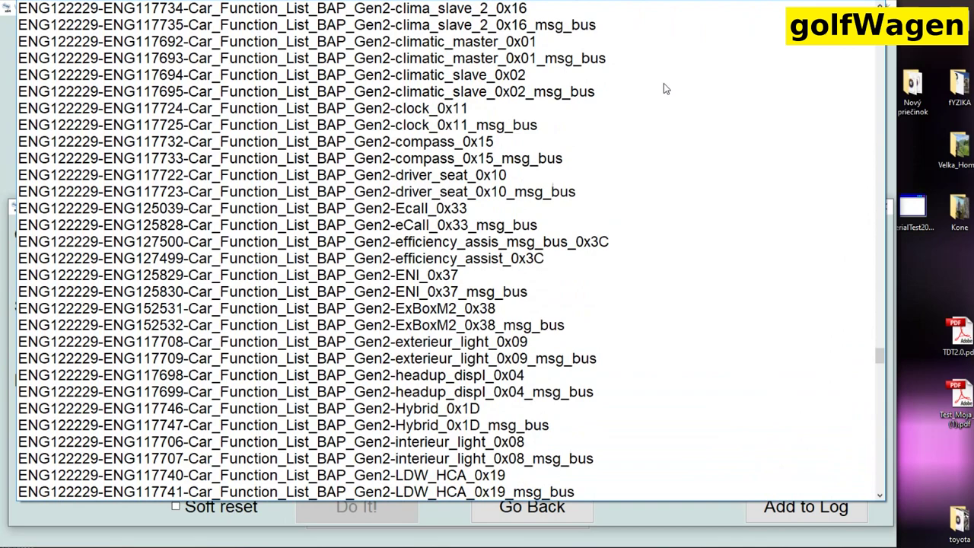
{"action": "scroll", "coordinate": [664, 89], "scroll_direction": "down", "scroll_amount": 6}
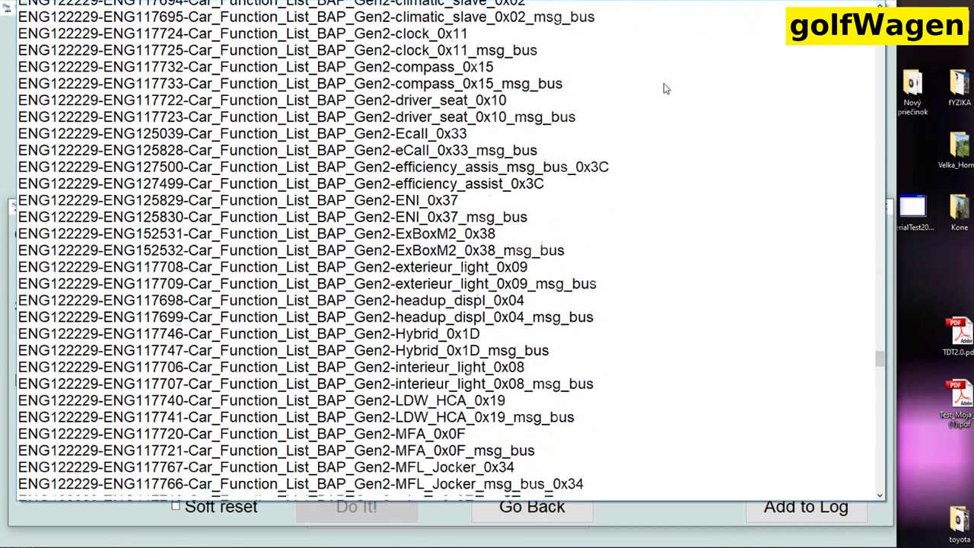
{"action": "scroll", "coordinate": [664, 89], "scroll_direction": "down", "scroll_amount": 3}
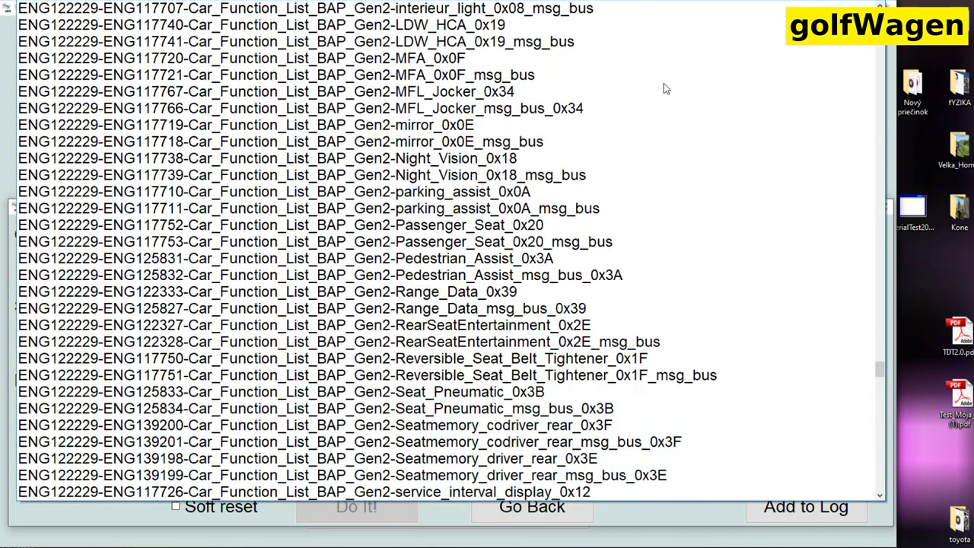
{"action": "scroll", "coordinate": [664, 89], "scroll_direction": "down", "scroll_amount": 6}
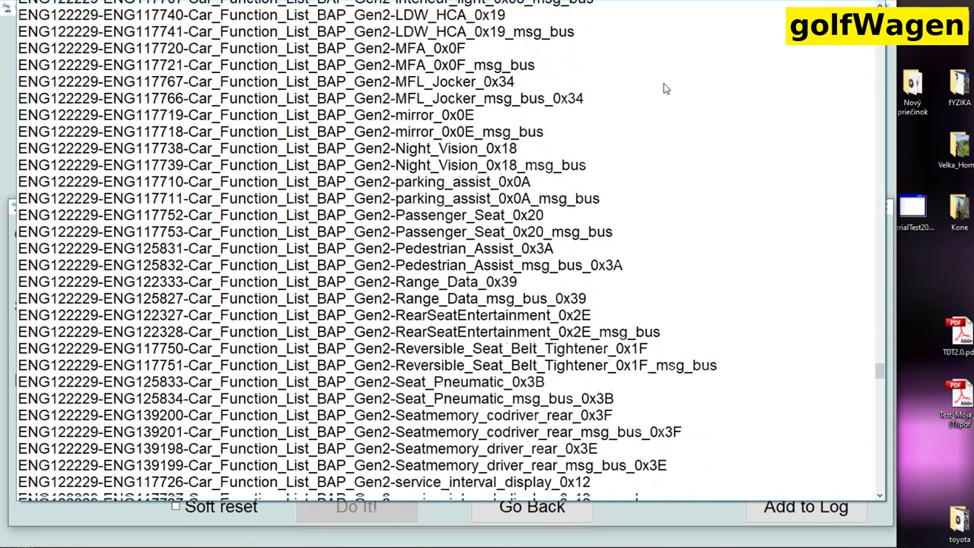
{"action": "scroll", "coordinate": [664, 89], "scroll_direction": "down", "scroll_amount": 1}
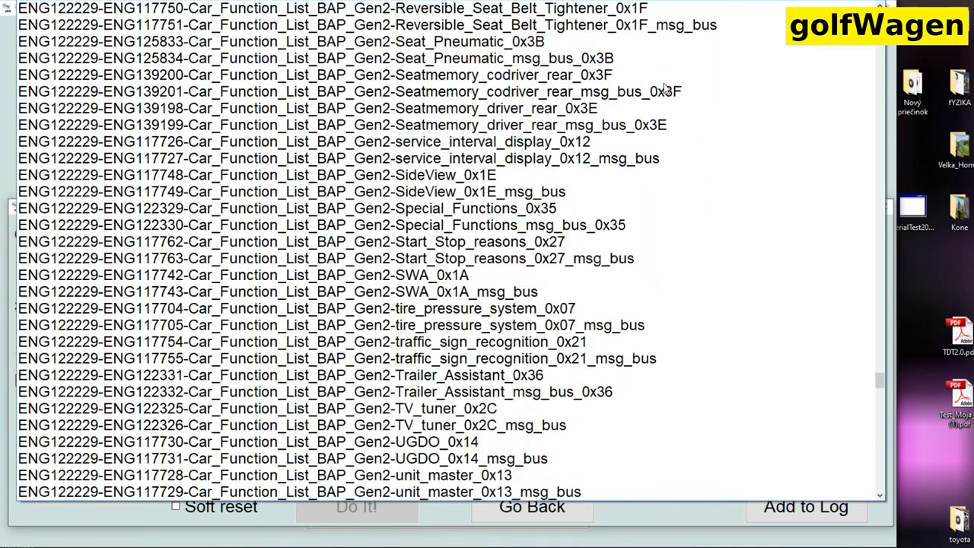
{"action": "scroll", "coordinate": [664, 89], "scroll_direction": "down", "scroll_amount": 6}
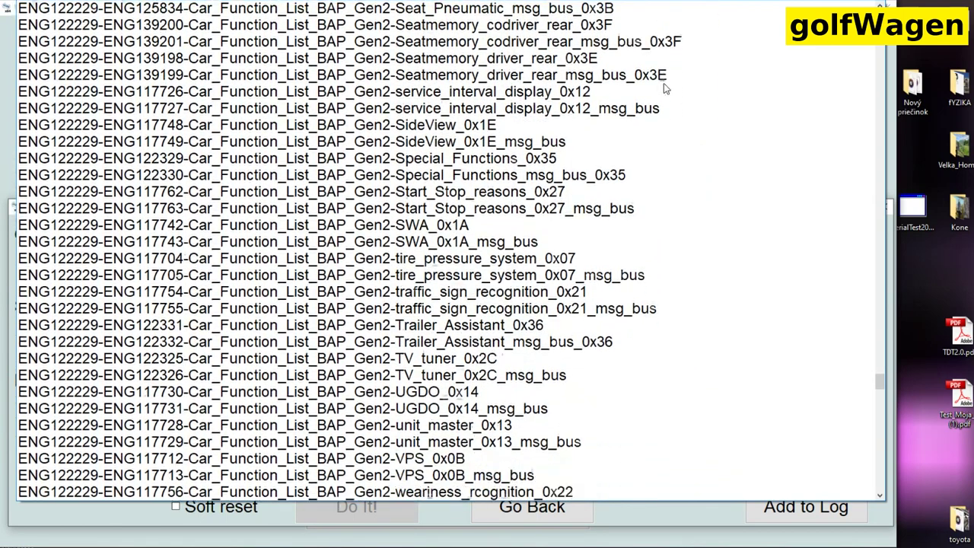
{"action": "scroll", "coordinate": [664, 89], "scroll_direction": "down", "scroll_amount": 1}
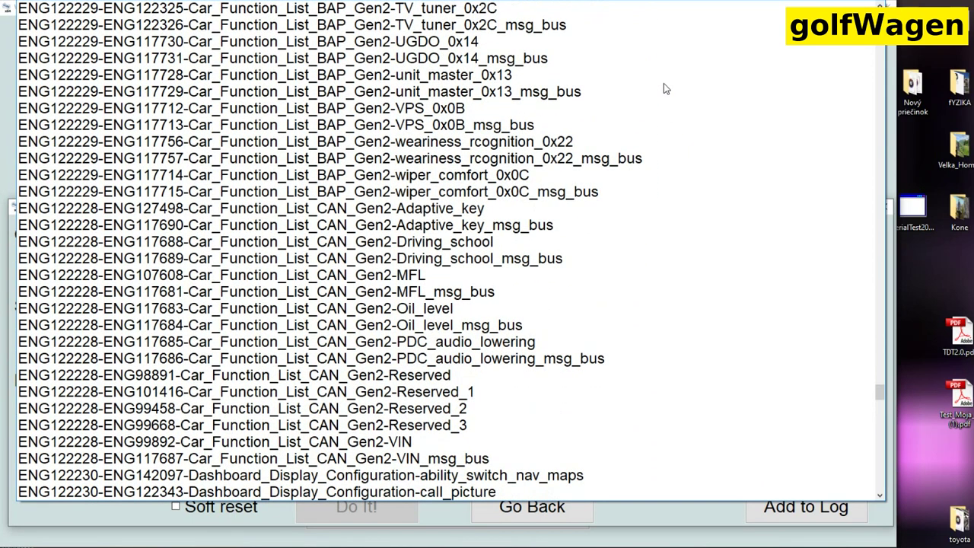
Examine the adaptation channels from ENG122230 Dashboard_Display_Configuration through the dimming channels to ENG141636 Key_code_monitoring
{"action": "scroll", "coordinate": [664, 89], "scroll_direction": "down", "scroll_amount": 5}
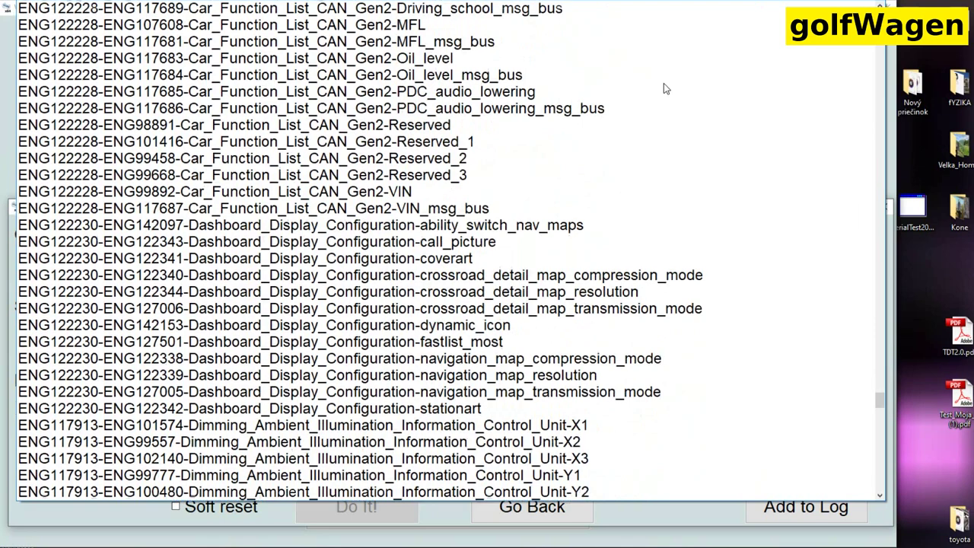
{"action": "scroll", "coordinate": [664, 89], "scroll_direction": "down", "scroll_amount": 1}
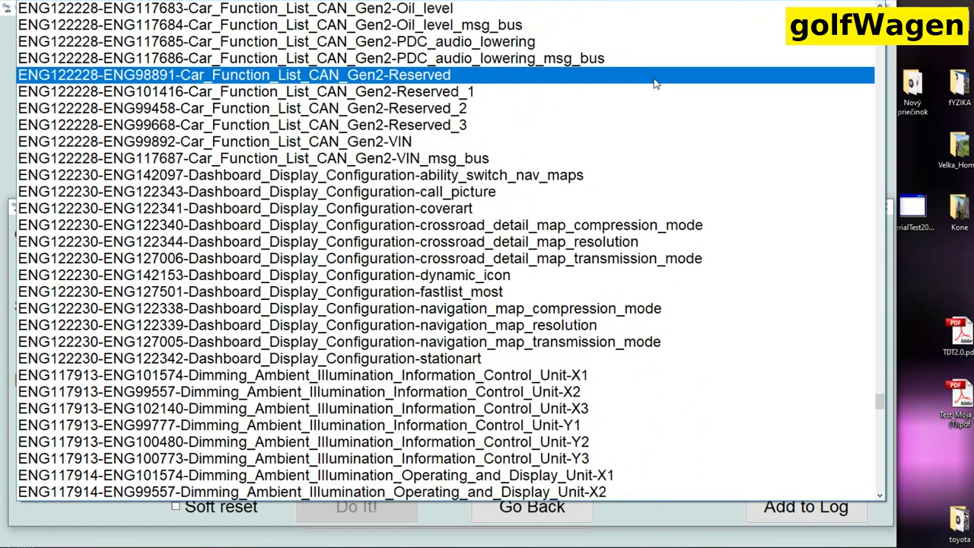
{"action": "scroll", "coordinate": [654, 84], "scroll_direction": "down", "scroll_amount": 7}
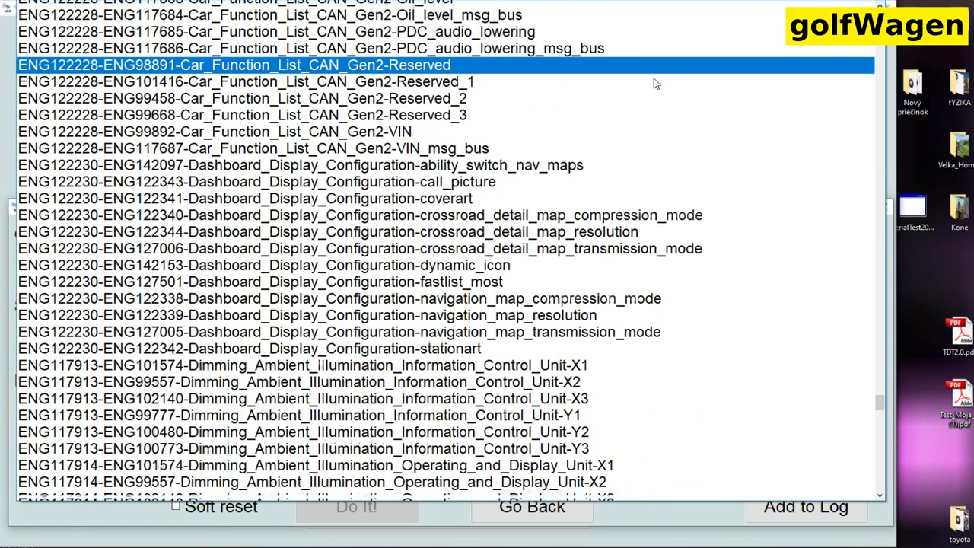
{"action": "scroll", "coordinate": [655, 84], "scroll_direction": "down", "scroll_amount": 1}
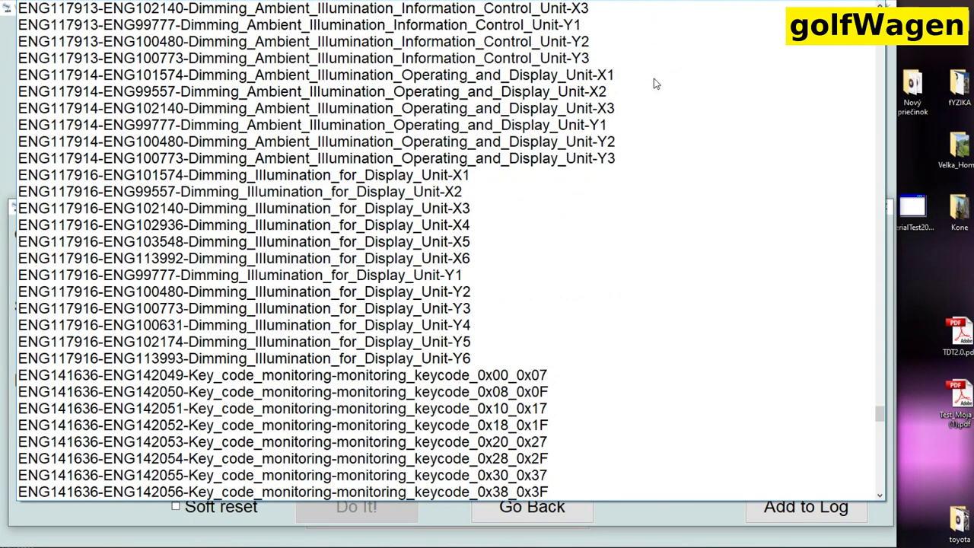
{"action": "scroll", "coordinate": [655, 84], "scroll_direction": "down", "scroll_amount": 8}
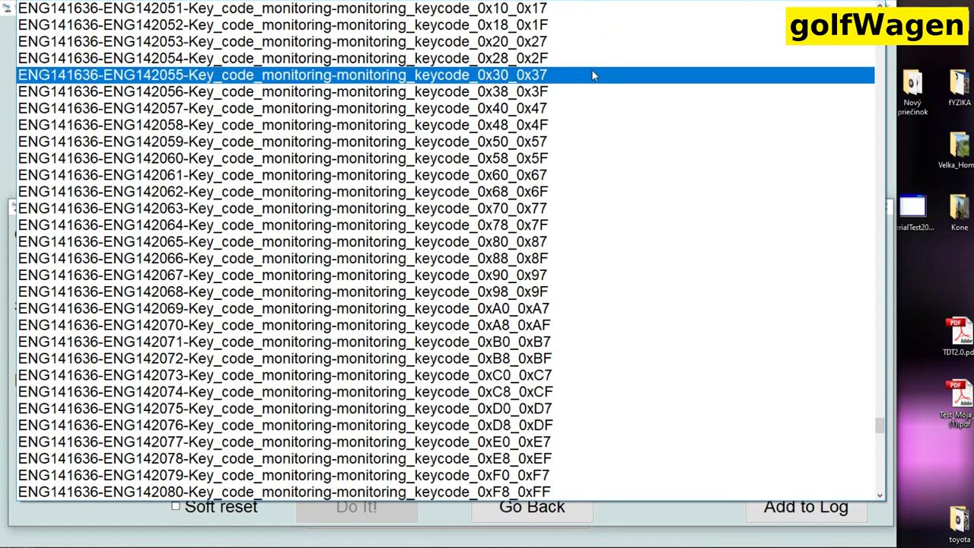
{"action": "scroll", "coordinate": [594, 76], "scroll_direction": "down", "scroll_amount": 6}
{"action": "scroll", "coordinate": [598, 86], "scroll_direction": "down", "scroll_amount": 1}
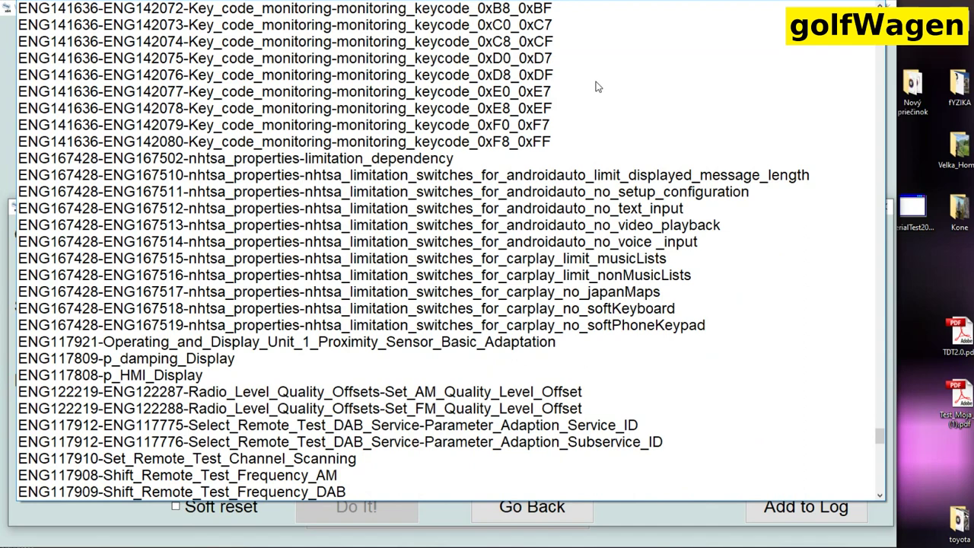
Examine the channels from ENG167428 nhtsa_properties through ENG109862 Vehicle_configuration, and return from adaptation to the controller's function overview
{"action": "scroll", "coordinate": [598, 87], "scroll_direction": "down", "scroll_amount": 6}
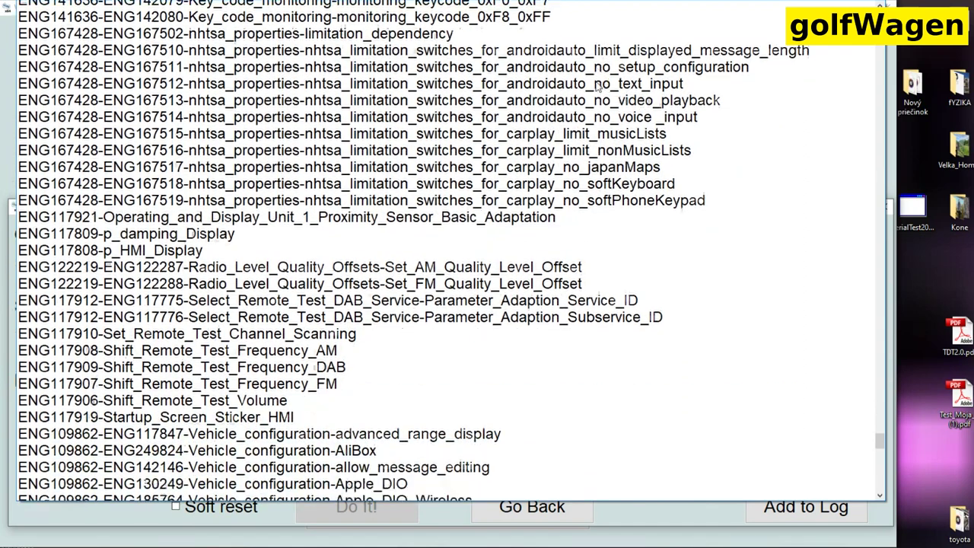
{"action": "scroll", "coordinate": [598, 88], "scroll_direction": "down", "scroll_amount": 1}
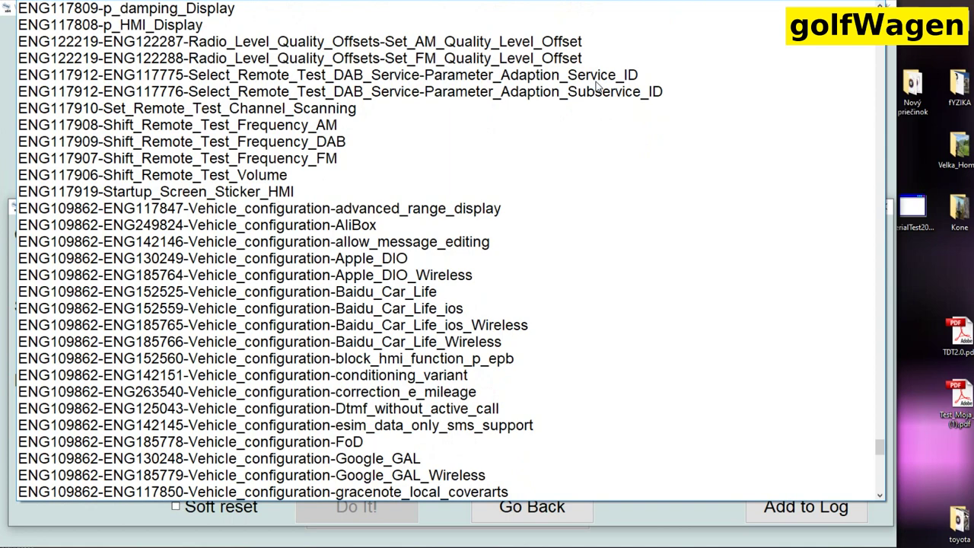
{"action": "scroll", "coordinate": [598, 88], "scroll_direction": "down", "scroll_amount": 7}
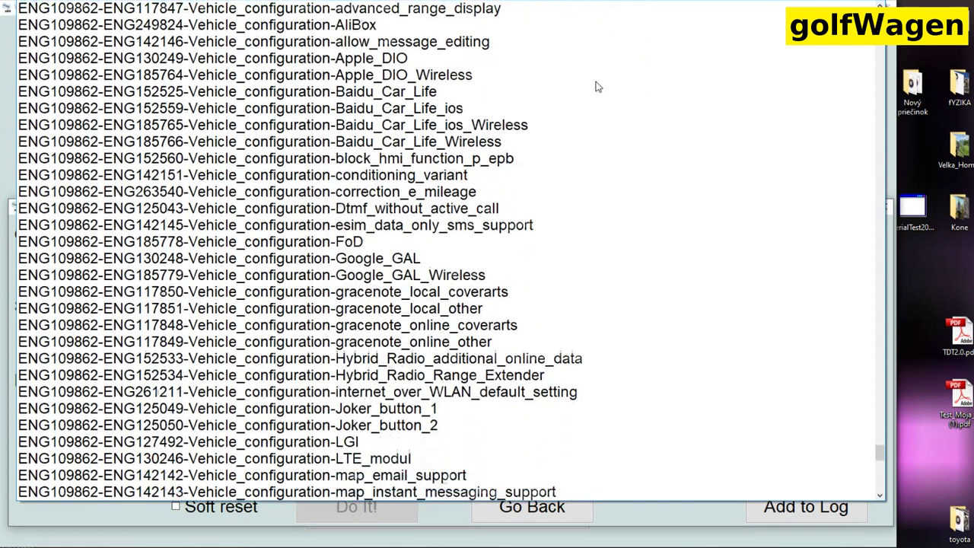
{"action": "scroll", "coordinate": [597, 87], "scroll_direction": "down", "scroll_amount": 1}
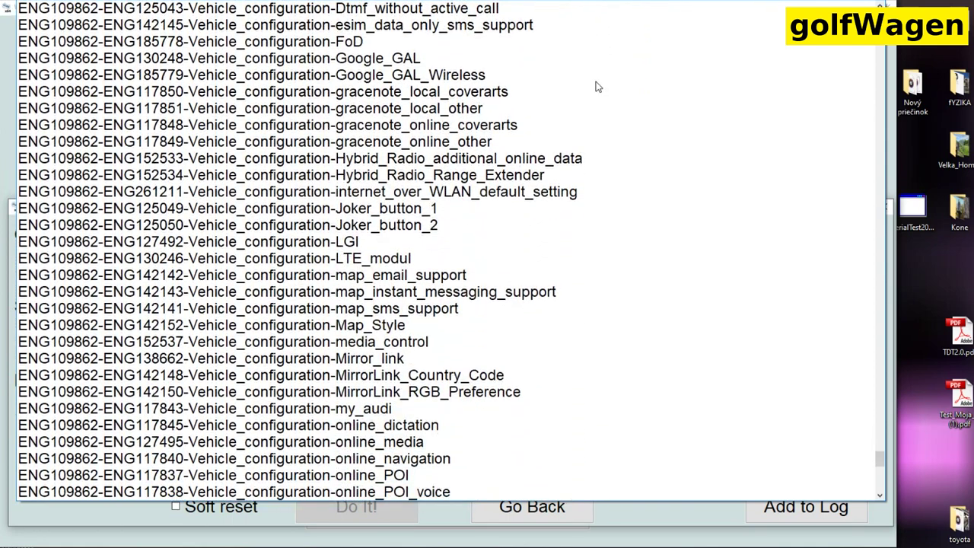
{"action": "scroll", "coordinate": [598, 88], "scroll_direction": "down", "scroll_amount": 8}
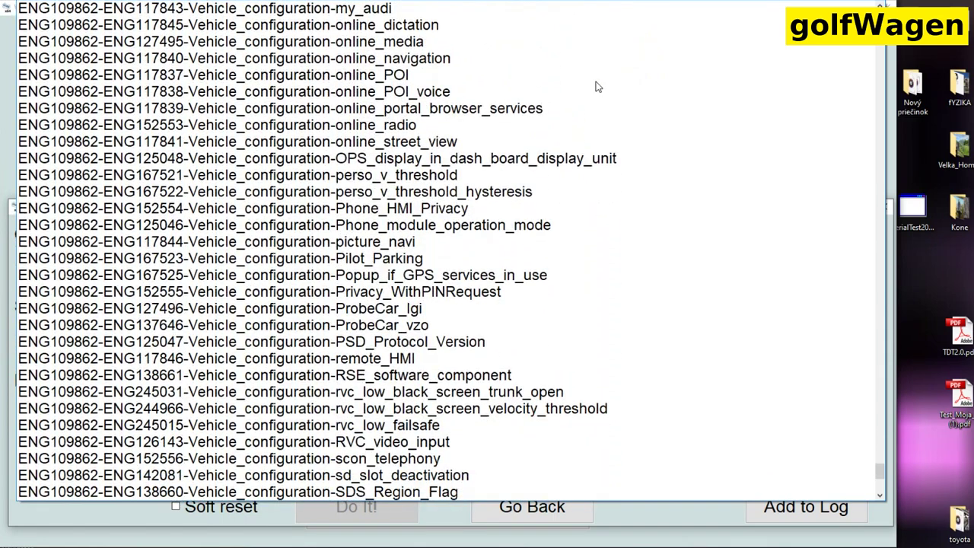
{"action": "scroll", "coordinate": [598, 87], "scroll_direction": "down", "scroll_amount": 7}
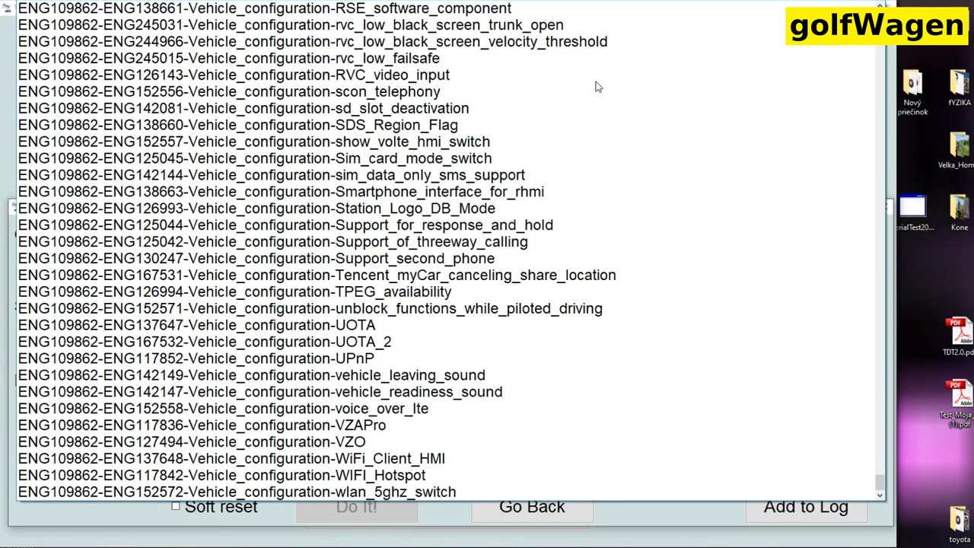
{"action": "left_click_drag", "start_coordinate": [651, 292], "coordinate": [592, 510]}
{"action": "left_click", "coordinate": [555, 507]}
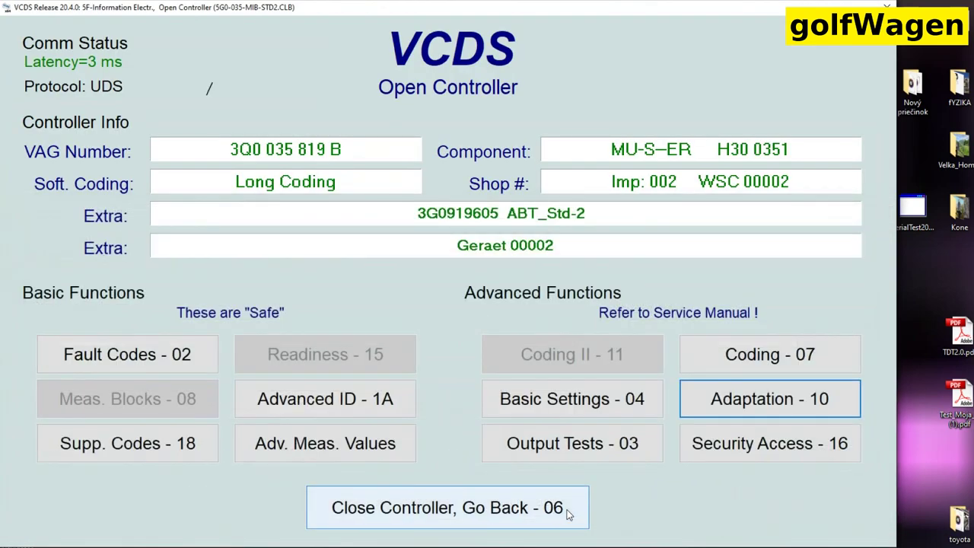
View the controller's security access key prompt and cancel it
{"action": "left_click", "coordinate": [717, 447]}
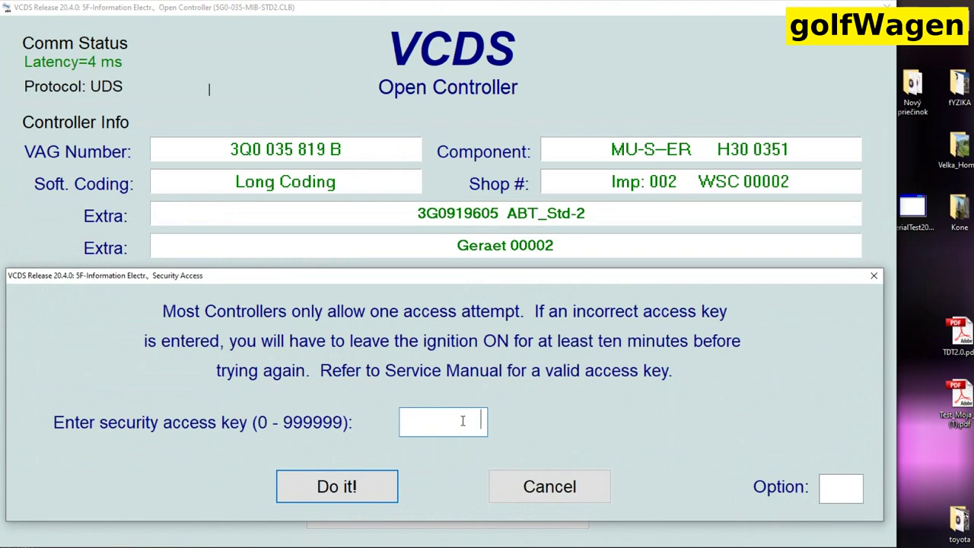
{"action": "mouse_move", "coordinate": [463, 421]}
{"action": "left_click", "coordinate": [571, 484]}
Review the basic settings functions and the upload_reset options of IDE05113-ENG117814-Infotainment Recorder, and return to the controller's function overview
{"action": "left_click", "coordinate": [568, 399]}
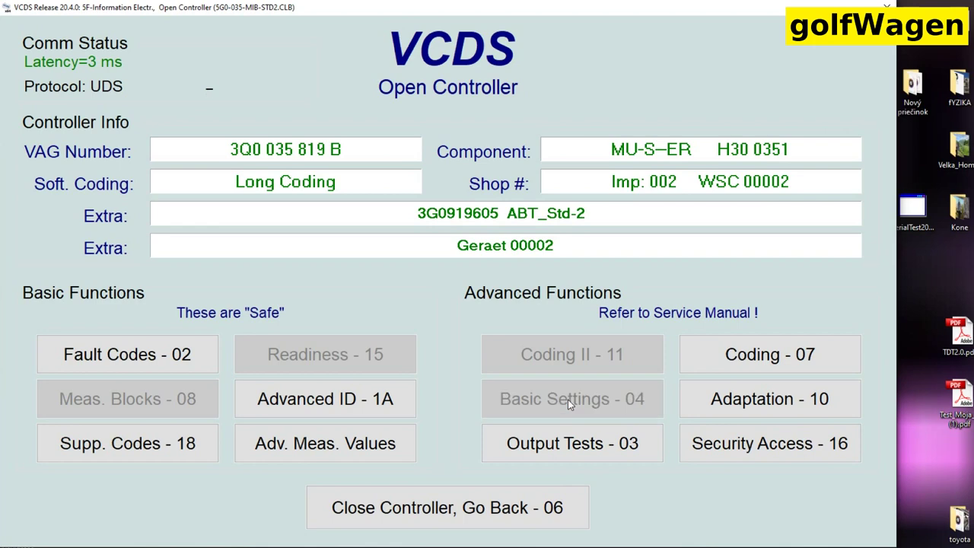
{"action": "left_click", "coordinate": [516, 121]}
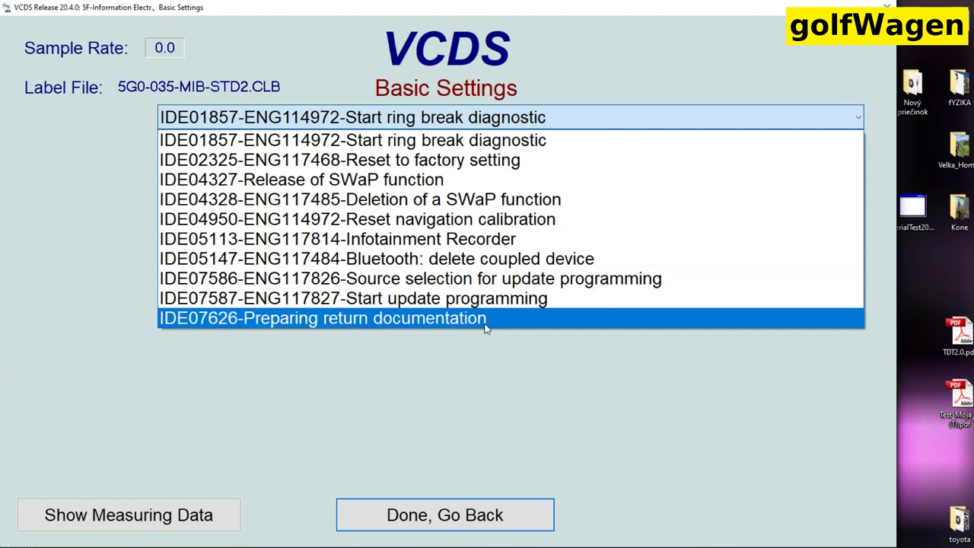
{"action": "left_click", "coordinate": [502, 244]}
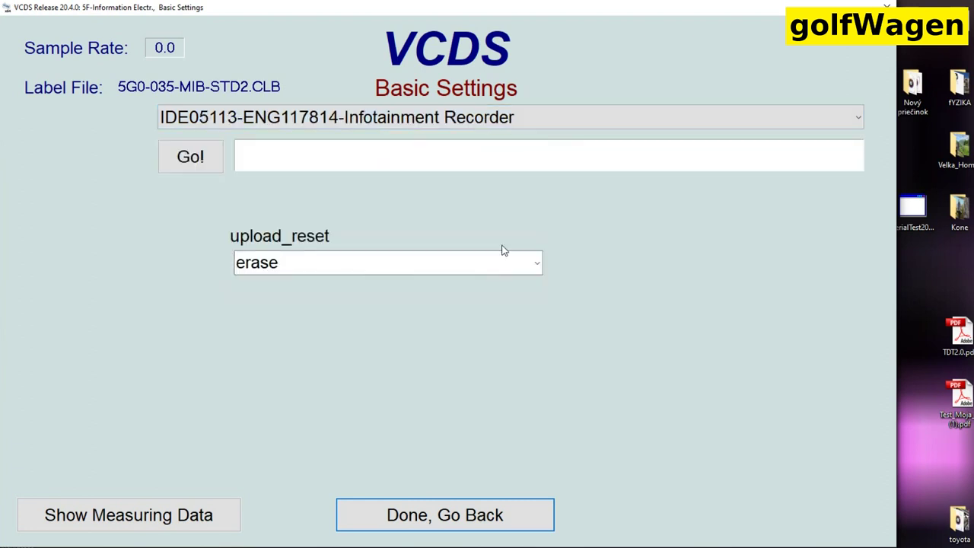
{"action": "left_click", "coordinate": [539, 263]}
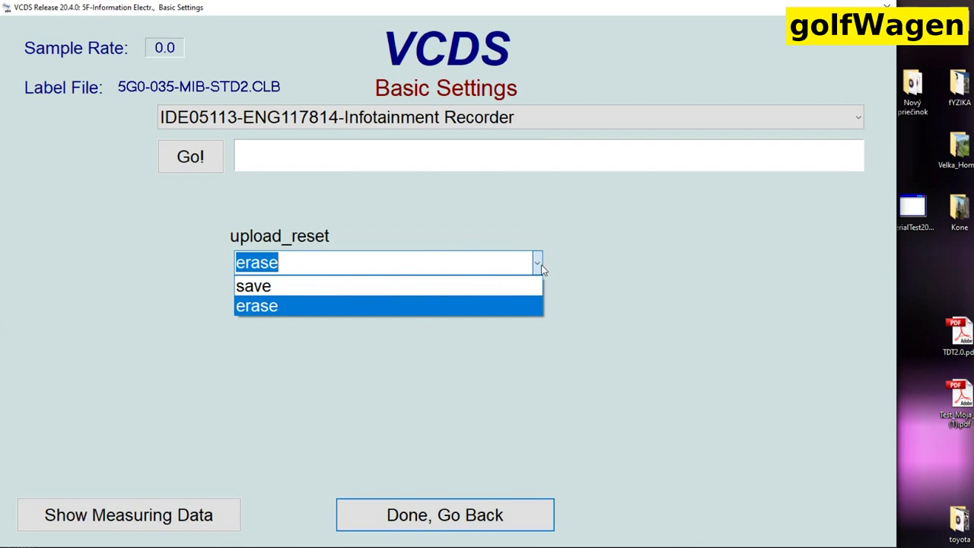
{"action": "left_click", "coordinate": [584, 236]}
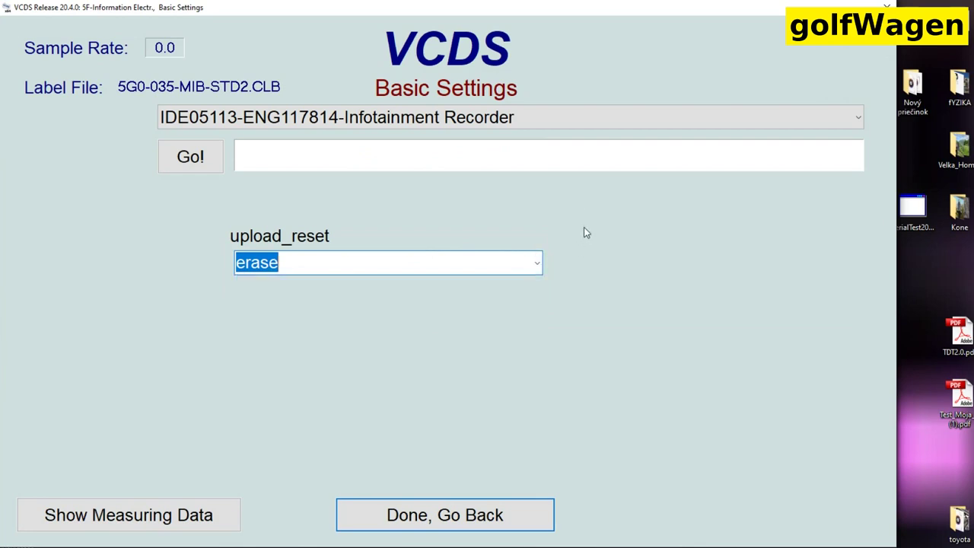
{"action": "left_click", "coordinate": [552, 116]}
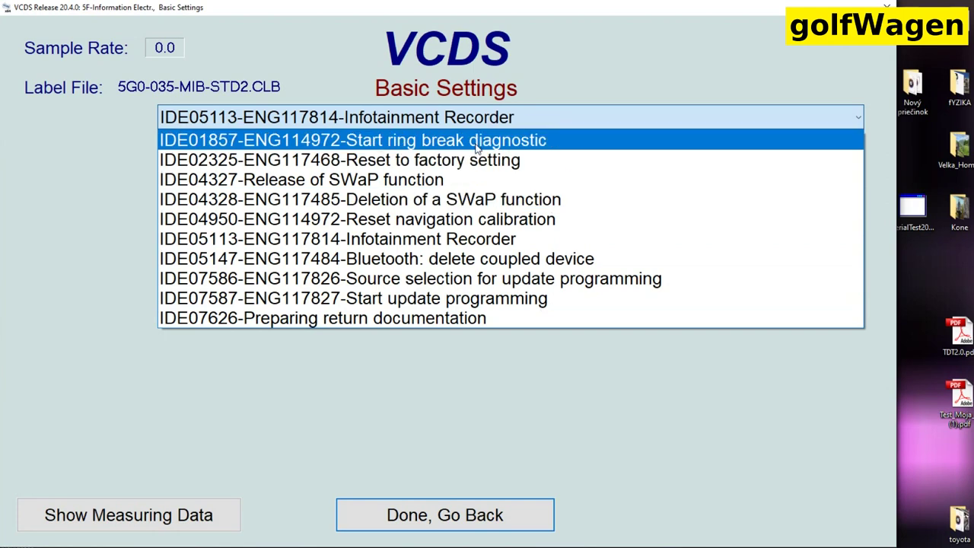
{"action": "left_click", "coordinate": [469, 426]}
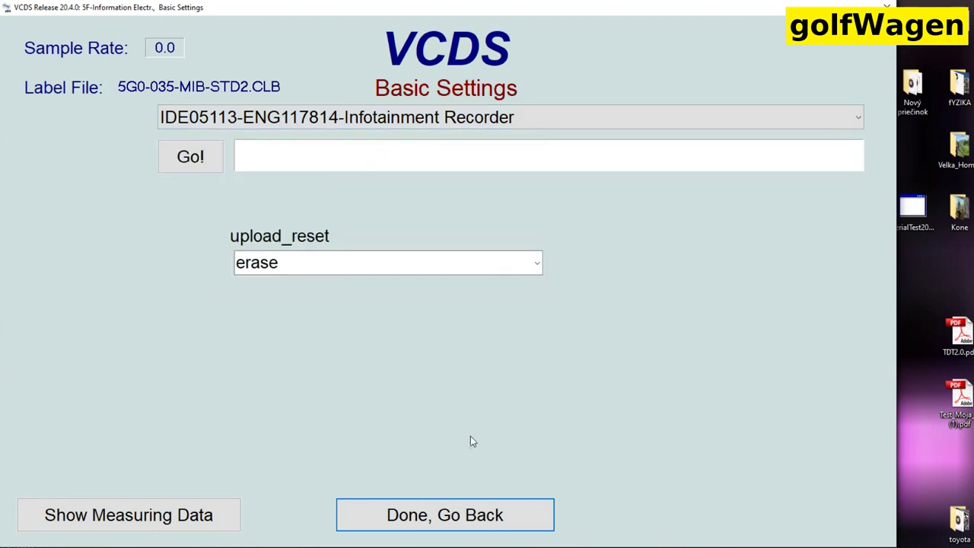
{"action": "left_click", "coordinate": [477, 514]}
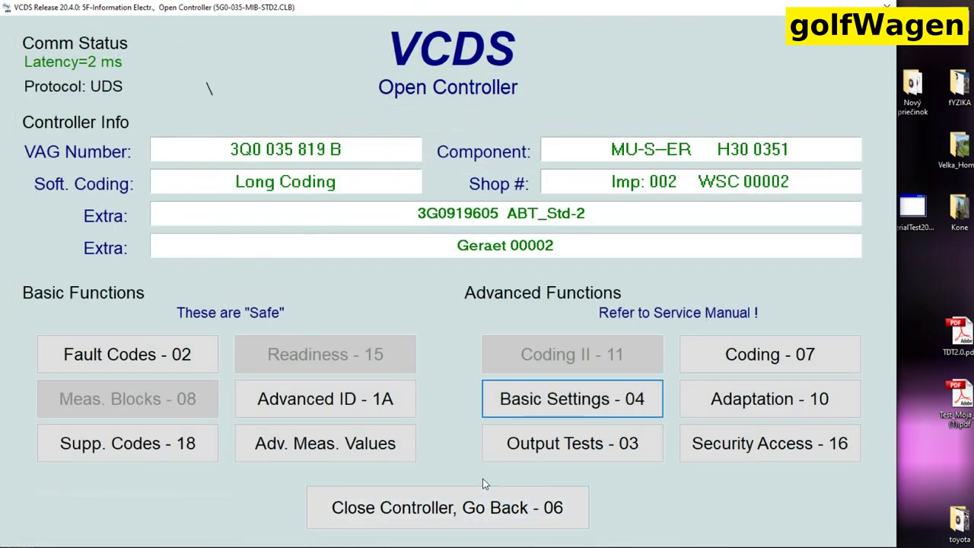
Open the advanced measuring values, reposition the selection window, and examine the entries from Voltage terminal 30 through Status of tuner for digital radio (DAB)
{"action": "left_click", "coordinate": [378, 452]}
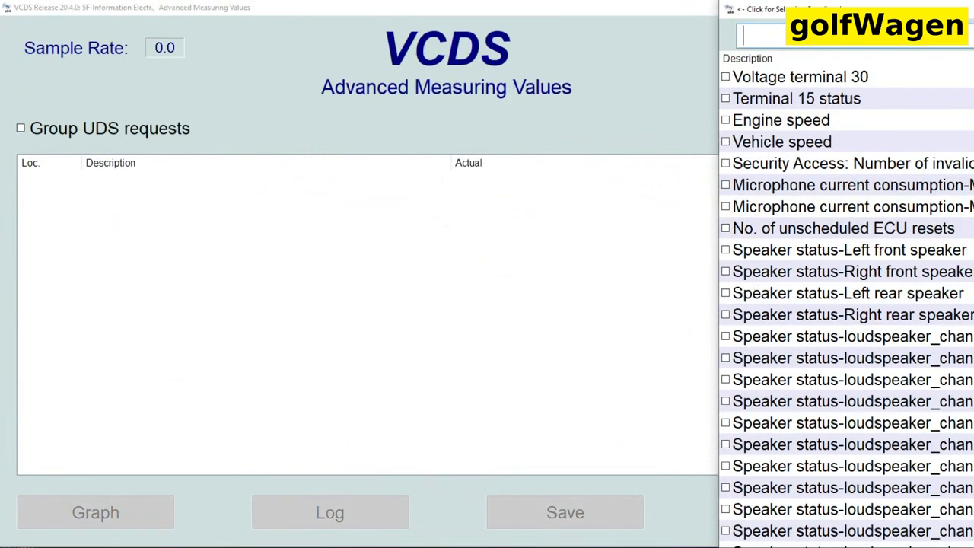
{"action": "left_click_drag", "start_coordinate": [949, 9], "coordinate": [647, 13]}
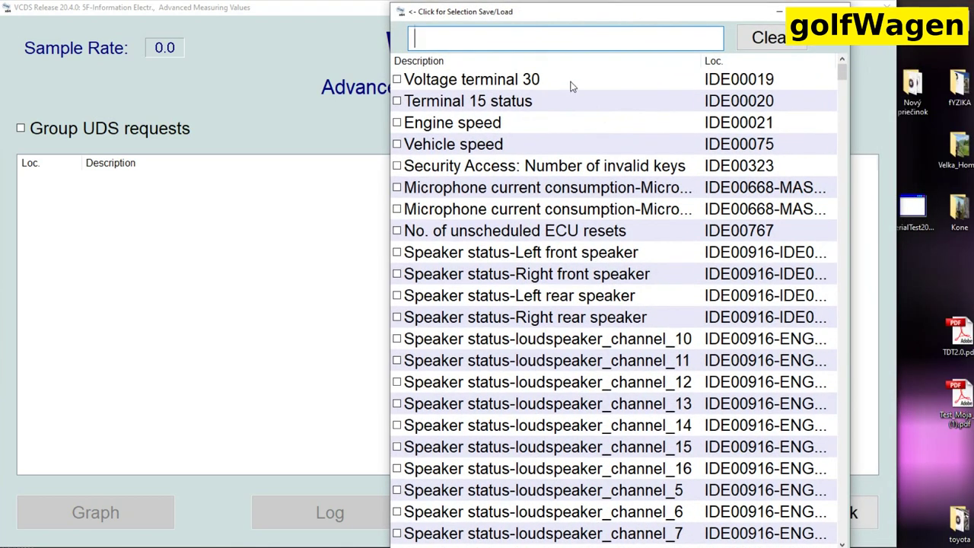
{"action": "scroll", "coordinate": [573, 89], "scroll_direction": "down", "scroll_amount": 6}
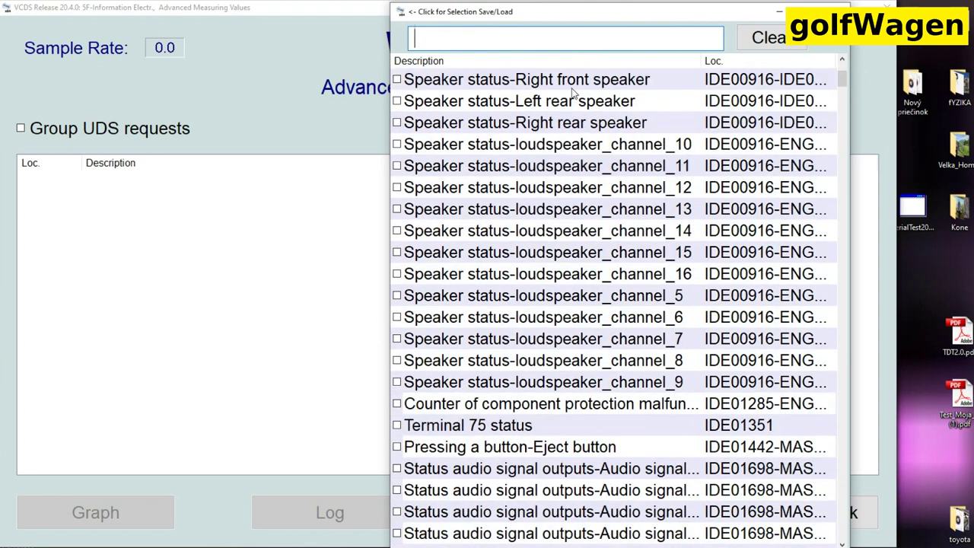
{"action": "scroll", "coordinate": [572, 88], "scroll_direction": "down", "scroll_amount": 2}
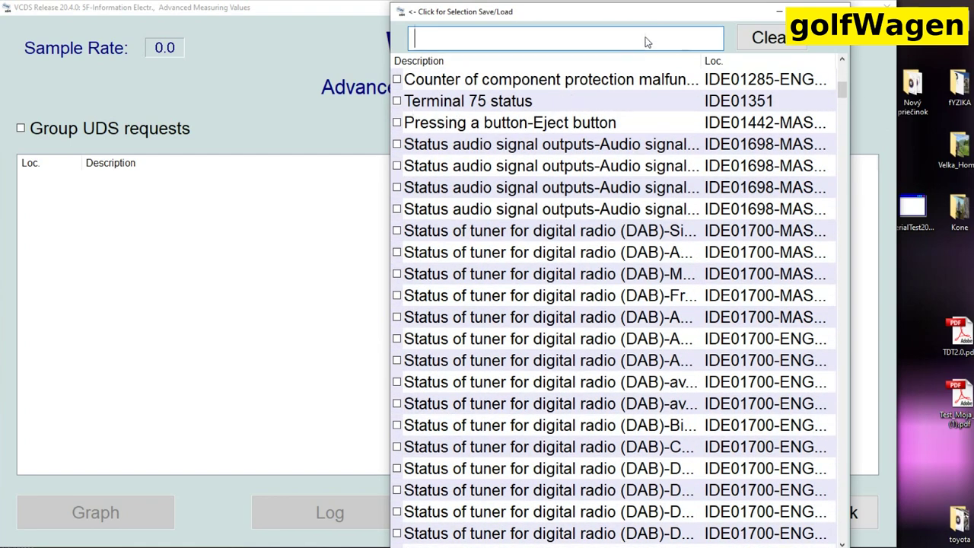
{"action": "left_click_drag", "start_coordinate": [643, 21], "coordinate": [691, 19]}
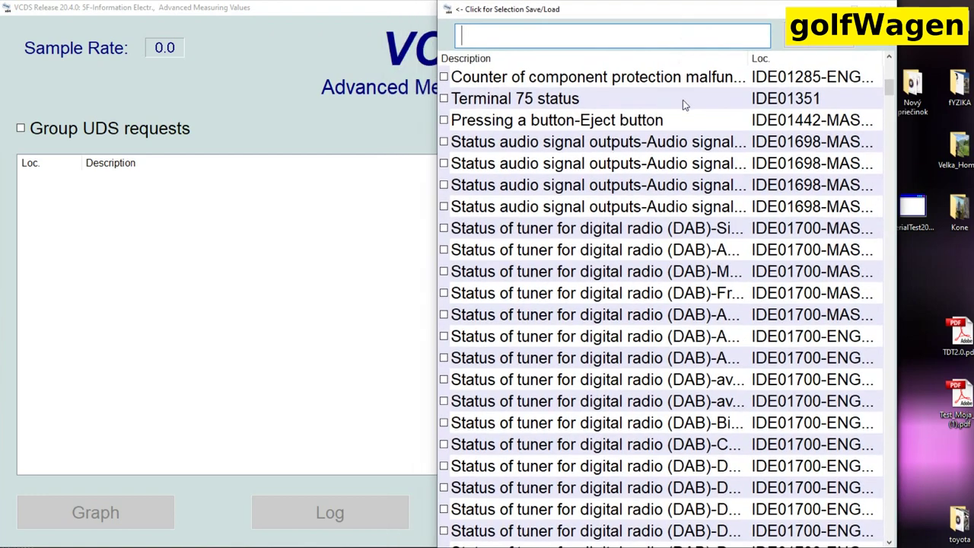
{"action": "scroll", "coordinate": [678, 122], "scroll_direction": "down", "scroll_amount": 8}
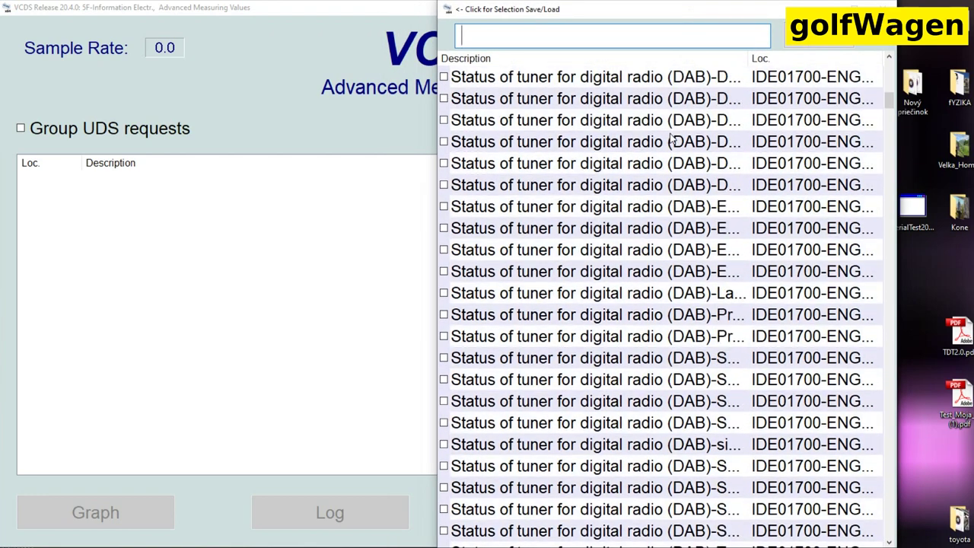
Examine the measuring values from Status GPS reception through Readiness for bus sleep mode, widening the description column to read longer names
{"action": "scroll", "coordinate": [666, 143], "scroll_direction": "down", "scroll_amount": 7}
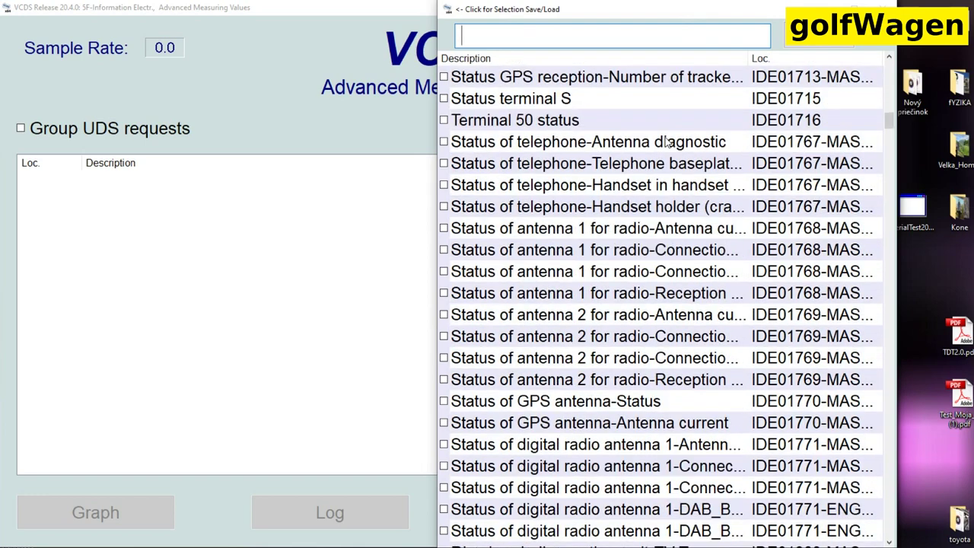
{"action": "scroll", "coordinate": [666, 143], "scroll_direction": "down", "scroll_amount": 7}
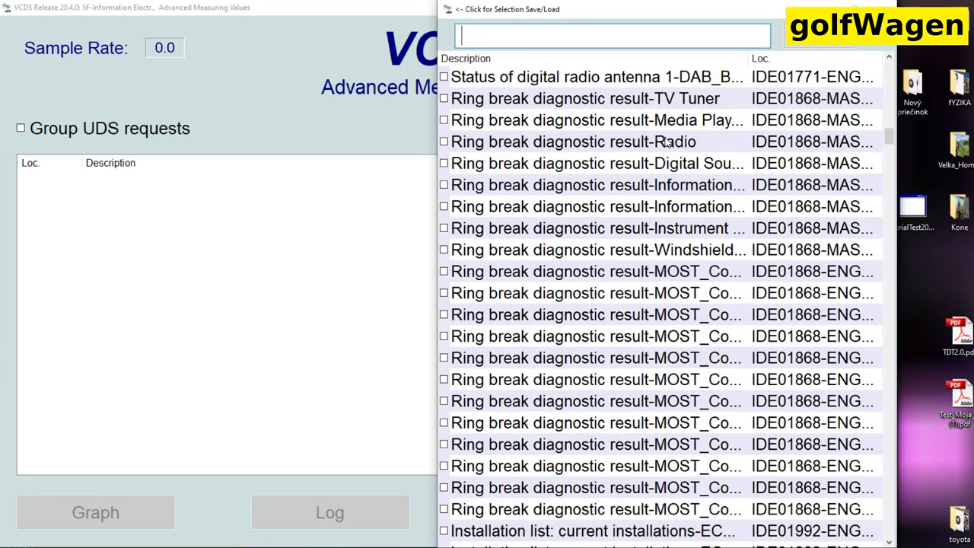
{"action": "scroll", "coordinate": [666, 142], "scroll_direction": "down", "scroll_amount": 7}
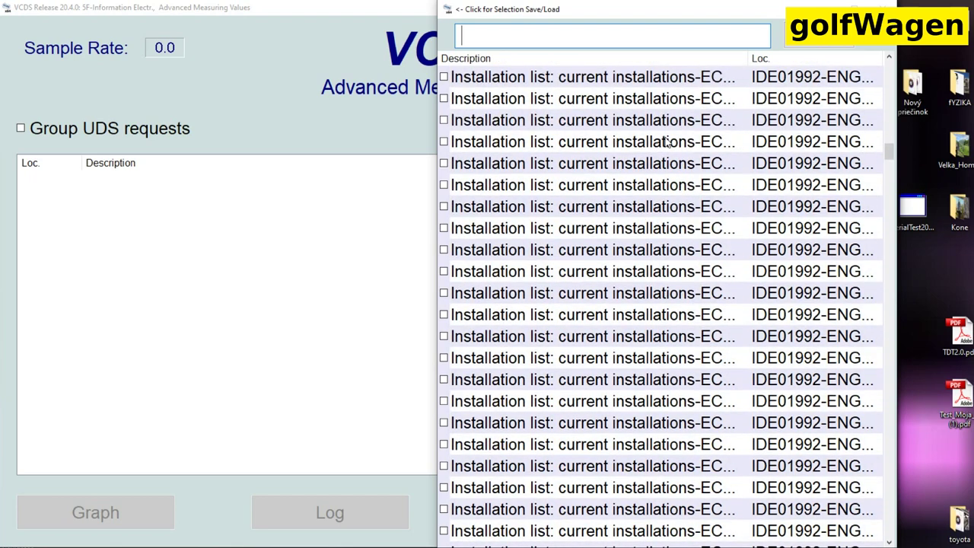
{"action": "scroll", "coordinate": [667, 142], "scroll_direction": "down", "scroll_amount": 8}
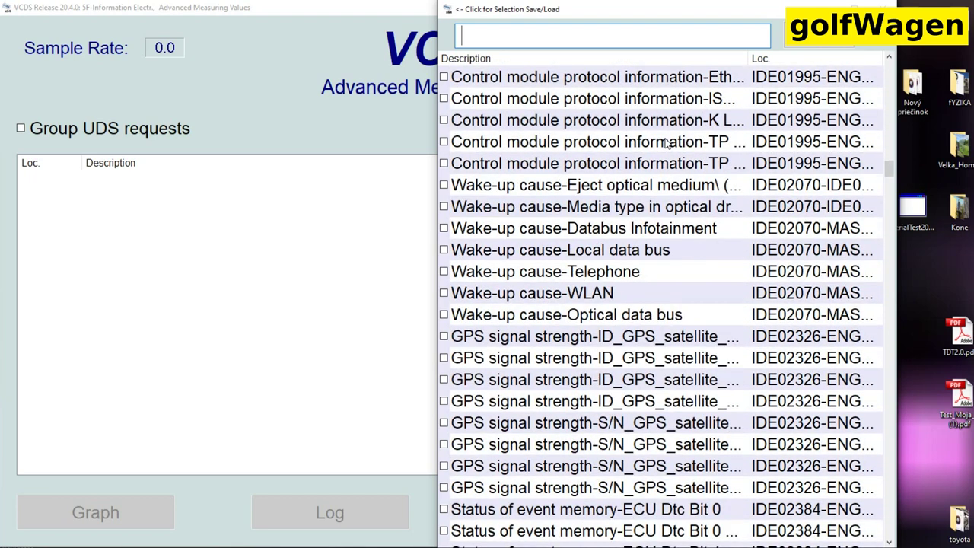
{"action": "scroll", "coordinate": [666, 142], "scroll_direction": "down", "scroll_amount": 10}
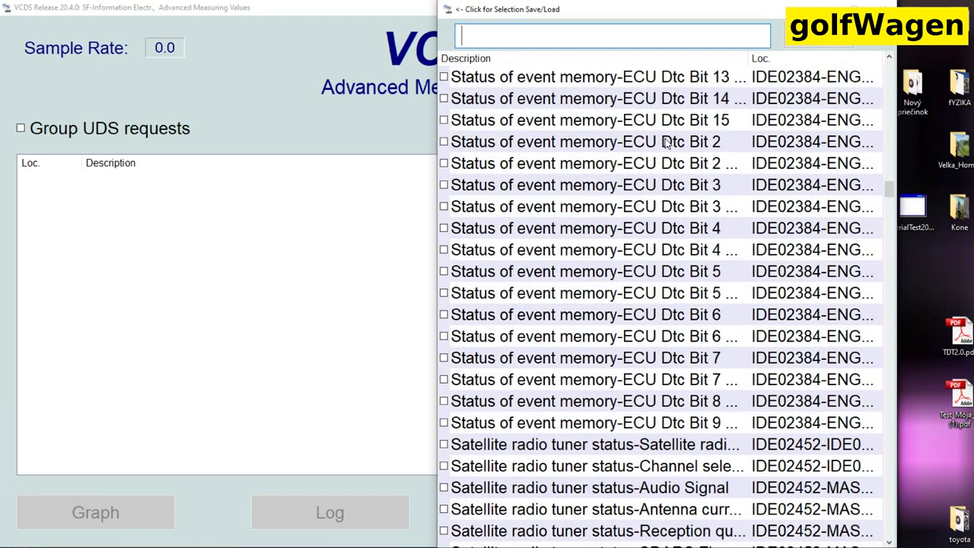
{"action": "scroll", "coordinate": [666, 143], "scroll_direction": "down", "scroll_amount": 15}
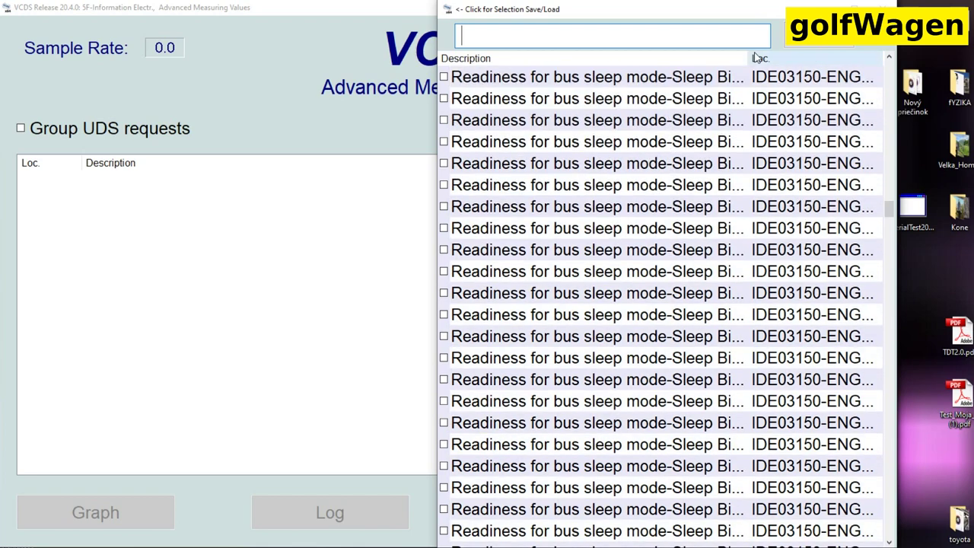
{"action": "left_click_drag", "start_coordinate": [756, 58], "coordinate": [819, 61]}
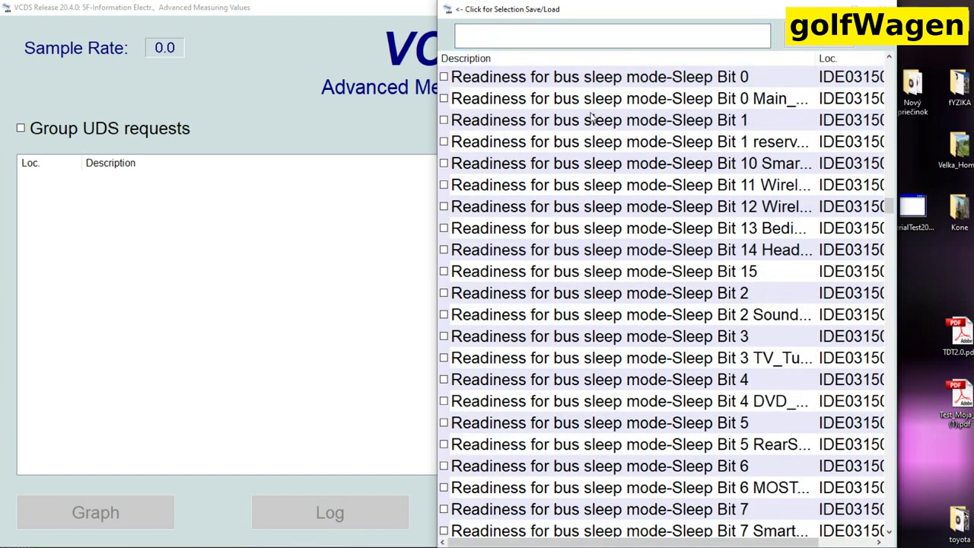
Find the SWaP function status entries and select Status of all SWaP functions-Release code for display
{"action": "scroll", "coordinate": [592, 113], "scroll_direction": "down", "scroll_amount": 8}
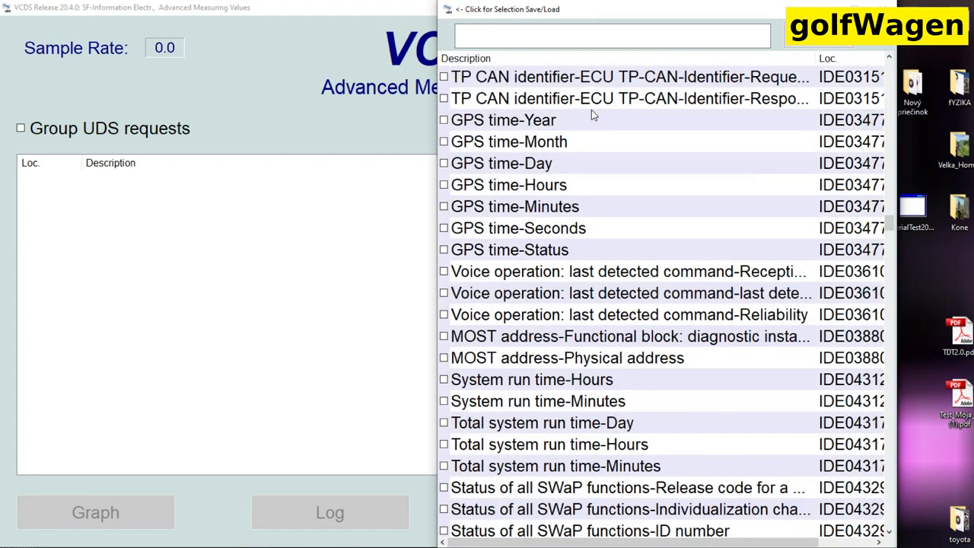
{"action": "scroll", "coordinate": [592, 109], "scroll_direction": "down", "scroll_amount": 4}
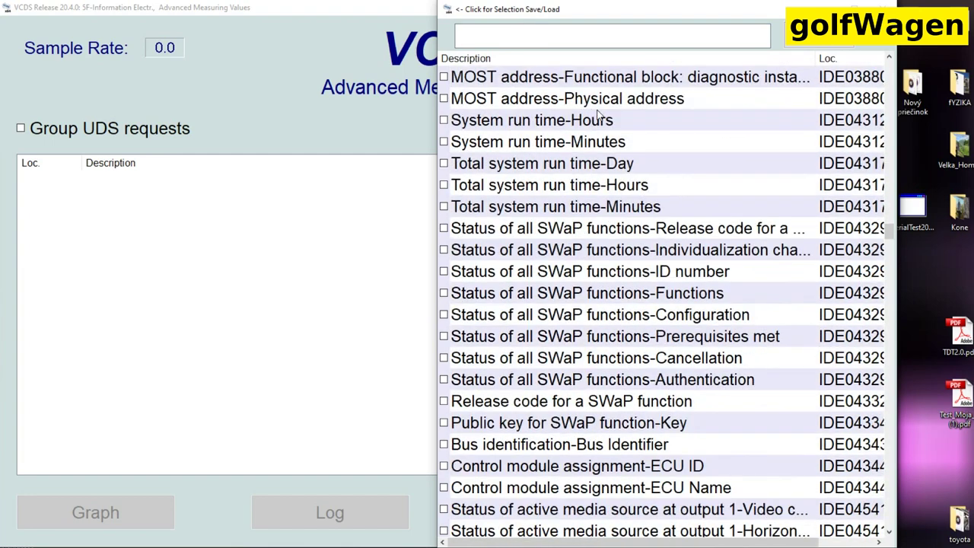
{"action": "left_click", "coordinate": [444, 230]}
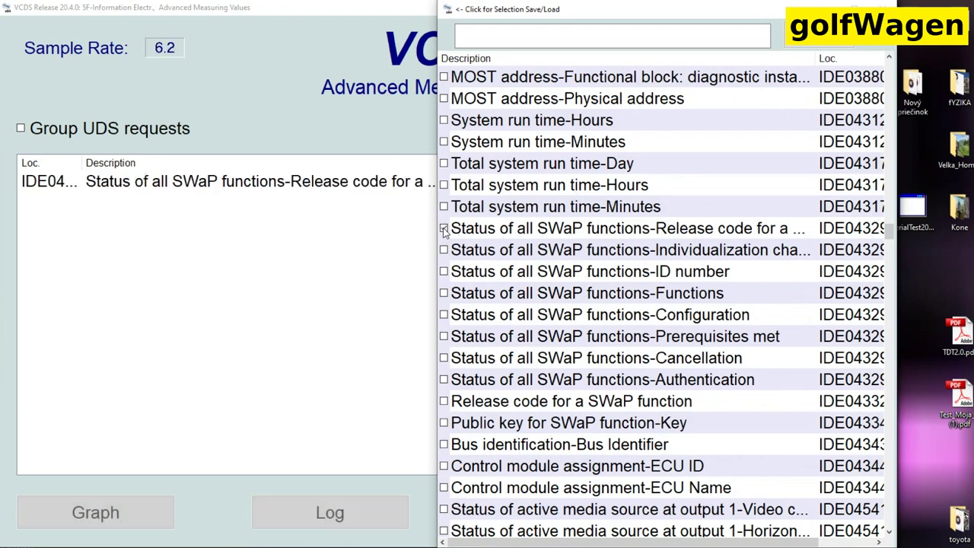
{"action": "mouse_move", "coordinate": [579, 9]}
{"action": "left_mouse_down"}
{"action": "mouse_move", "coordinate": [419, 230]}
{"action": "mouse_move", "coordinate": [624, 12]}
{"action": "mouse_move", "coordinate": [586, 13]}
{"action": "left_mouse_up"}
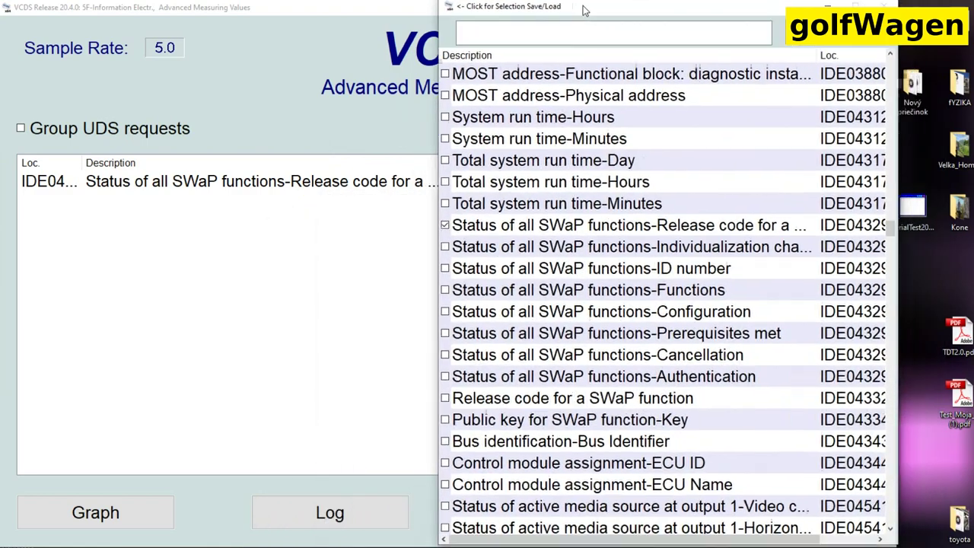
Examine the available measuring values from Control module assignment through the Bluetooth paired and connected devices to the USB connection entries
{"action": "scroll", "coordinate": [594, 131], "scroll_direction": "down", "scroll_amount": 6}
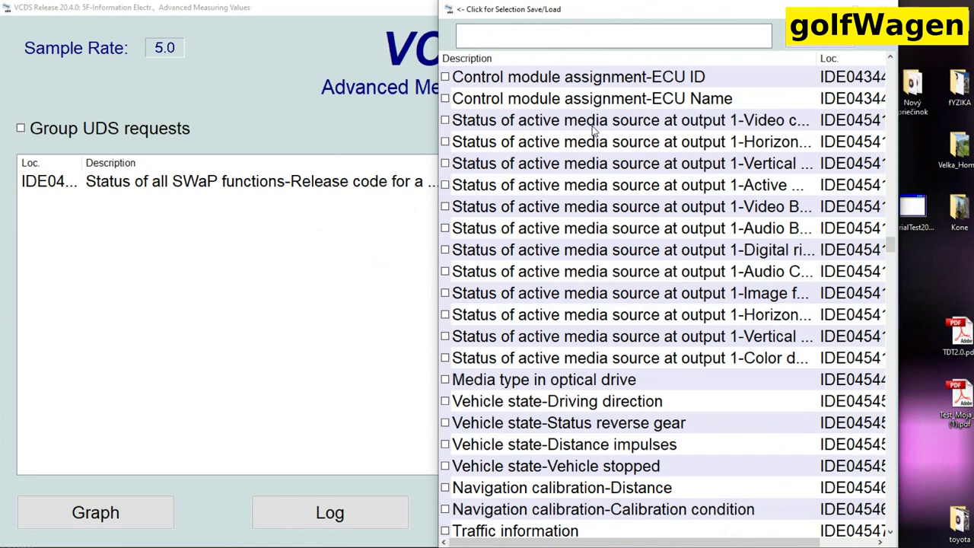
{"action": "scroll", "coordinate": [594, 131], "scroll_direction": "down", "scroll_amount": 10}
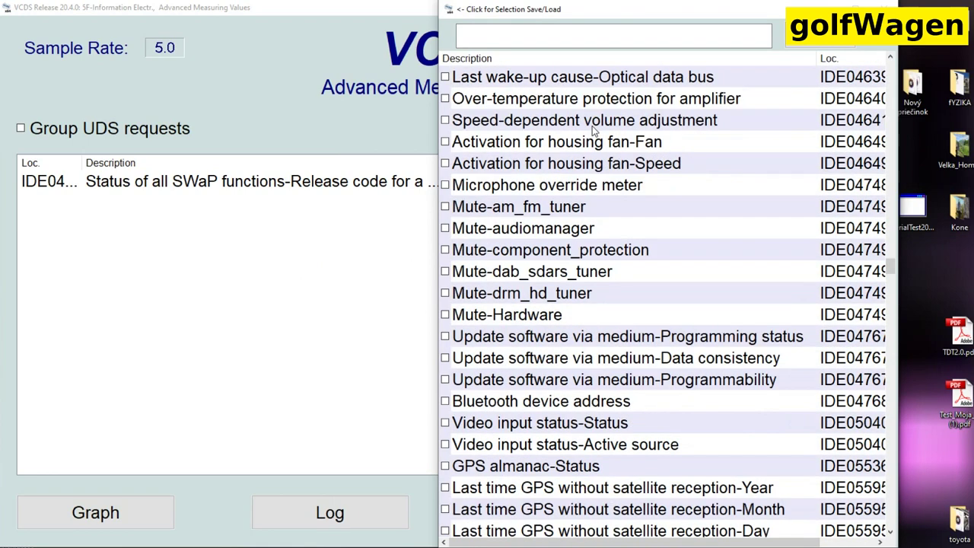
{"action": "scroll", "coordinate": [593, 129], "scroll_direction": "down", "scroll_amount": 7}
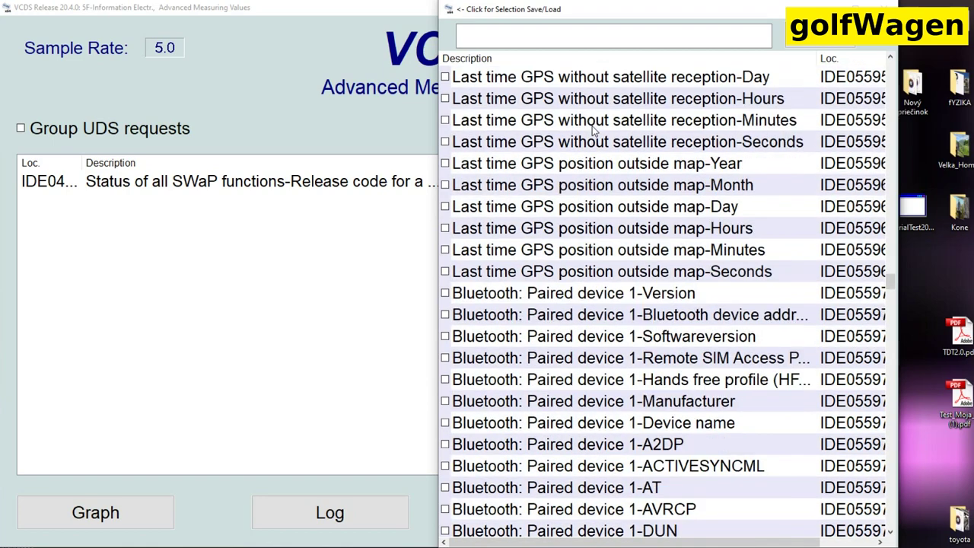
{"action": "scroll", "coordinate": [594, 131], "scroll_direction": "down", "scroll_amount": 10}
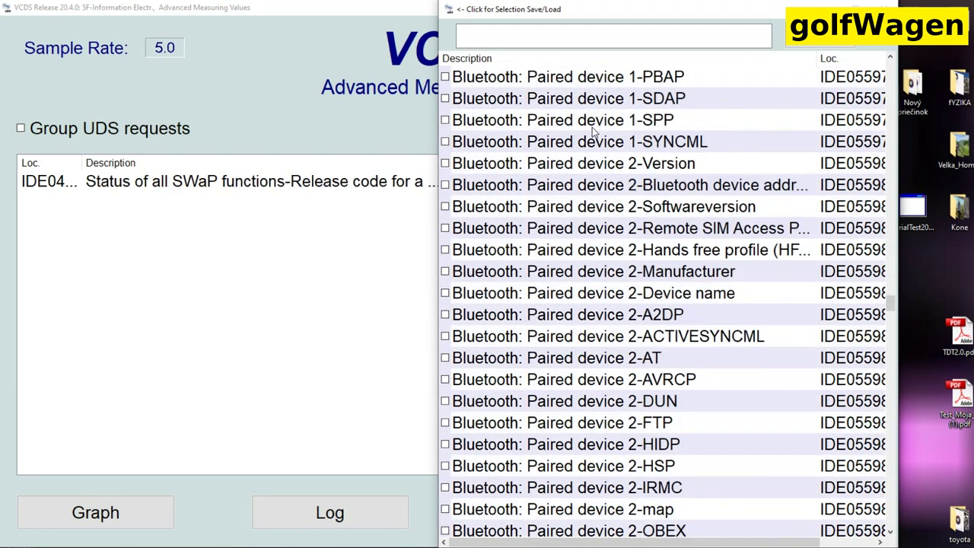
{"action": "scroll", "coordinate": [571, 112], "scroll_direction": "down", "scroll_amount": 5}
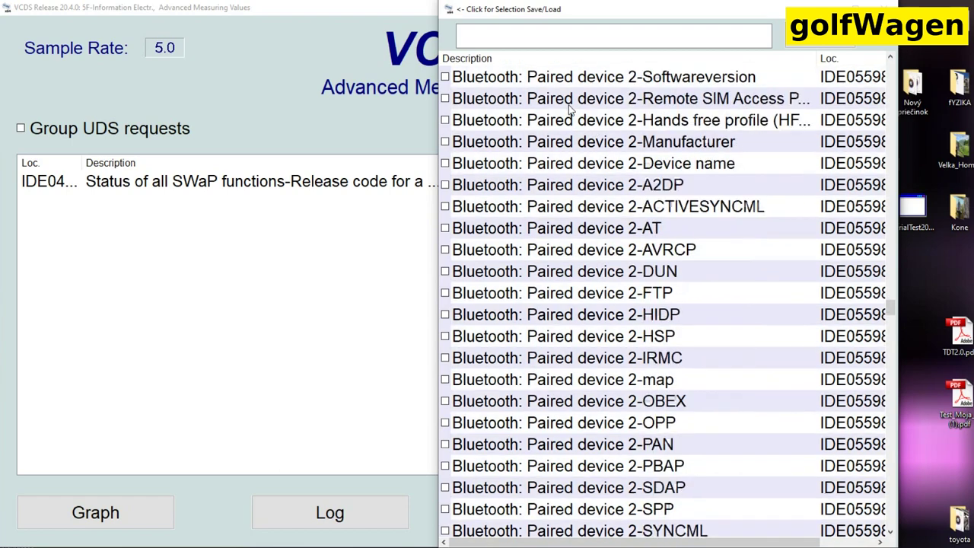
{"action": "scroll", "coordinate": [571, 113], "scroll_direction": "down", "scroll_amount": 5}
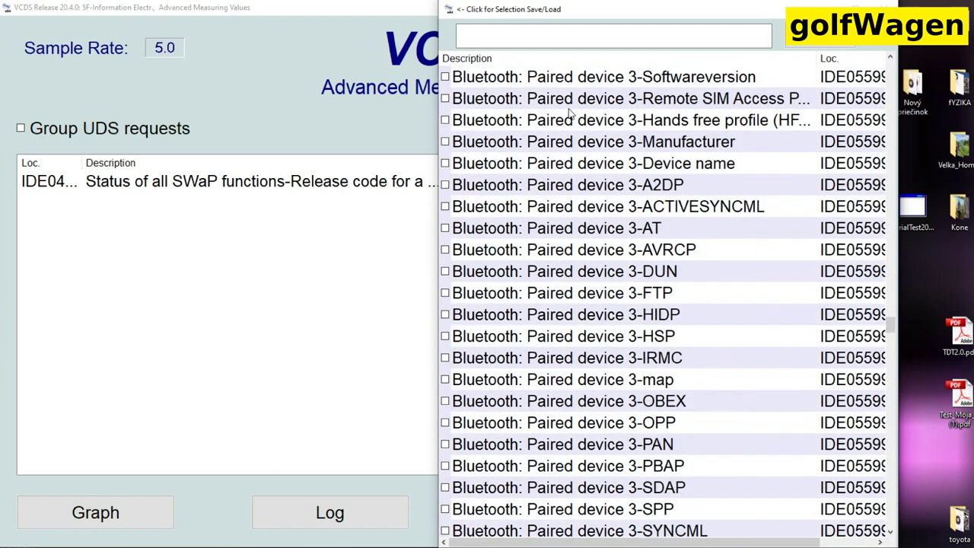
{"action": "scroll", "coordinate": [571, 113], "scroll_direction": "down", "scroll_amount": 9}
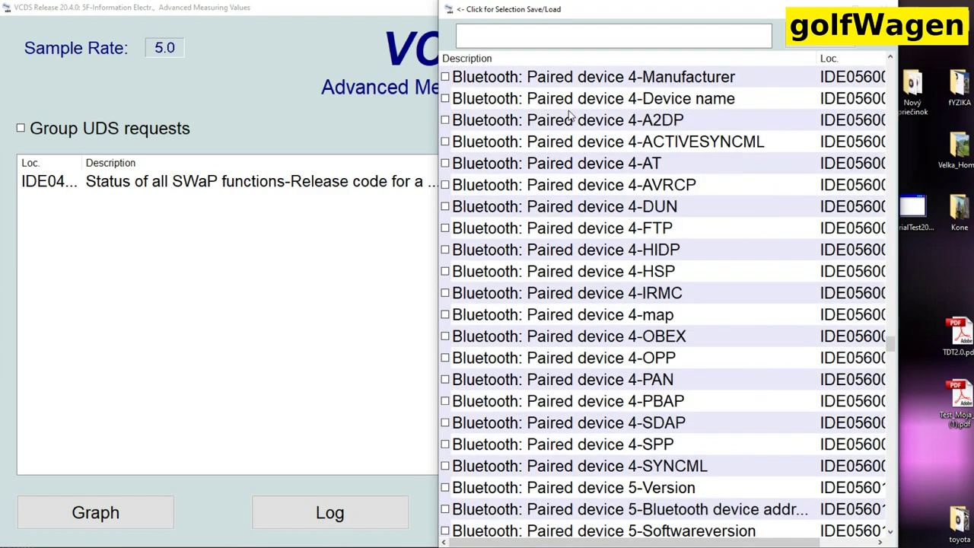
{"action": "scroll", "coordinate": [571, 114], "scroll_direction": "down", "scroll_amount": 11}
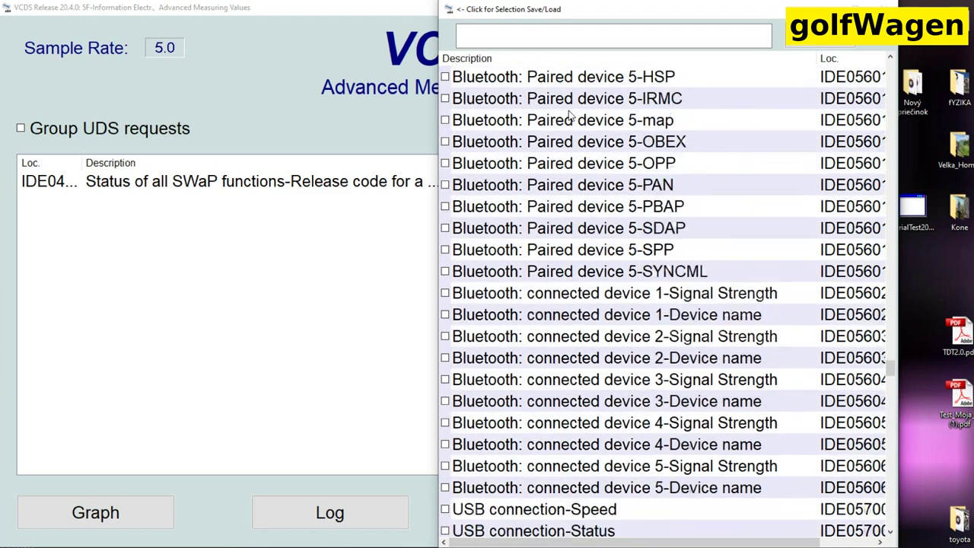
{"action": "scroll", "coordinate": [570, 114], "scroll_direction": "down", "scroll_amount": 6}
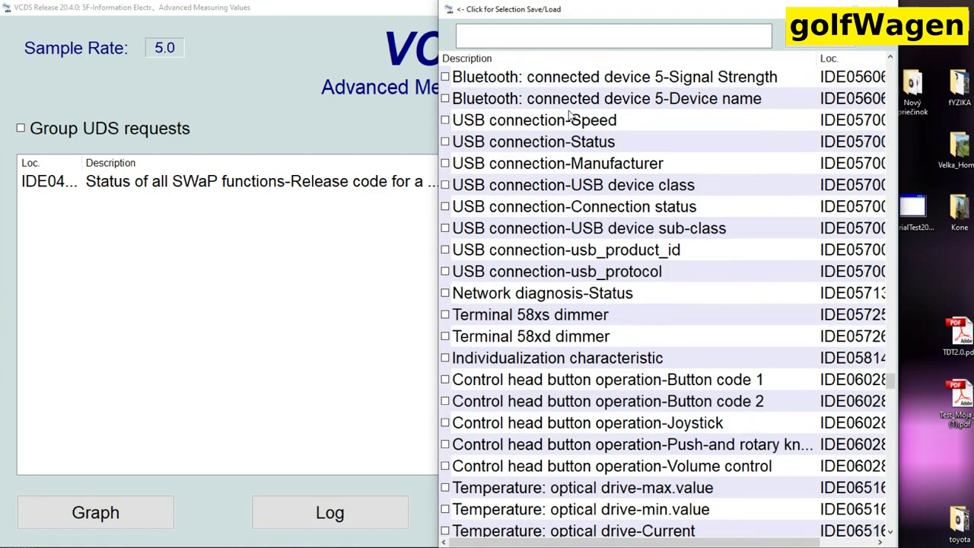
Examine the measuring values from the temperature entries through System_Temperature_Sensor_6-Current, and return to the controller's function overview
{"action": "scroll", "coordinate": [570, 114], "scroll_direction": "down", "scroll_amount": 8}
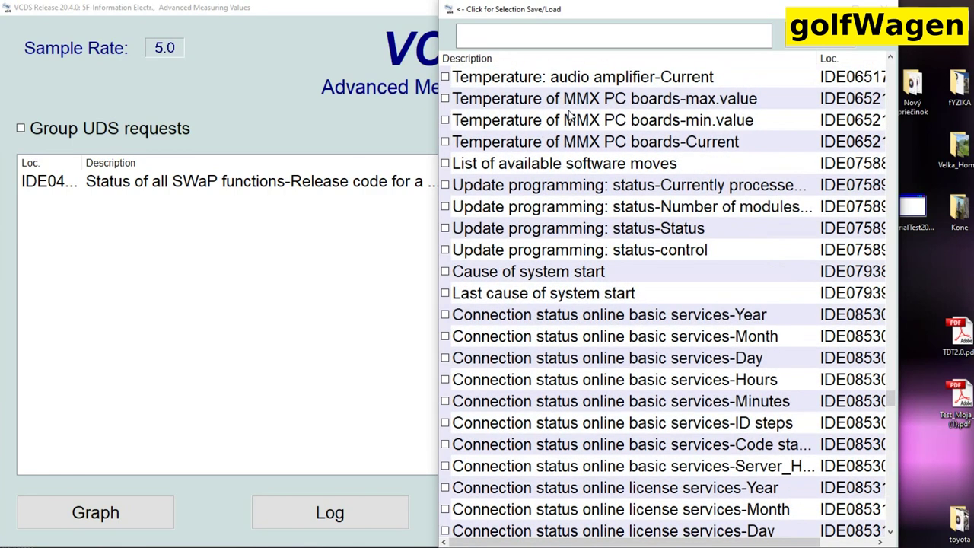
{"action": "scroll", "coordinate": [569, 114], "scroll_direction": "down", "scroll_amount": 8}
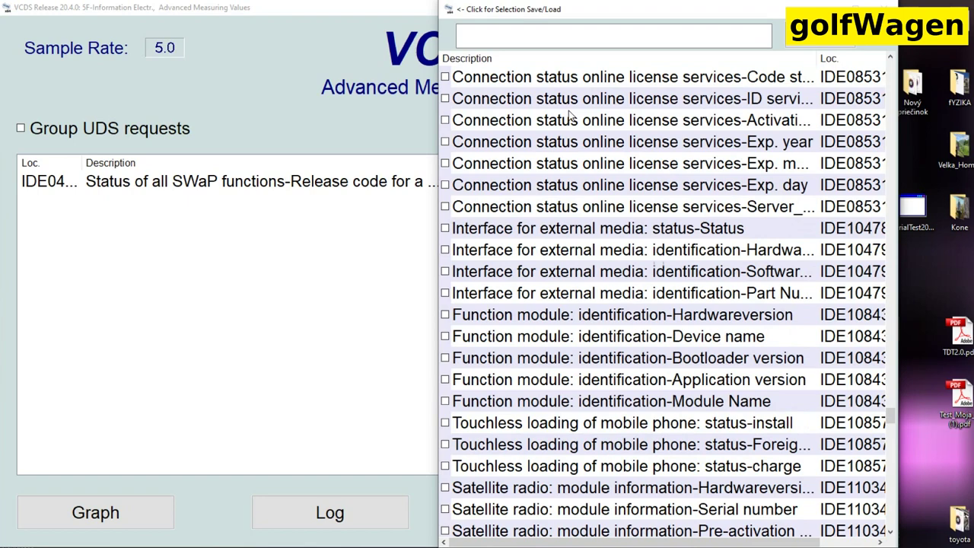
{"action": "scroll", "coordinate": [570, 114], "scroll_direction": "down", "scroll_amount": 8}
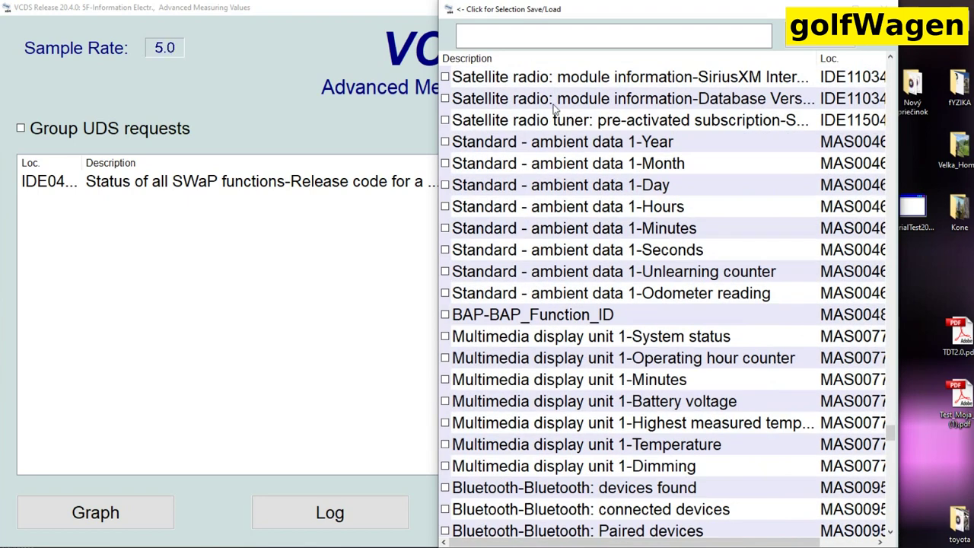
{"action": "scroll", "coordinate": [554, 108], "scroll_direction": "down", "scroll_amount": 8}
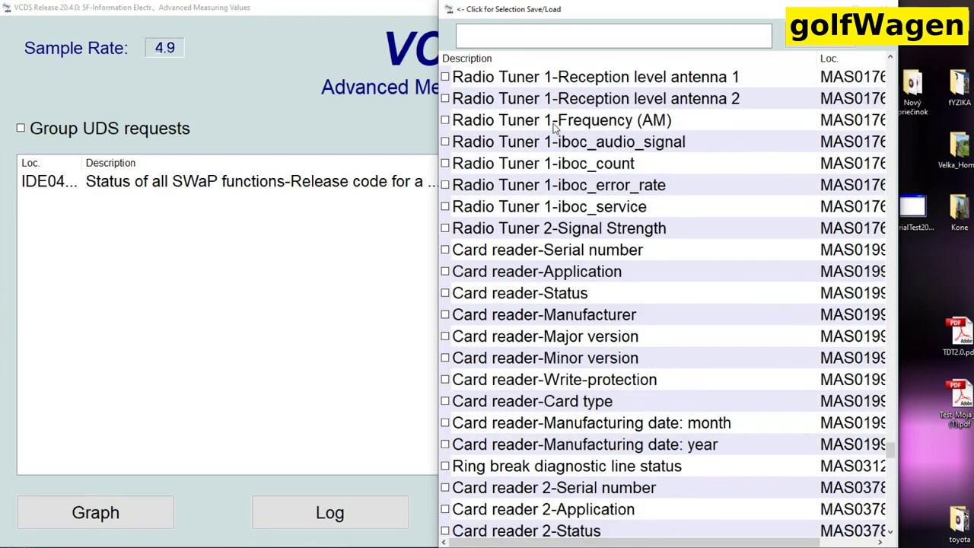
{"action": "scroll", "coordinate": [554, 130], "scroll_direction": "down", "scroll_amount": 8}
{"action": "scroll", "coordinate": [554, 125], "scroll_direction": "down", "scroll_amount": 1}
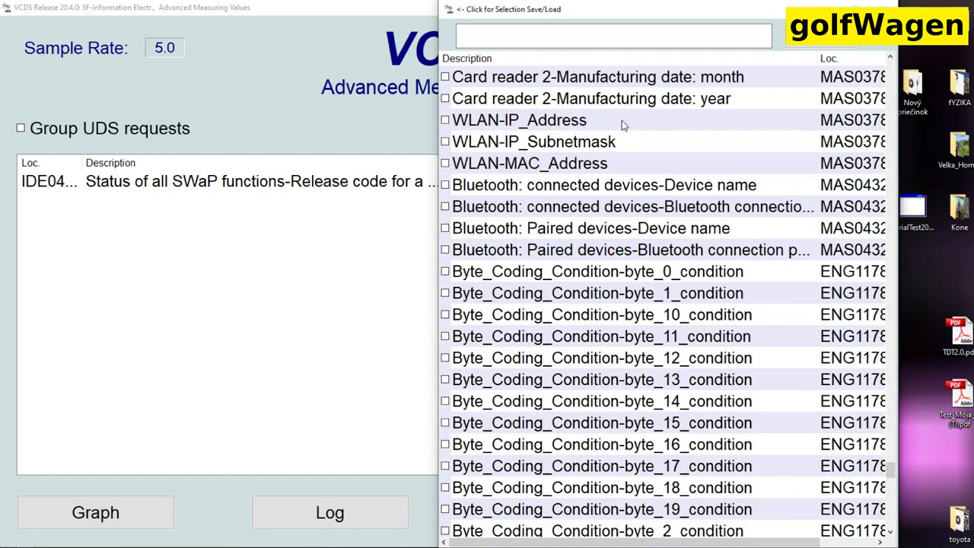
{"action": "scroll", "coordinate": [622, 124], "scroll_direction": "down", "scroll_amount": 10}
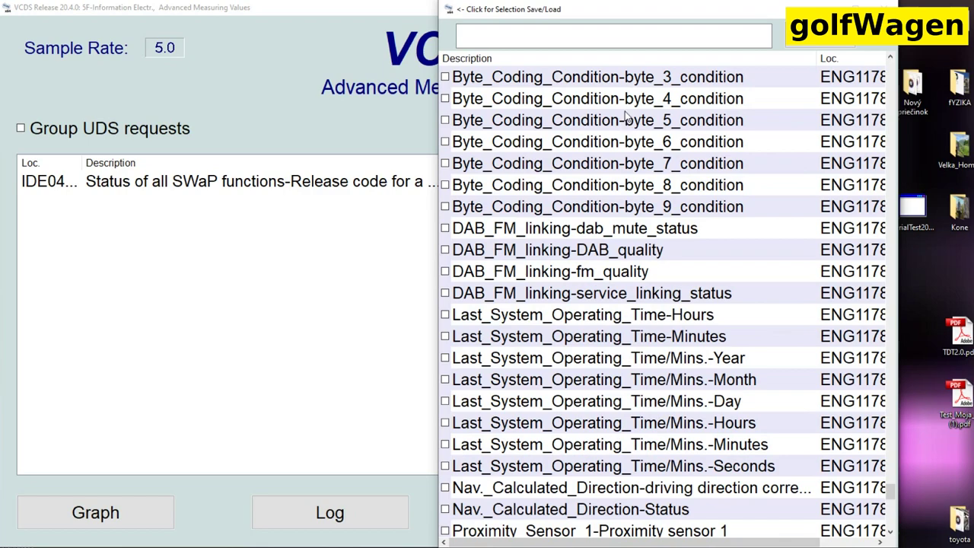
{"action": "scroll", "coordinate": [630, 103], "scroll_direction": "down", "scroll_amount": 10}
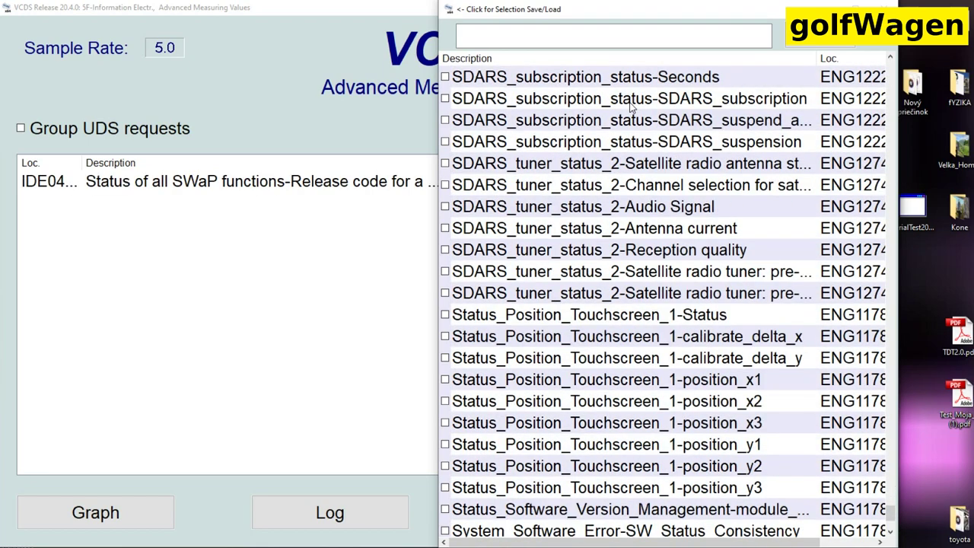
{"action": "scroll", "coordinate": [630, 107], "scroll_direction": "down", "scroll_amount": 3}
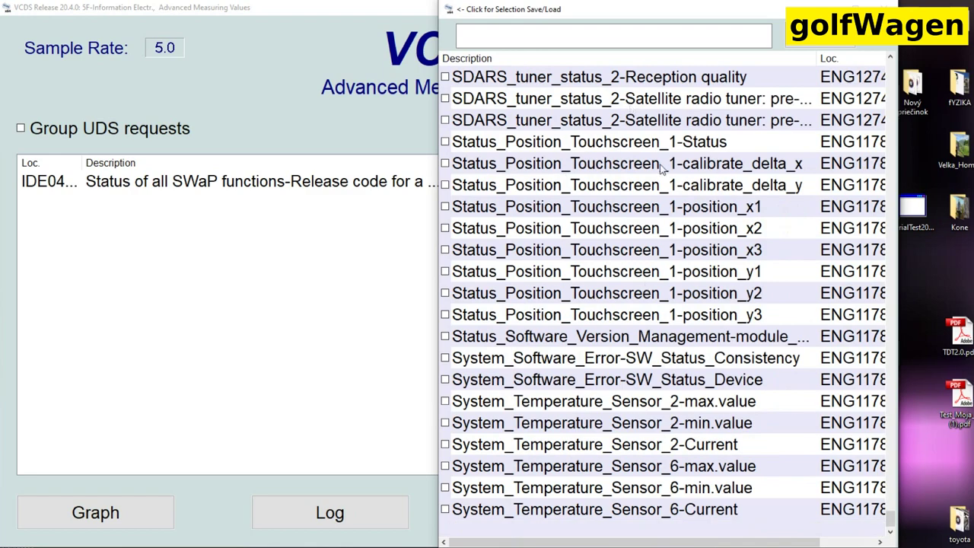
{"action": "left_click", "coordinate": [802, 35]}
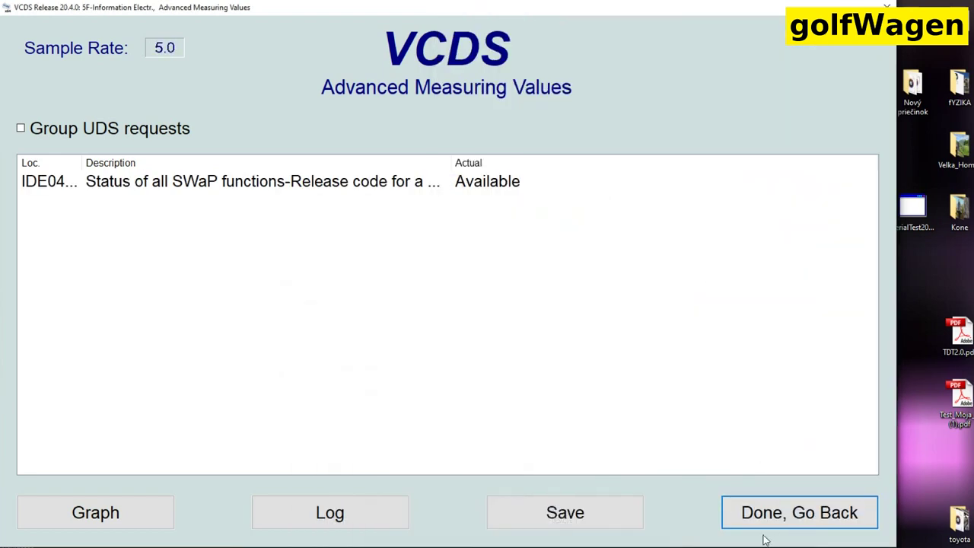
{"action": "left_click", "coordinate": [763, 512]}
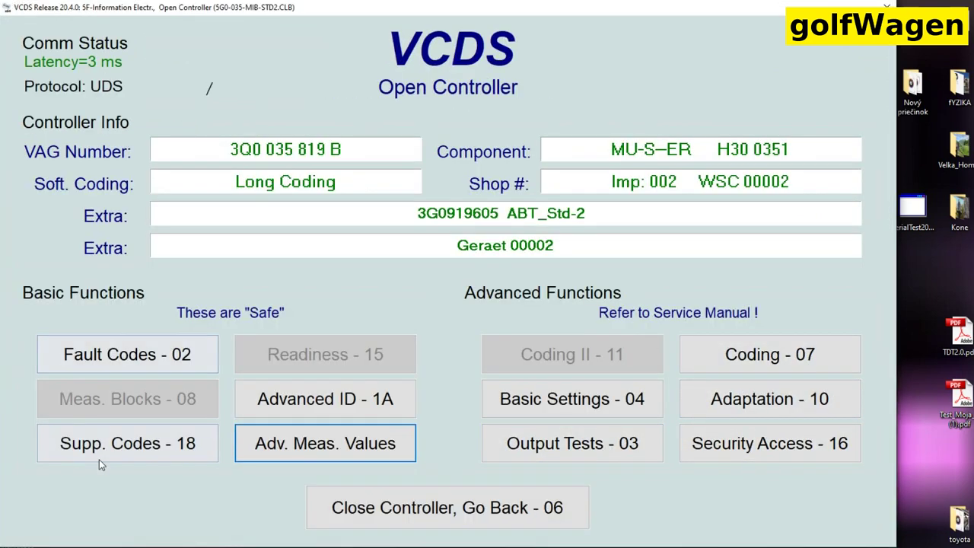
Open the output tests, choose IDE02178-Status remote control with a 30-second command time, and try to start it
{"action": "left_click", "coordinate": [555, 448]}
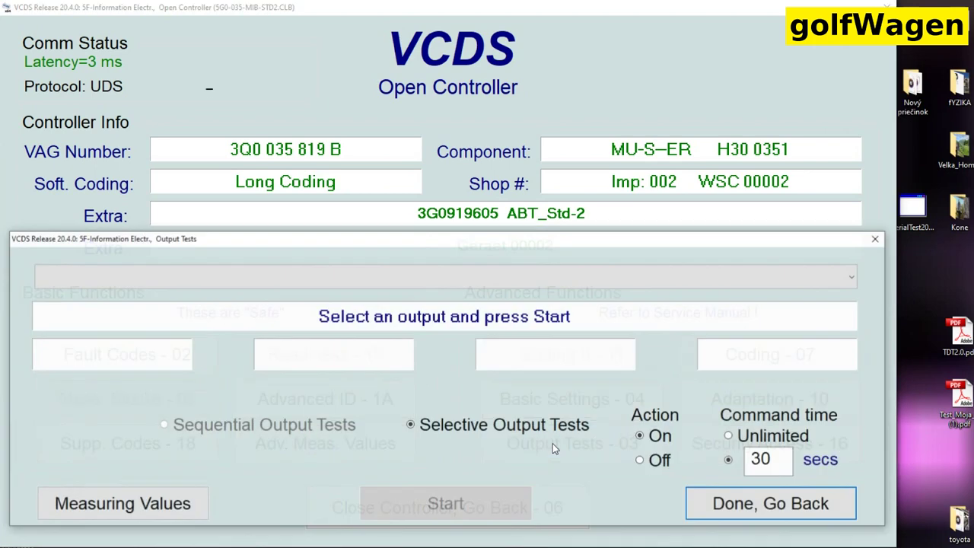
{"action": "left_click", "coordinate": [537, 281]}
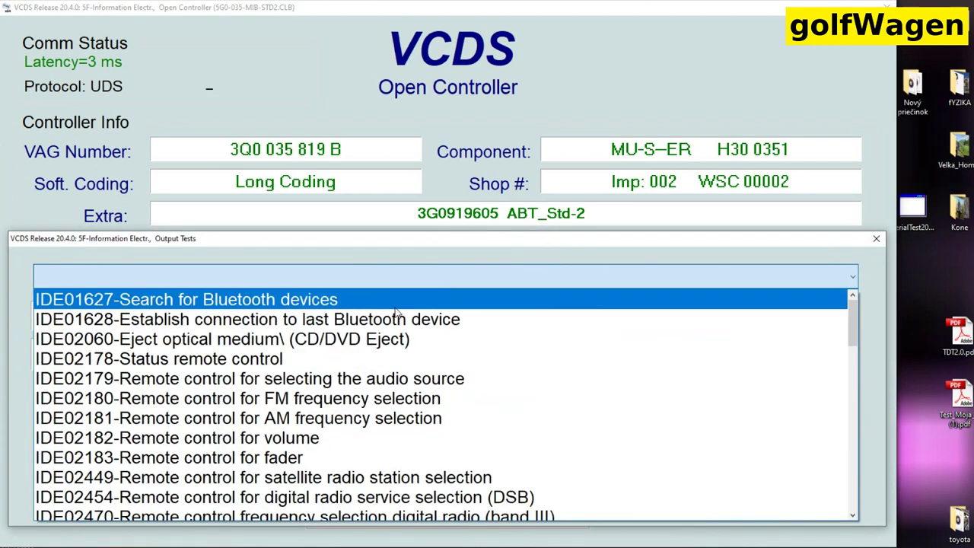
{"action": "left_click", "coordinate": [384, 371]}
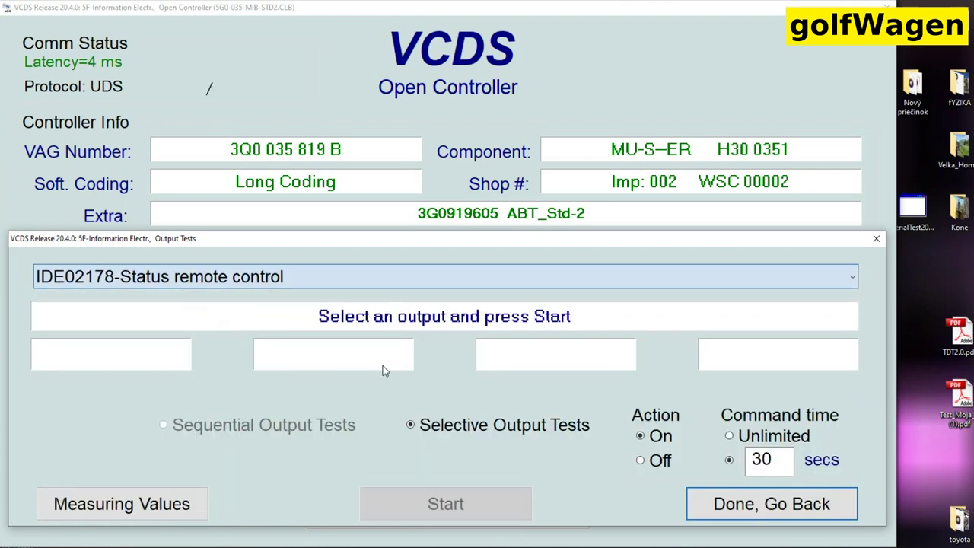
{"action": "left_click", "coordinate": [463, 509]}
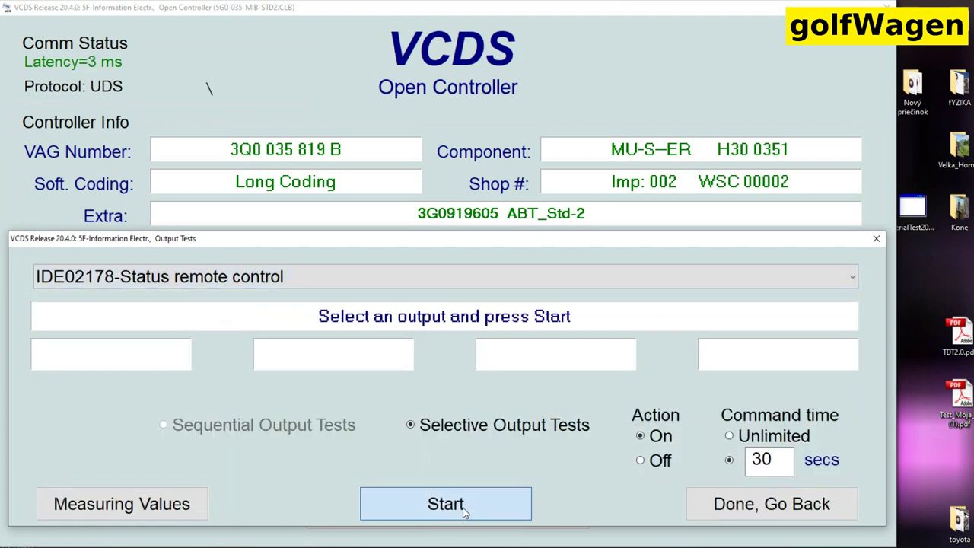
{"action": "left_click", "coordinate": [459, 276]}
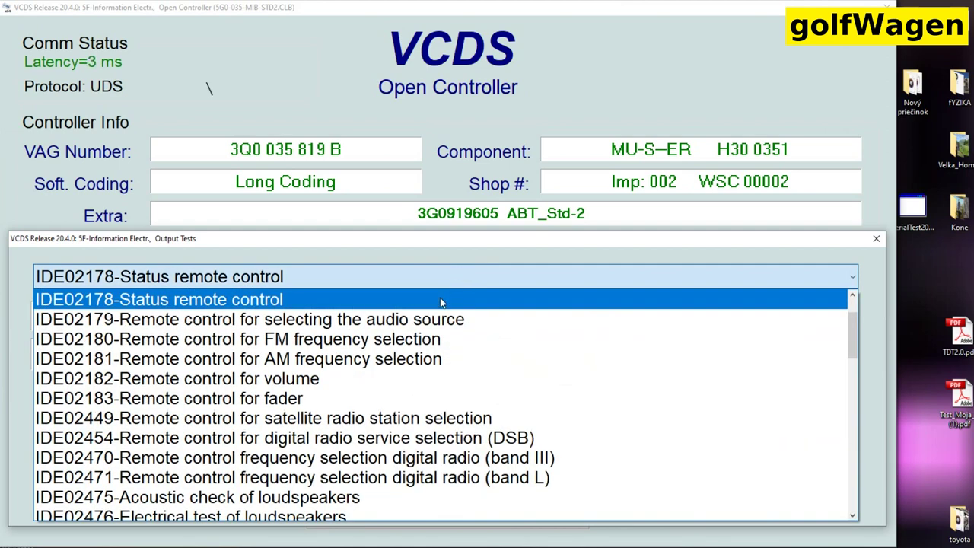
{"action": "left_click", "coordinate": [440, 301]}
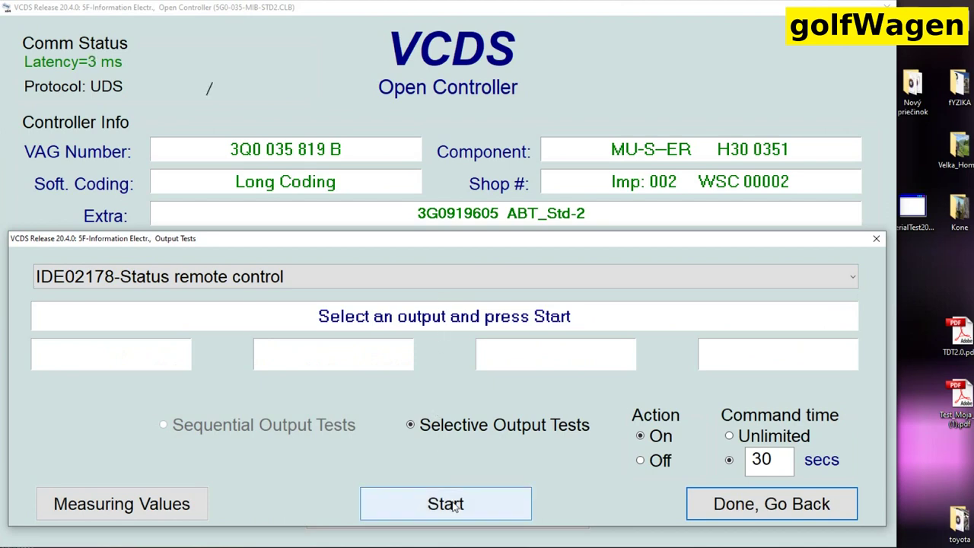
{"action": "left_click", "coordinate": [447, 504]}
Examine the available output tests from IDE01627-Search for Bluetooth devices through ENG117880-Remote_Volume_Potentiometer_Control
{"action": "left_click", "coordinate": [434, 283]}
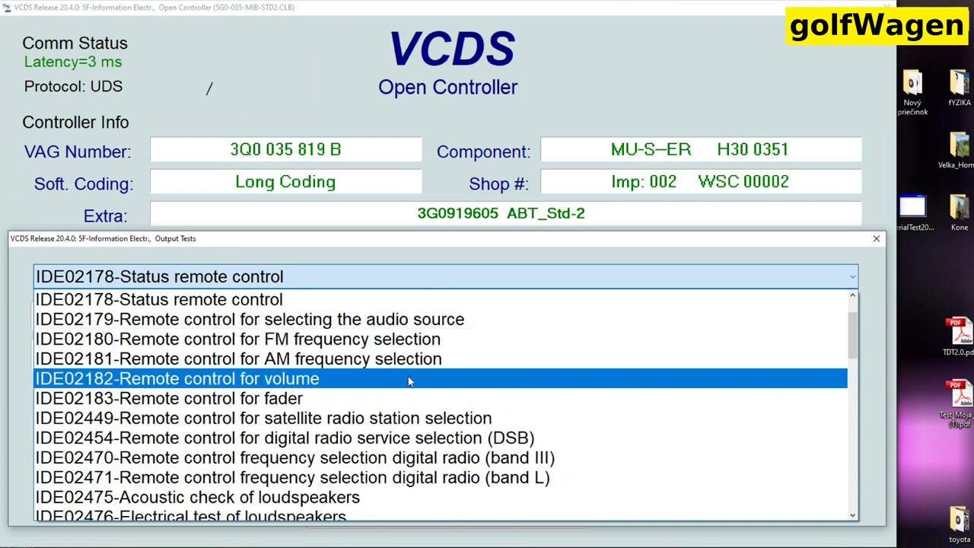
{"action": "scroll", "coordinate": [408, 376], "scroll_direction": "down", "scroll_amount": 3}
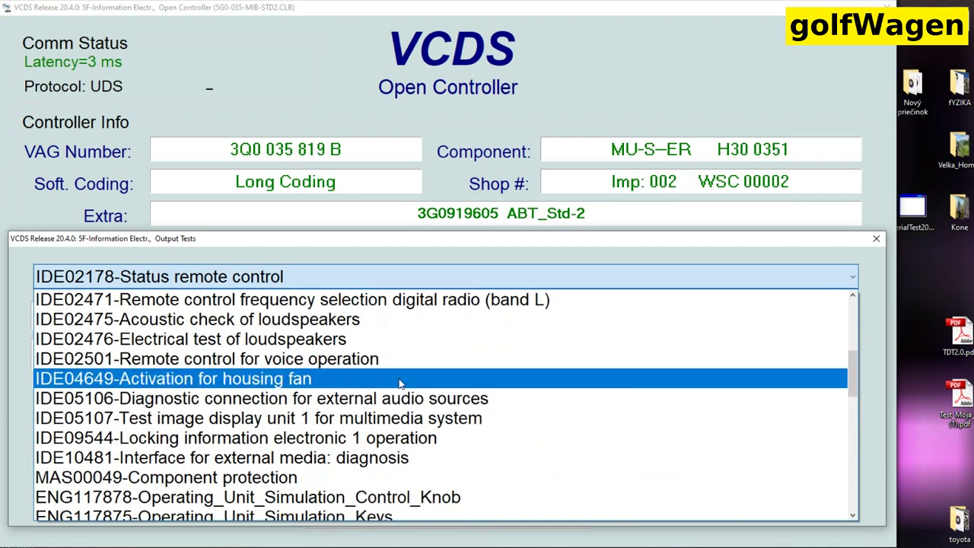
{"action": "scroll", "coordinate": [401, 383], "scroll_direction": "down", "scroll_amount": 1}
{"action": "scroll", "coordinate": [401, 381], "scroll_direction": "down", "scroll_amount": 2}
{"action": "scroll", "coordinate": [400, 378], "scroll_direction": "down", "scroll_amount": 6}
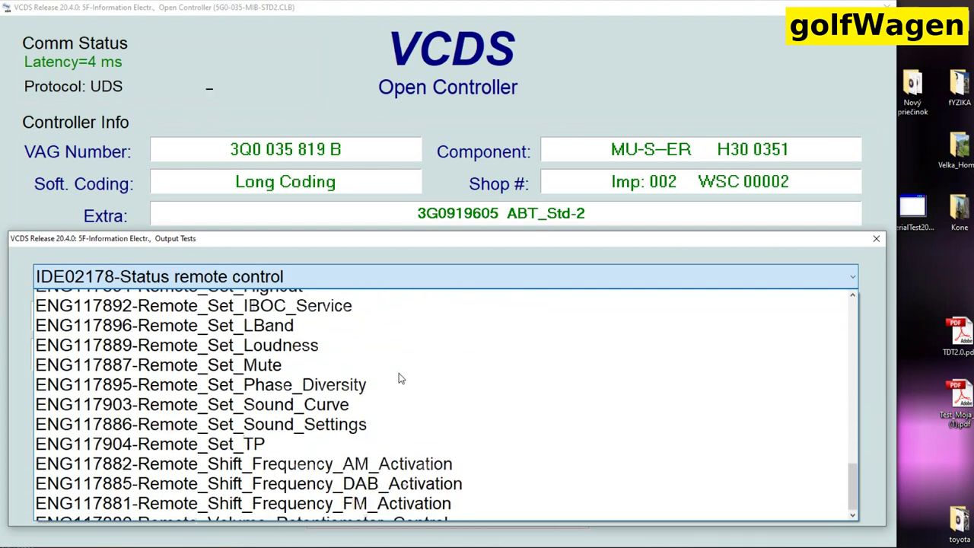
{"action": "scroll", "coordinate": [399, 373], "scroll_direction": "down", "scroll_amount": 1}
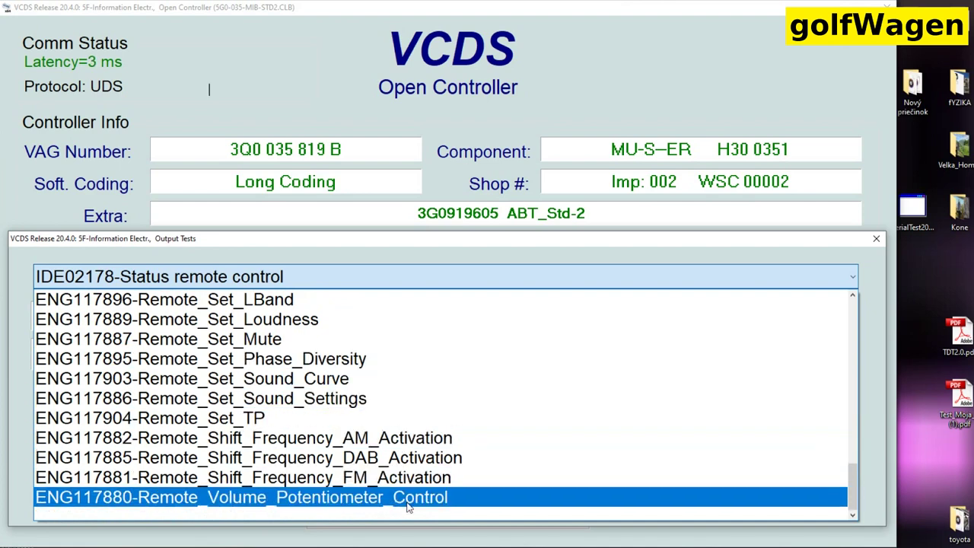
{"action": "scroll", "coordinate": [385, 389], "scroll_direction": "up", "scroll_amount": 5}
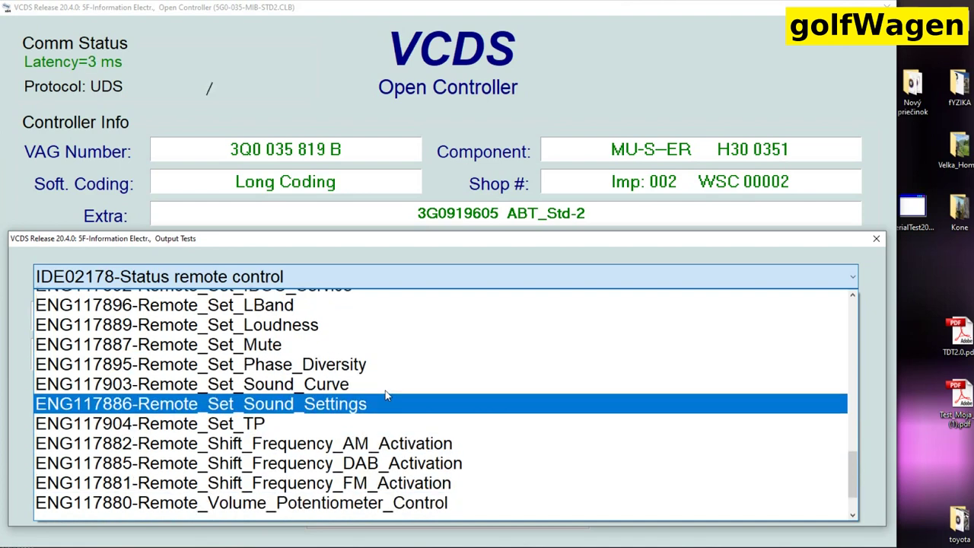
{"action": "scroll", "coordinate": [384, 391], "scroll_direction": "up", "scroll_amount": 5}
{"action": "scroll", "coordinate": [386, 391], "scroll_direction": "up", "scroll_amount": 1}
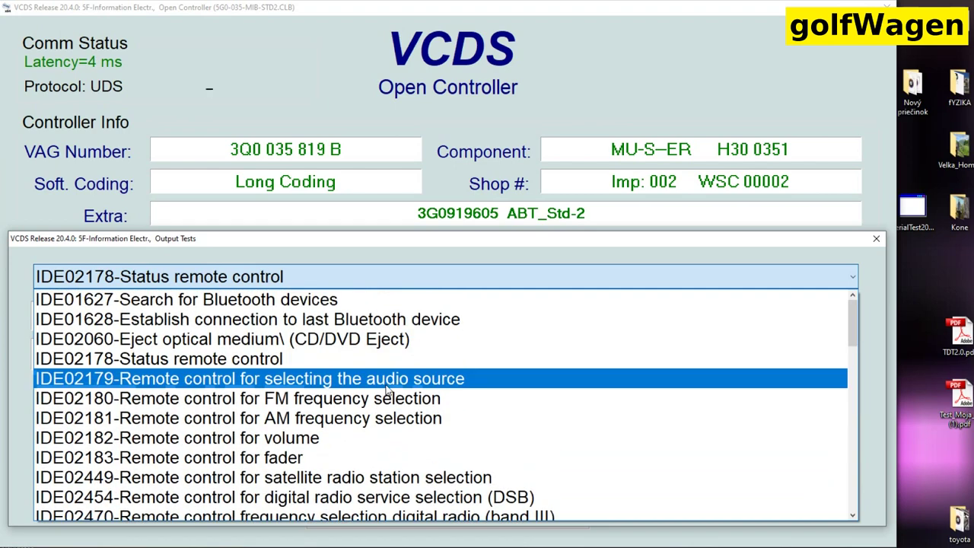
Leave the output tests, close the controller session and reopen the 5F-Information Electr. control module
{"action": "left_click", "coordinate": [875, 240]}
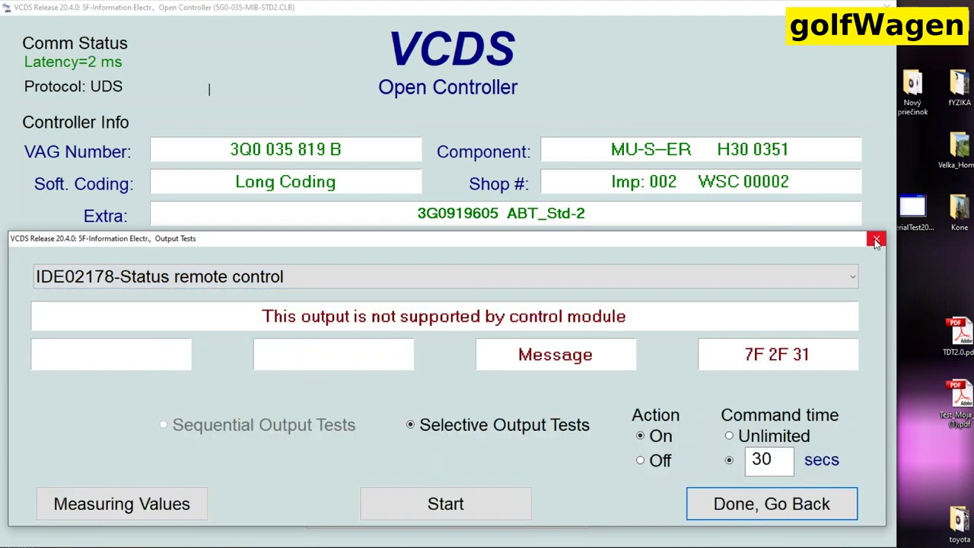
{"action": "left_click", "coordinate": [800, 505]}
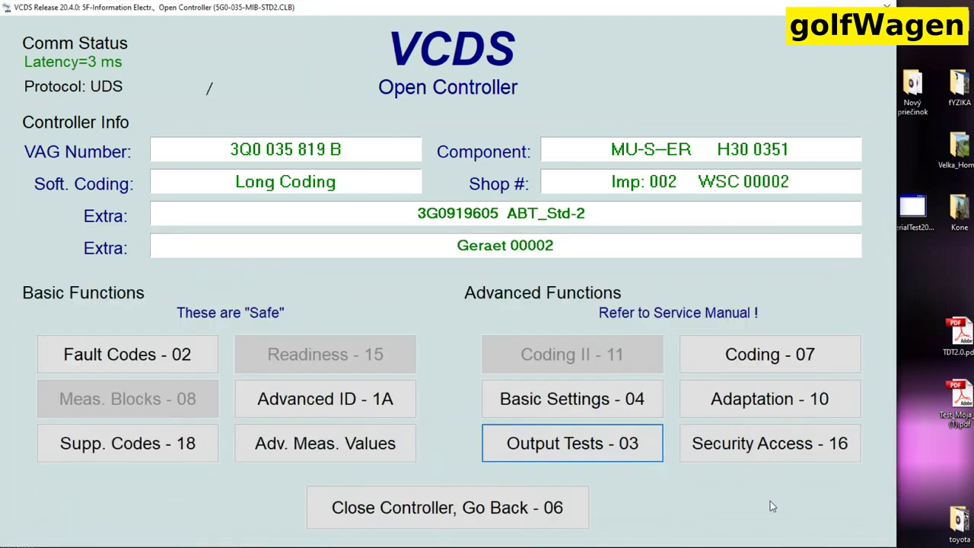
{"action": "left_click", "coordinate": [513, 505]}
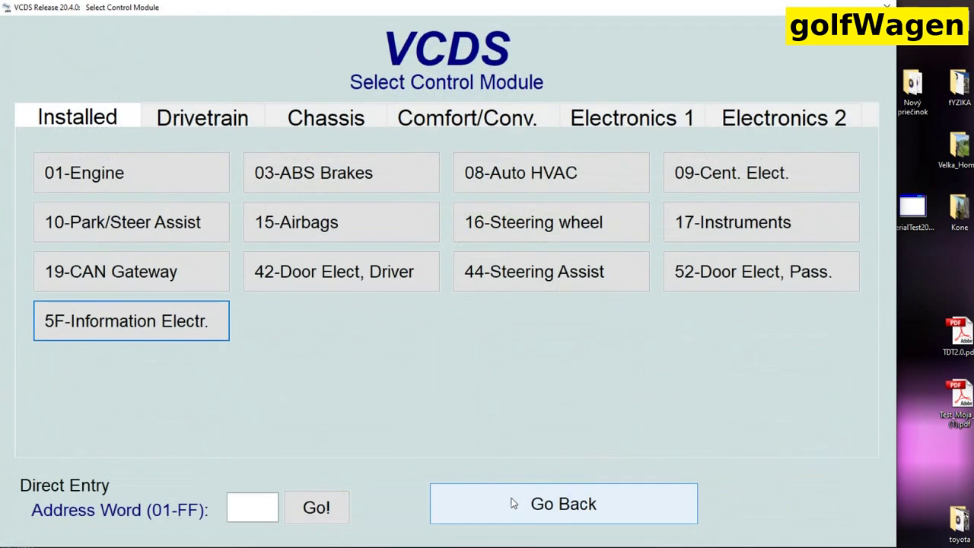
{"action": "left_click", "coordinate": [142, 329]}
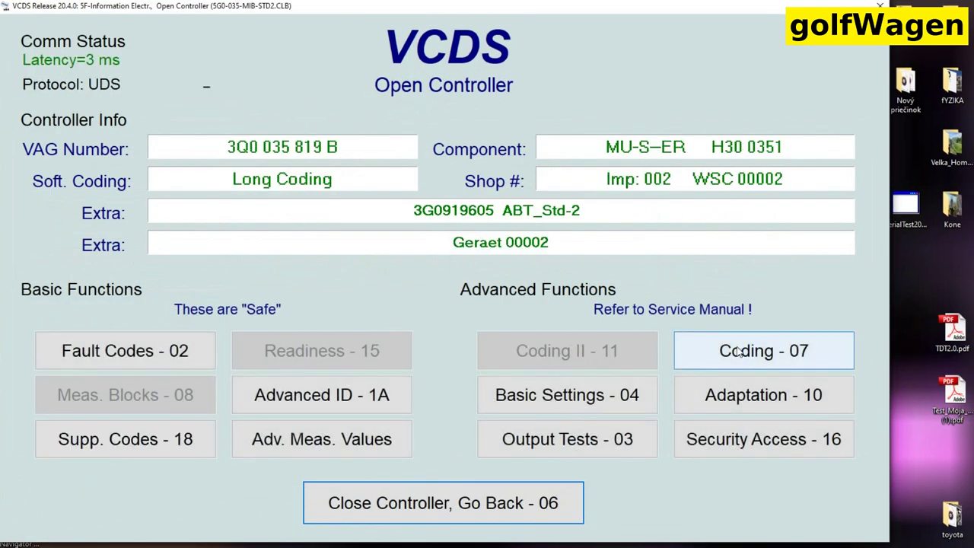
Open the module's long coding in the Long Coding Helper using the experimental coding information
{"action": "left_click", "coordinate": [740, 352]}
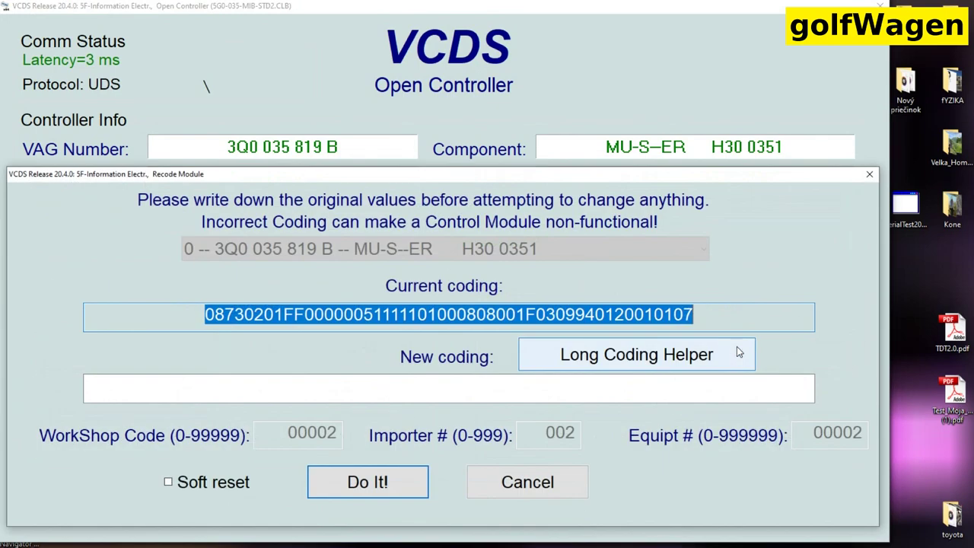
{"action": "left_click", "coordinate": [644, 364]}
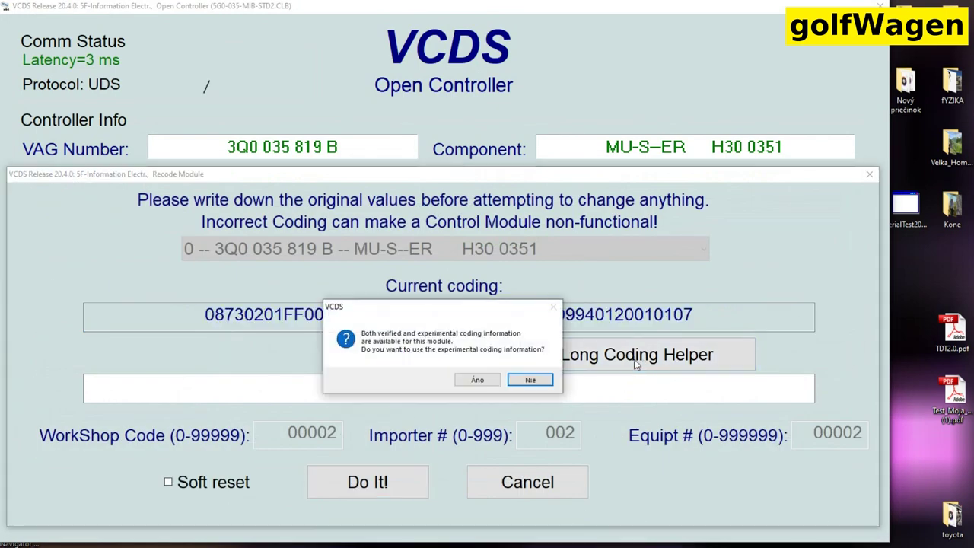
{"action": "left_click", "coordinate": [473, 383]}
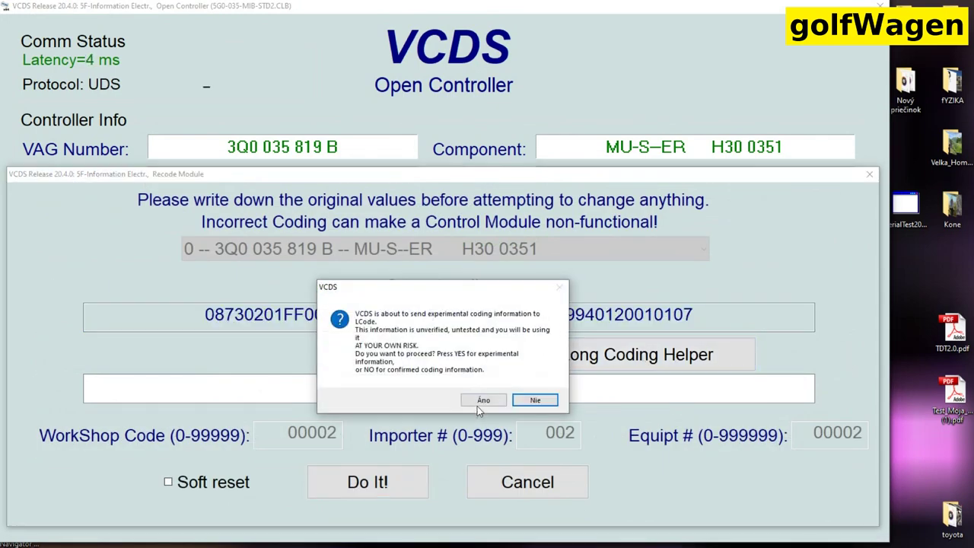
{"action": "left_click", "coordinate": [480, 401]}
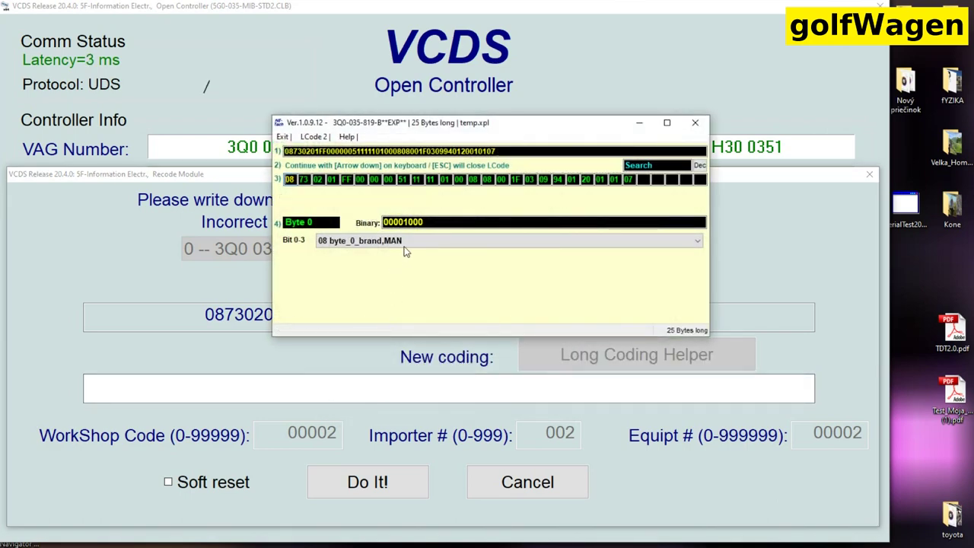
Examine coding bytes 0 to 3, covering the brand options, car class and generation, car derivative and navigation country
{"action": "left_click", "coordinate": [419, 243]}
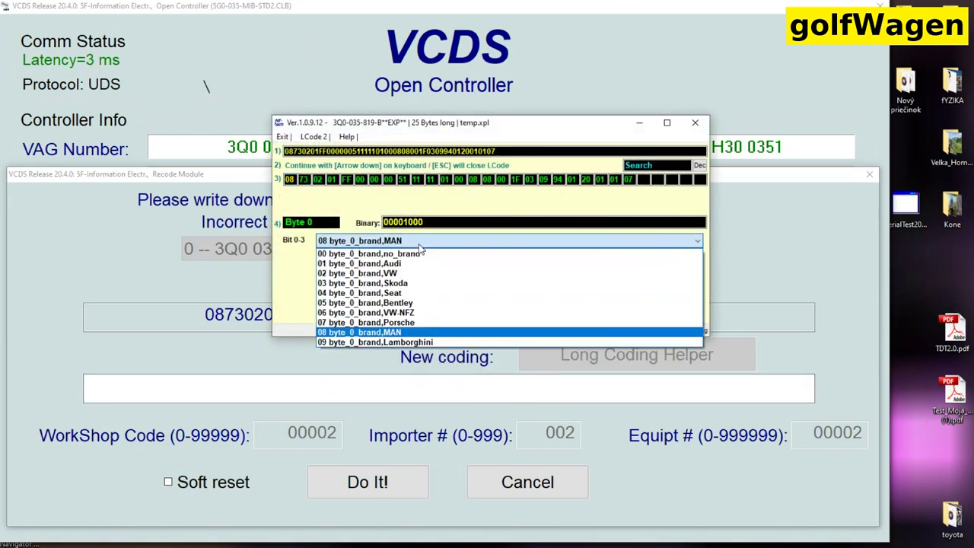
{"action": "left_click", "coordinate": [425, 336]}
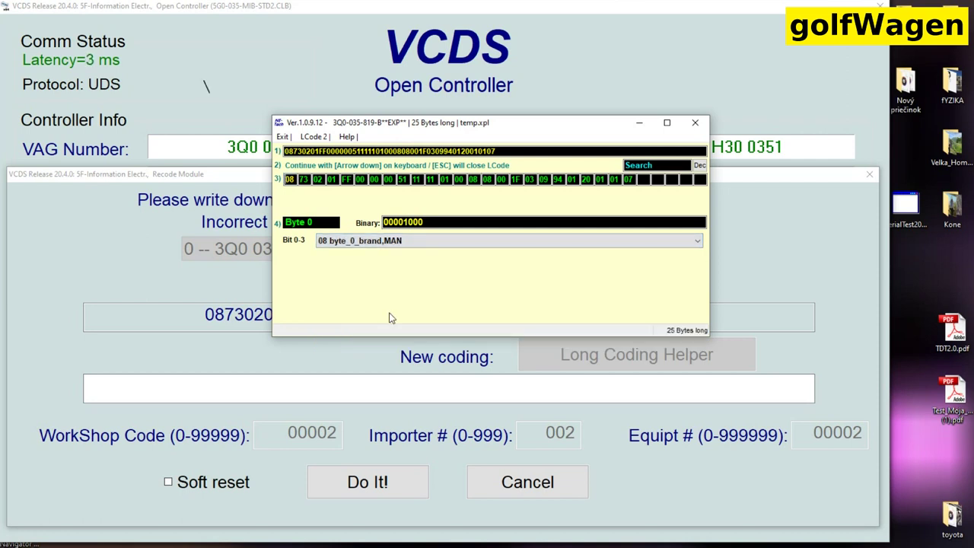
{"action": "left_click", "coordinate": [303, 183]}
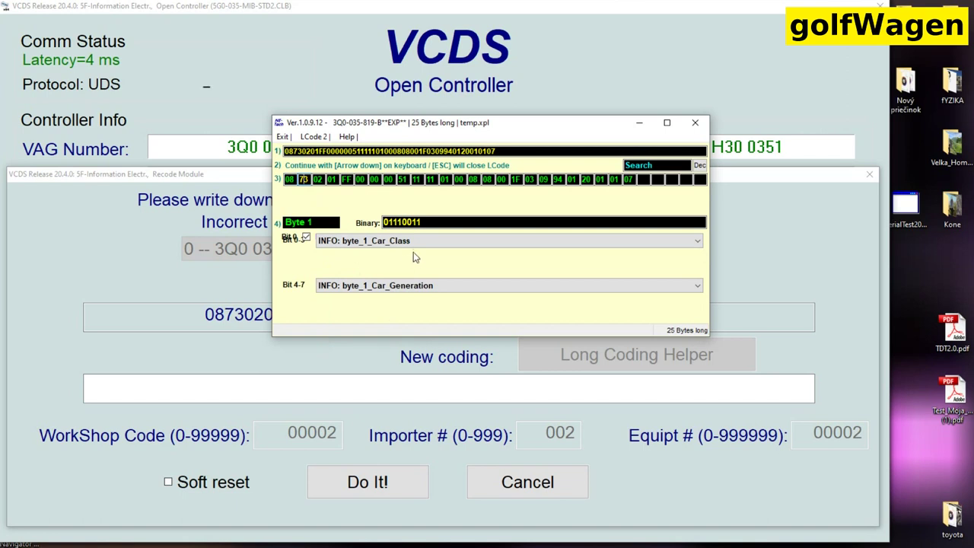
{"action": "left_click", "coordinate": [491, 288]}
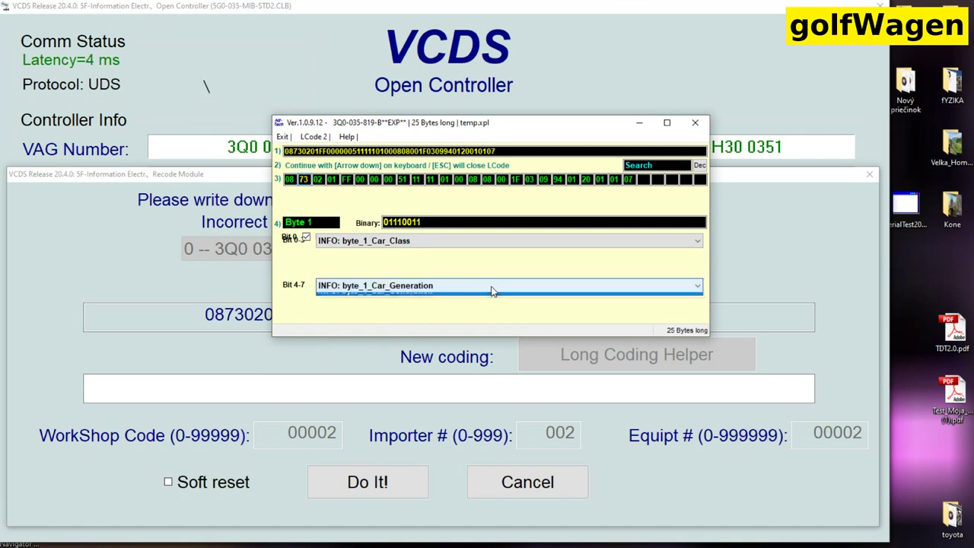
{"action": "left_click", "coordinate": [492, 289]}
{"action": "left_click", "coordinate": [473, 242]}
{"action": "left_click", "coordinate": [473, 246]}
{"action": "left_click", "coordinate": [319, 179]}
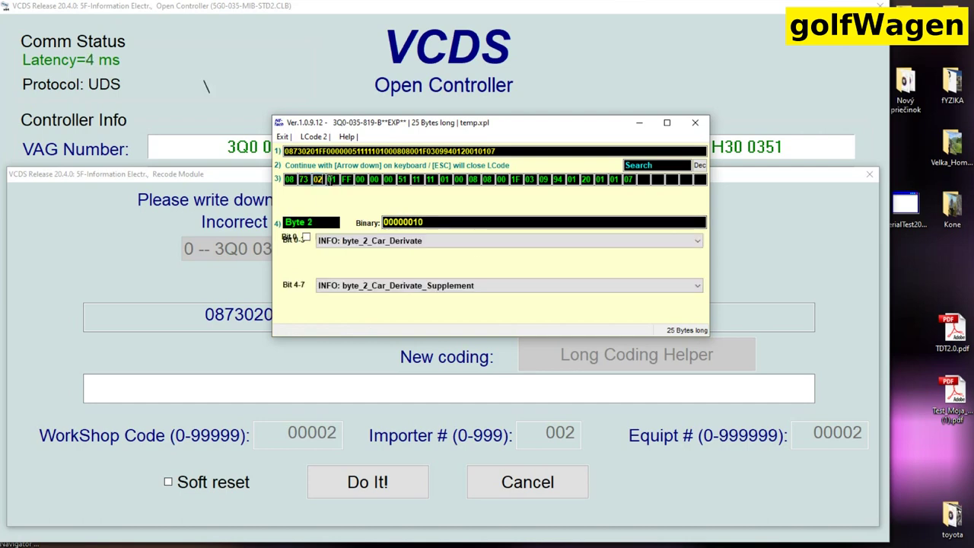
{"action": "left_click", "coordinate": [332, 179]}
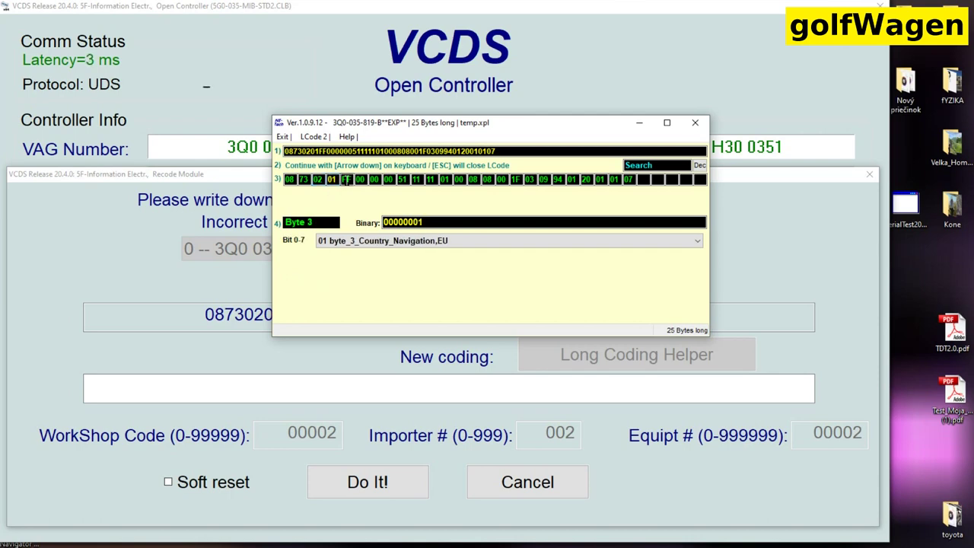
Examine coding bytes 4 to 11, including the speaker channels, microphone and audio inputs, DAB tuner bands and sound system
{"action": "left_click", "coordinate": [346, 179]}
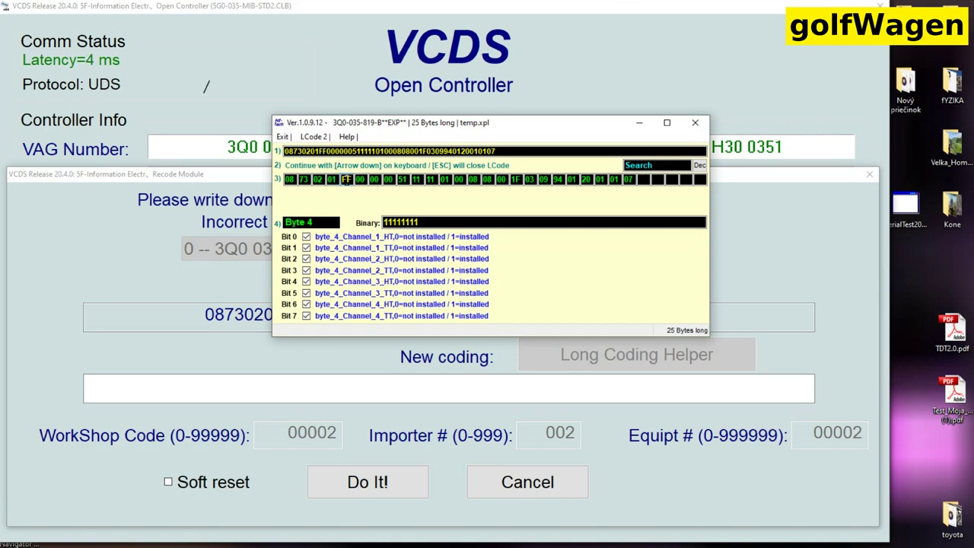
{"action": "left_click", "coordinate": [360, 179]}
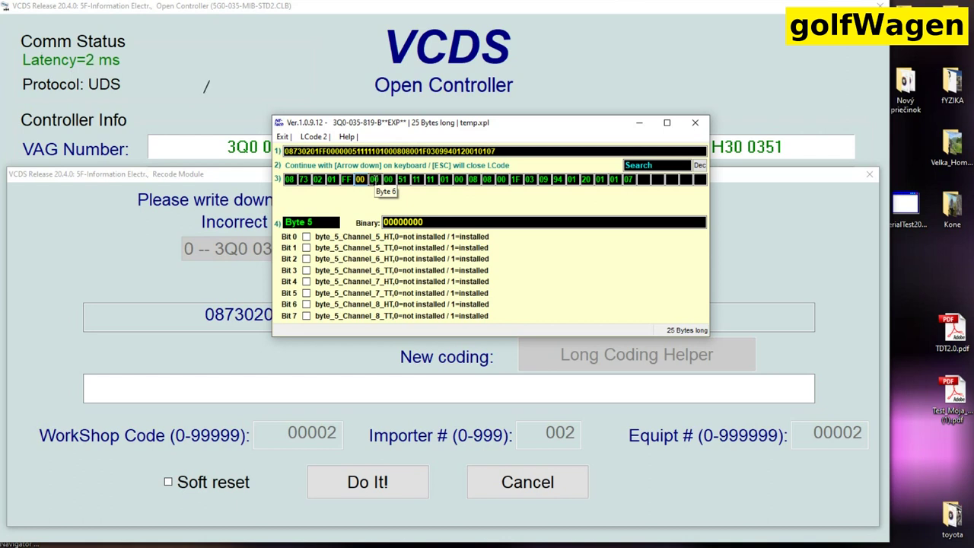
{"action": "left_click", "coordinate": [374, 180]}
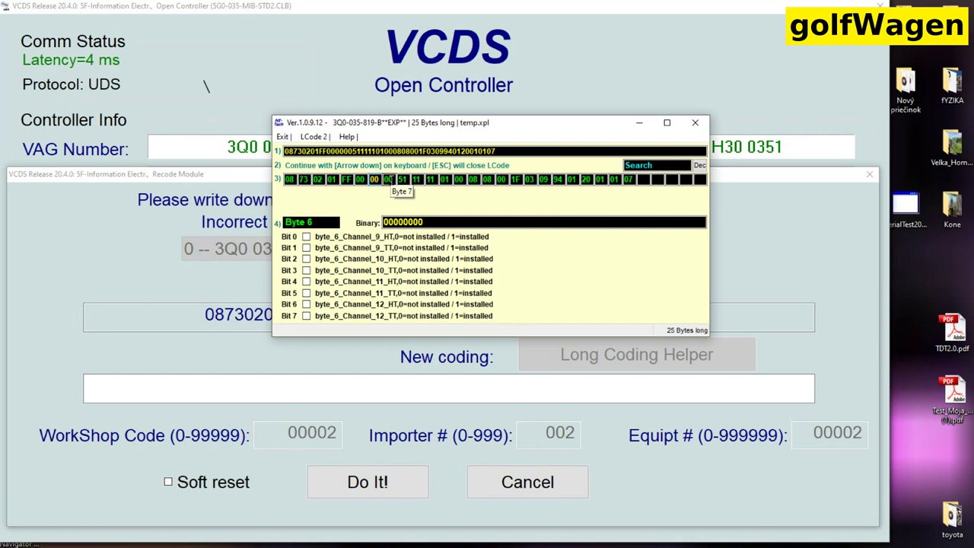
{"action": "left_click", "coordinate": [389, 180]}
{"action": "left_click", "coordinate": [402, 180]}
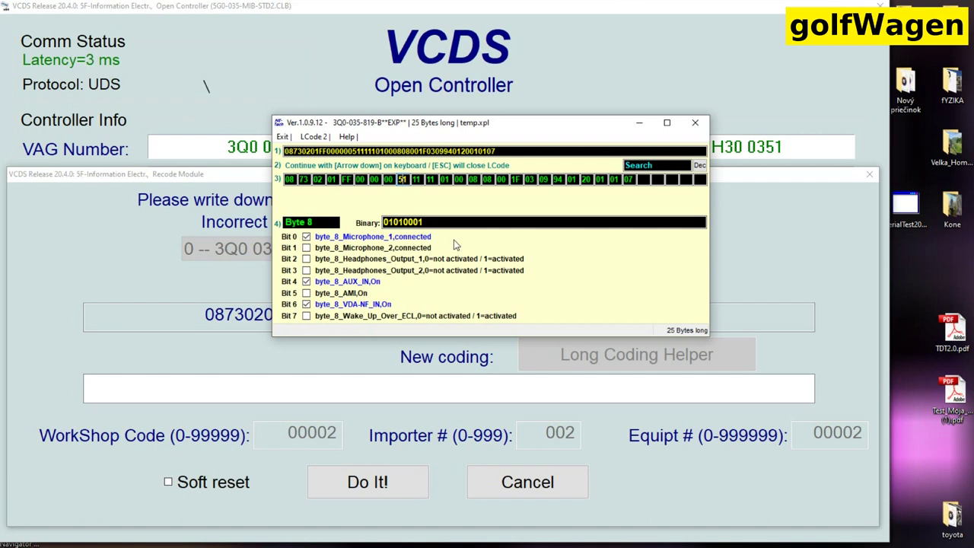
{"action": "left_click", "coordinate": [417, 180]}
{"action": "left_click", "coordinate": [430, 180]}
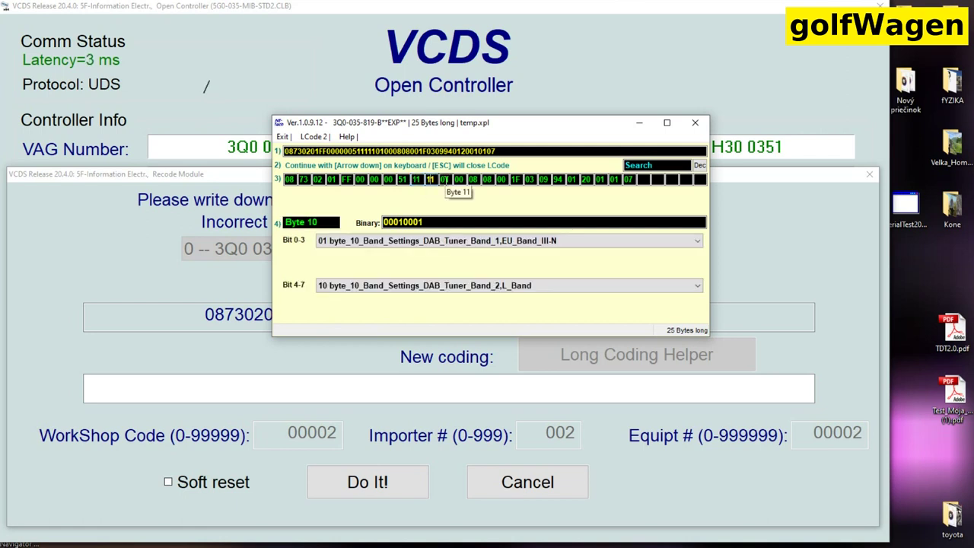
{"action": "left_click", "coordinate": [445, 181]}
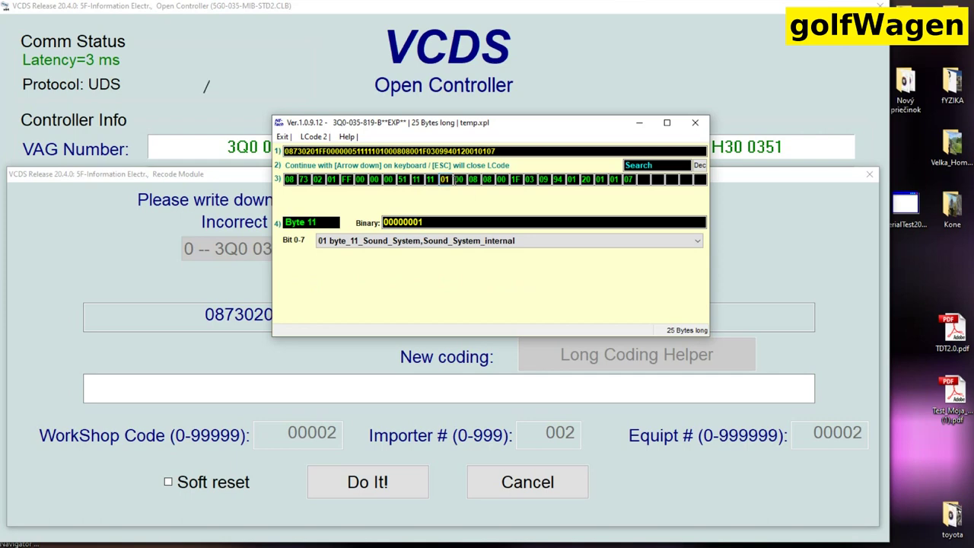
Examine coding bytes 12 to 17, covering the antennas, radio functions, phone equipment, Bluetooth availability and skinning
{"action": "left_click", "coordinate": [461, 179]}
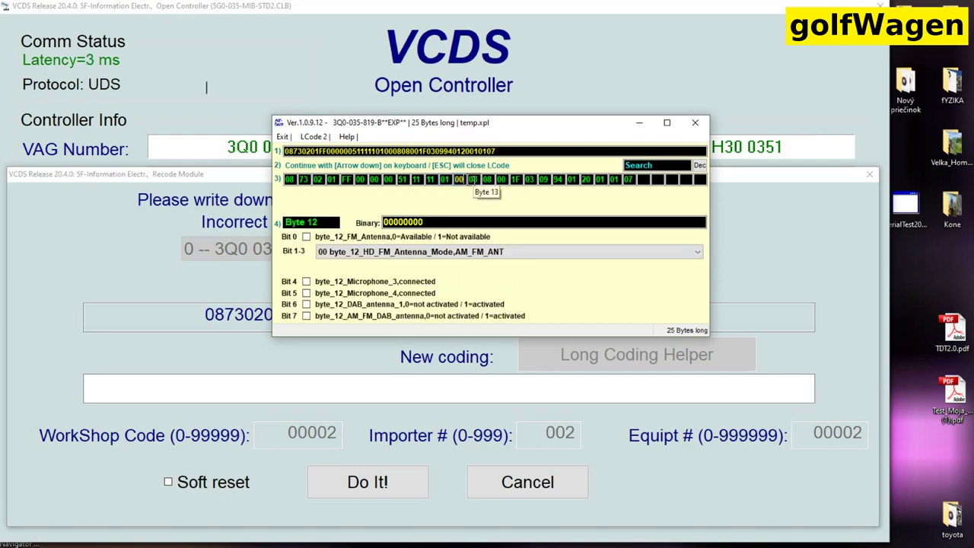
{"action": "left_click", "coordinate": [473, 180]}
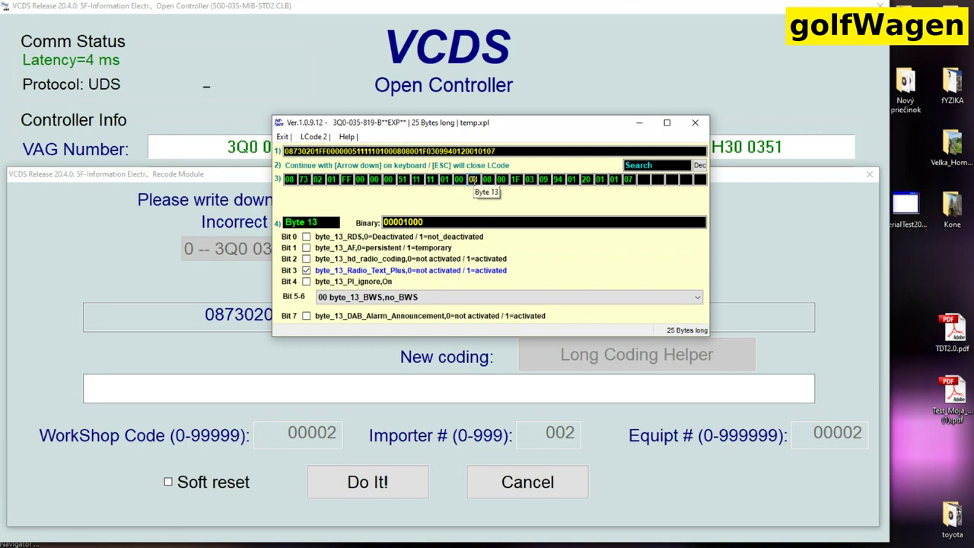
{"action": "left_click", "coordinate": [485, 181]}
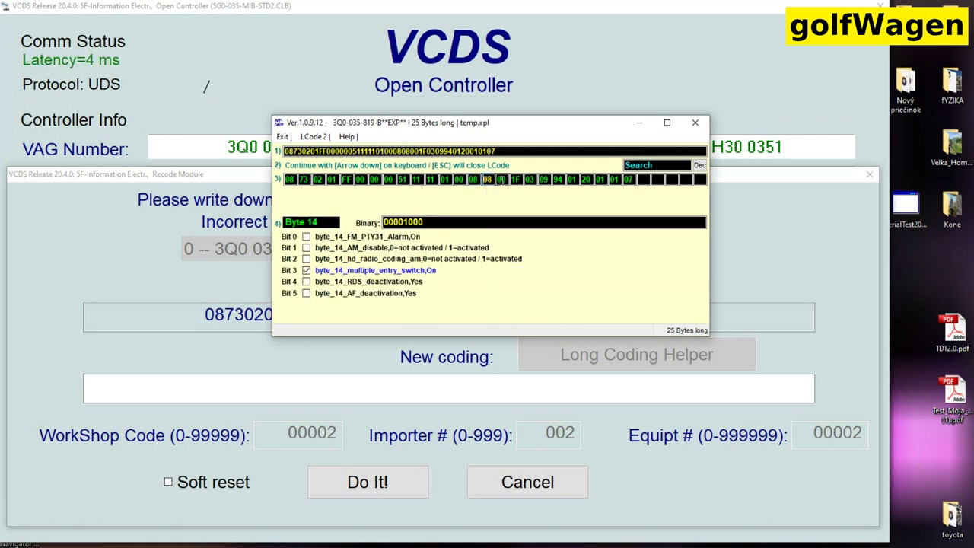
{"action": "left_click", "coordinate": [501, 181]}
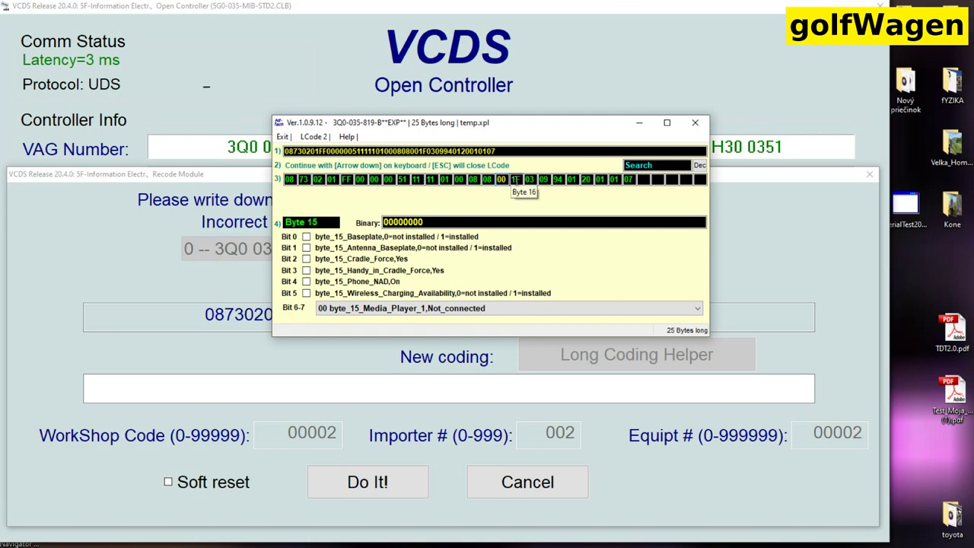
{"action": "left_click", "coordinate": [515, 179]}
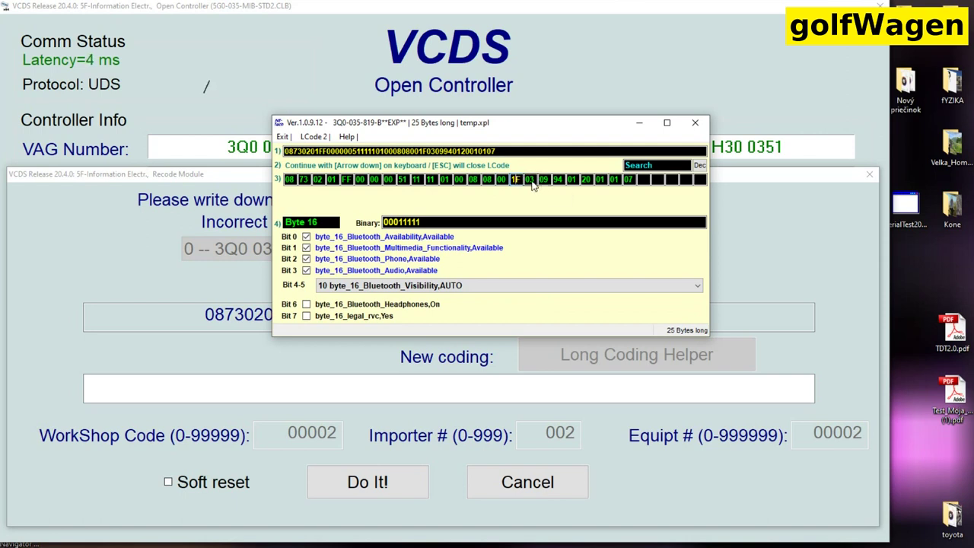
{"action": "left_click", "coordinate": [530, 179]}
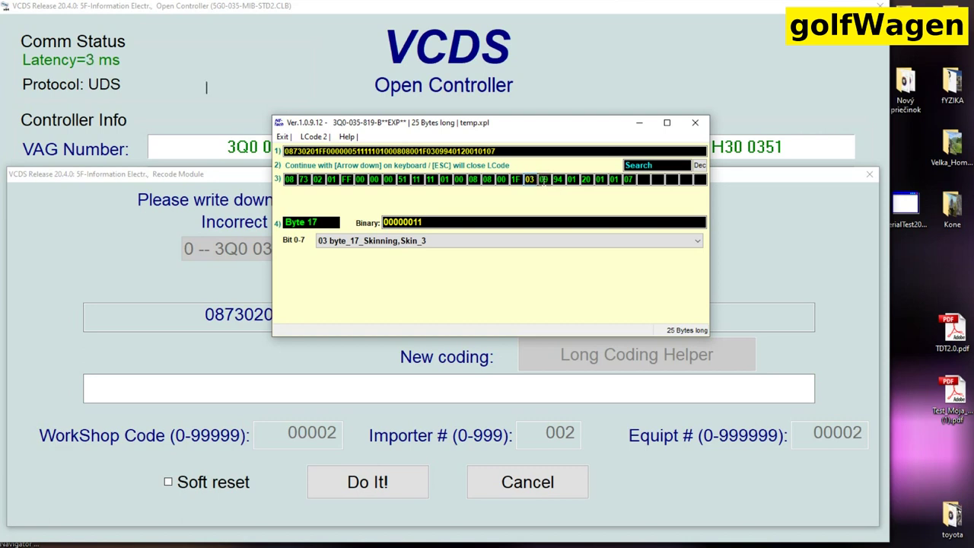
Examine coding bytes 18 to 23, covering screenings, USB, connected displays, messaging, dashboard graphics and the speller
{"action": "left_click", "coordinate": [543, 180]}
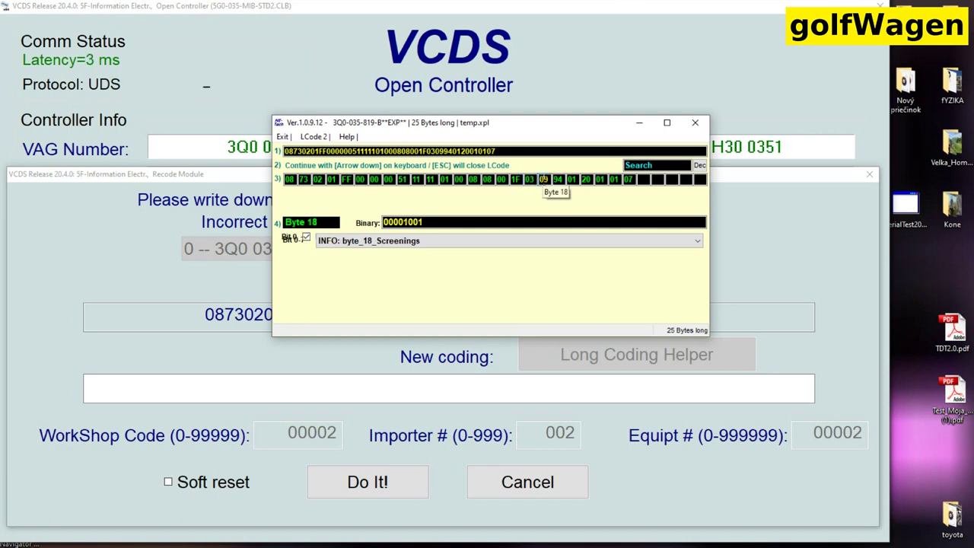
{"action": "left_click", "coordinate": [558, 180]}
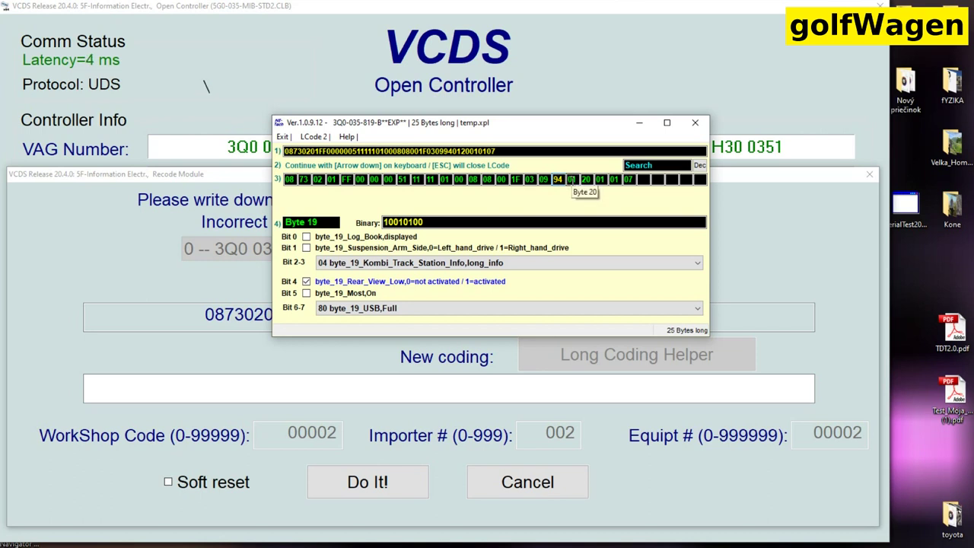
{"action": "left_click", "coordinate": [571, 180]}
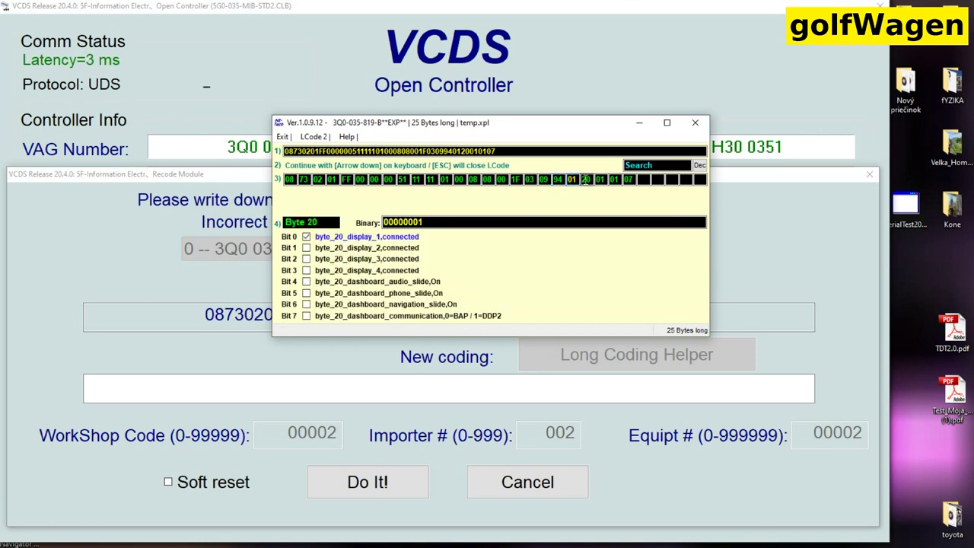
{"action": "left_click", "coordinate": [586, 181]}
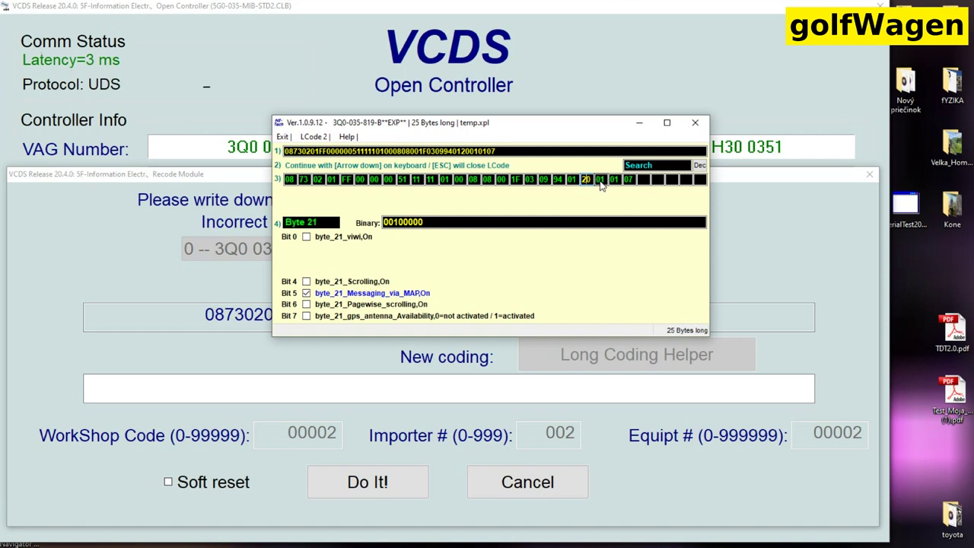
{"action": "left_click", "coordinate": [600, 180]}
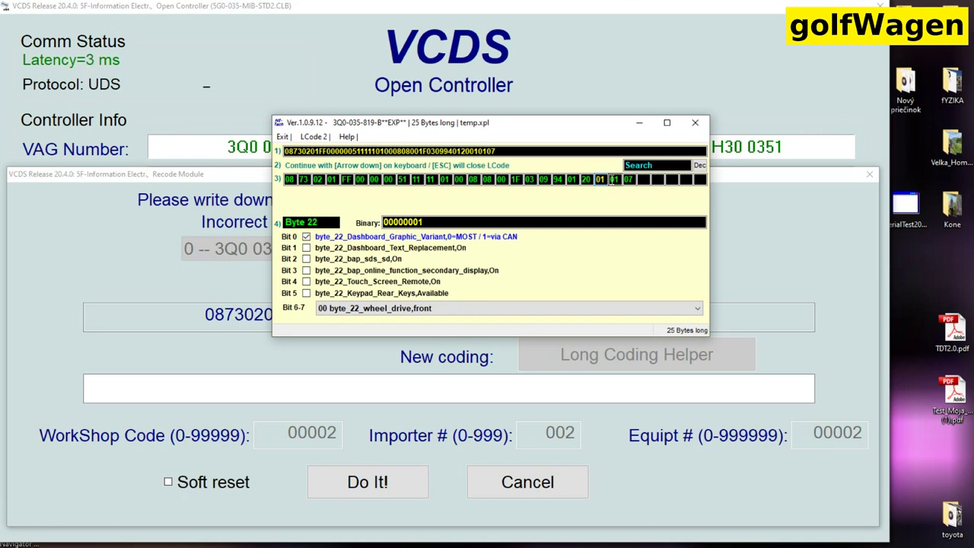
{"action": "left_click", "coordinate": [612, 180]}
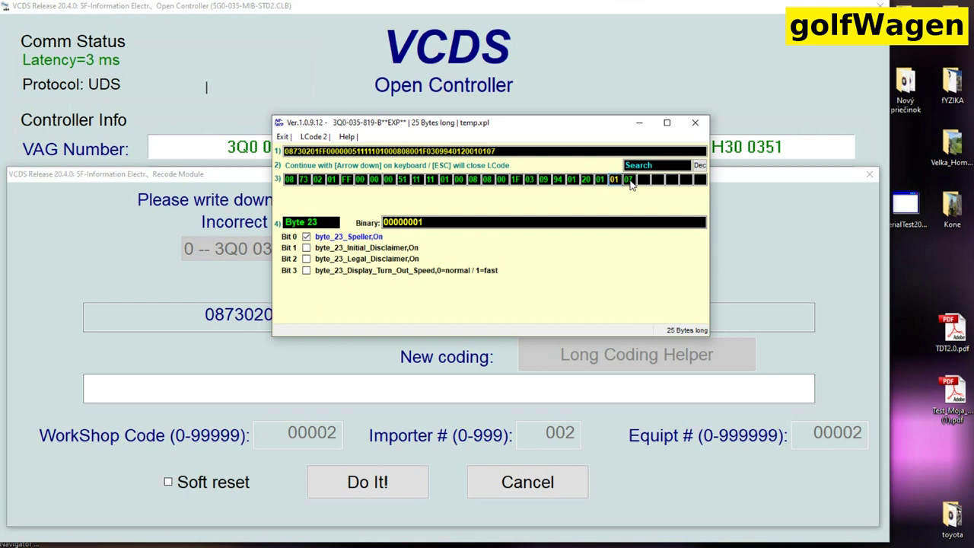
Activate Import_Media_Data and Ripping_Media_Data in byte 24 and write the new coding to the module
{"action": "left_click", "coordinate": [631, 180]}
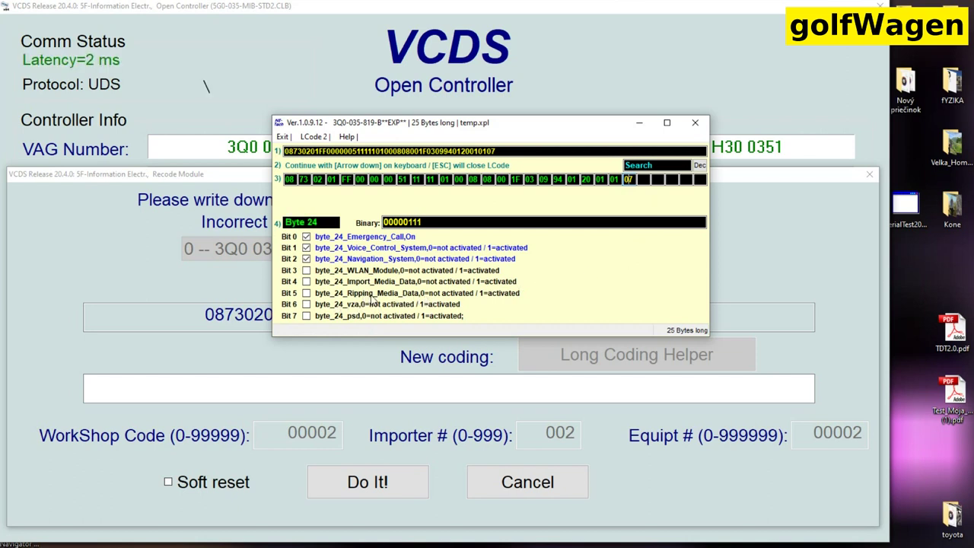
{"action": "left_click", "coordinate": [306, 281]}
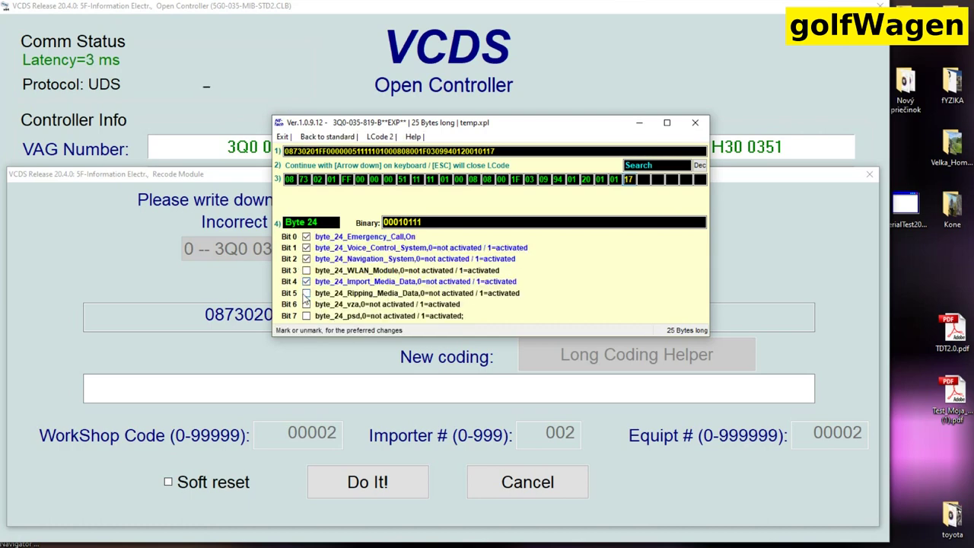
{"action": "left_click", "coordinate": [306, 293]}
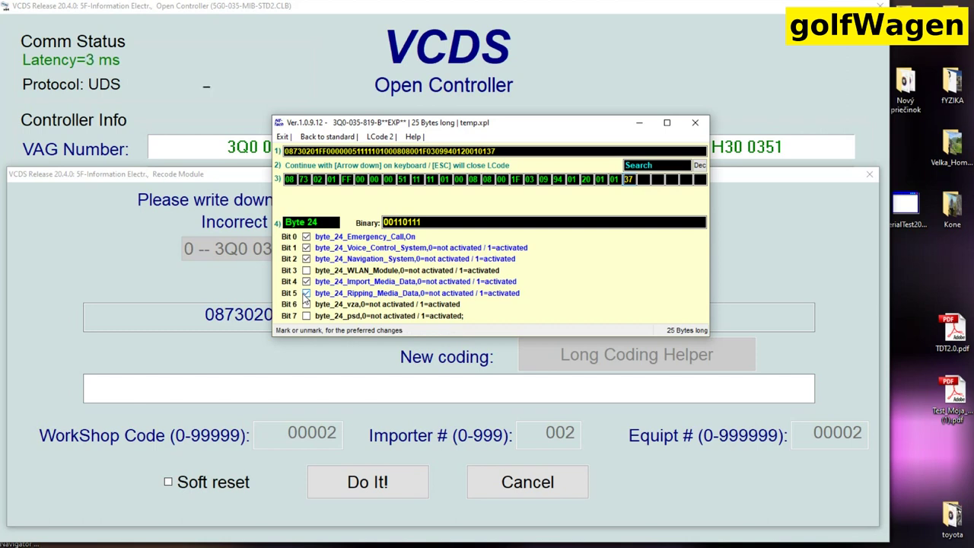
{"action": "left_click", "coordinate": [695, 122]}
{"action": "left_click", "coordinate": [376, 480]}
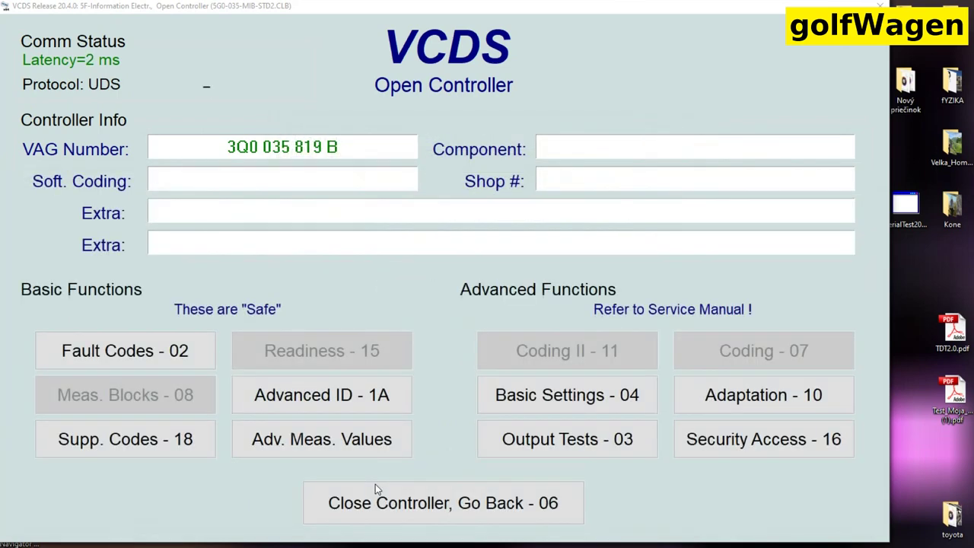
{"action": "left_click", "coordinate": [449, 298]}
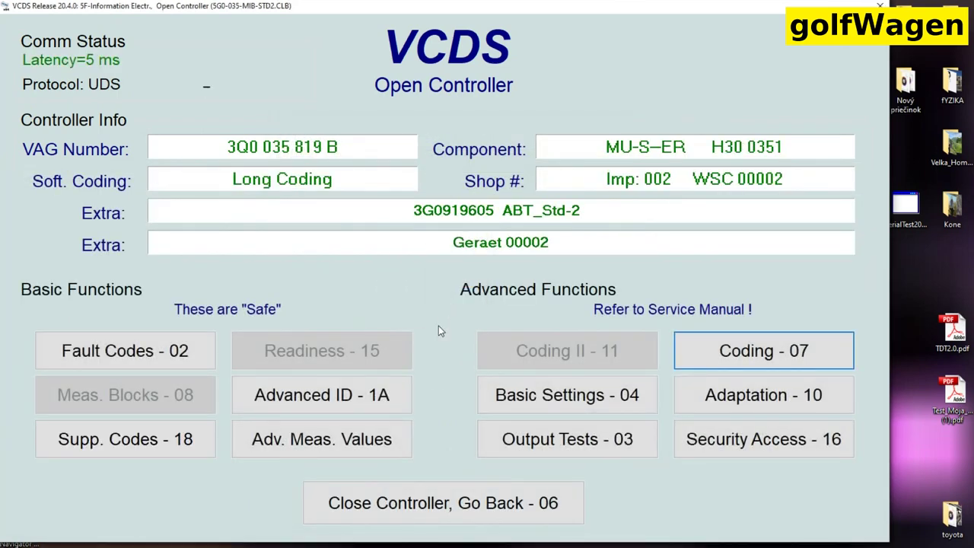